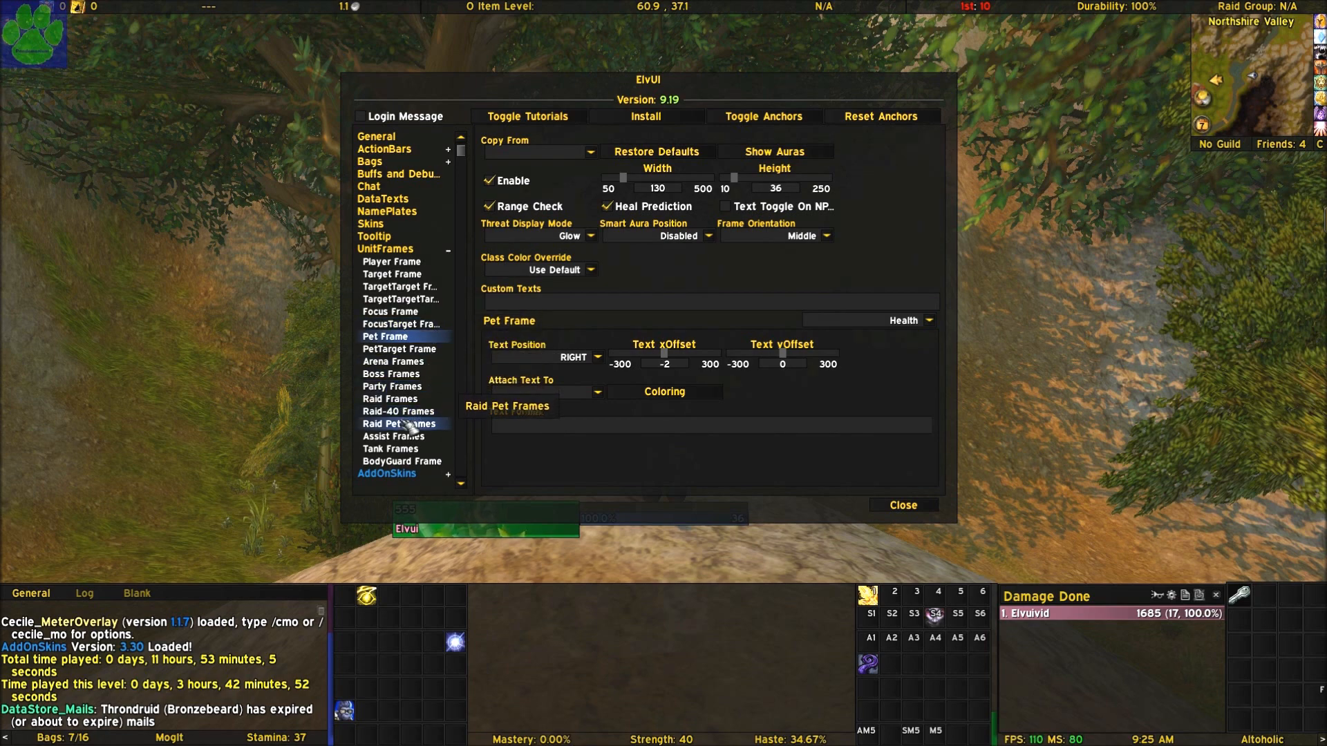
# - Look through the unit frame settings for Raid Pet, TargetTargetTarget and Arena Frames, ending on Boss Frames
pyautogui.click(401, 423)
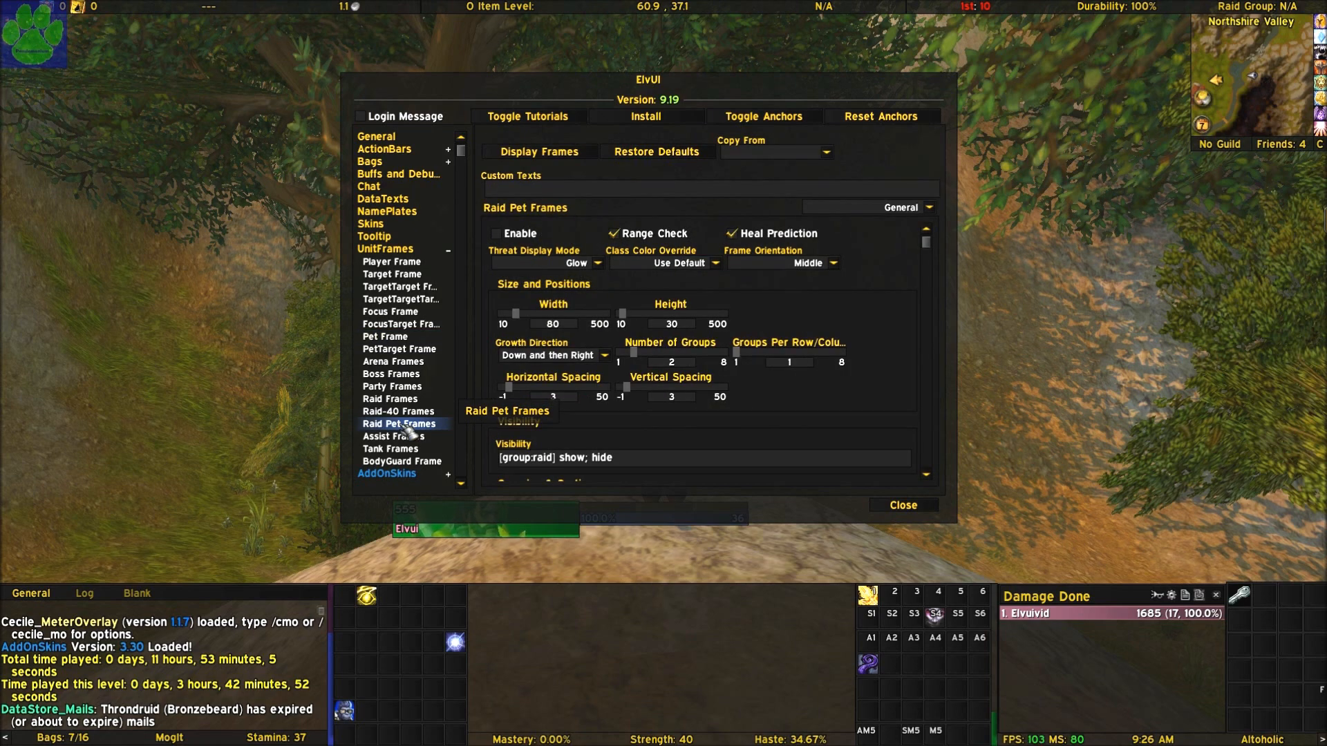
pyautogui.click(930, 207)
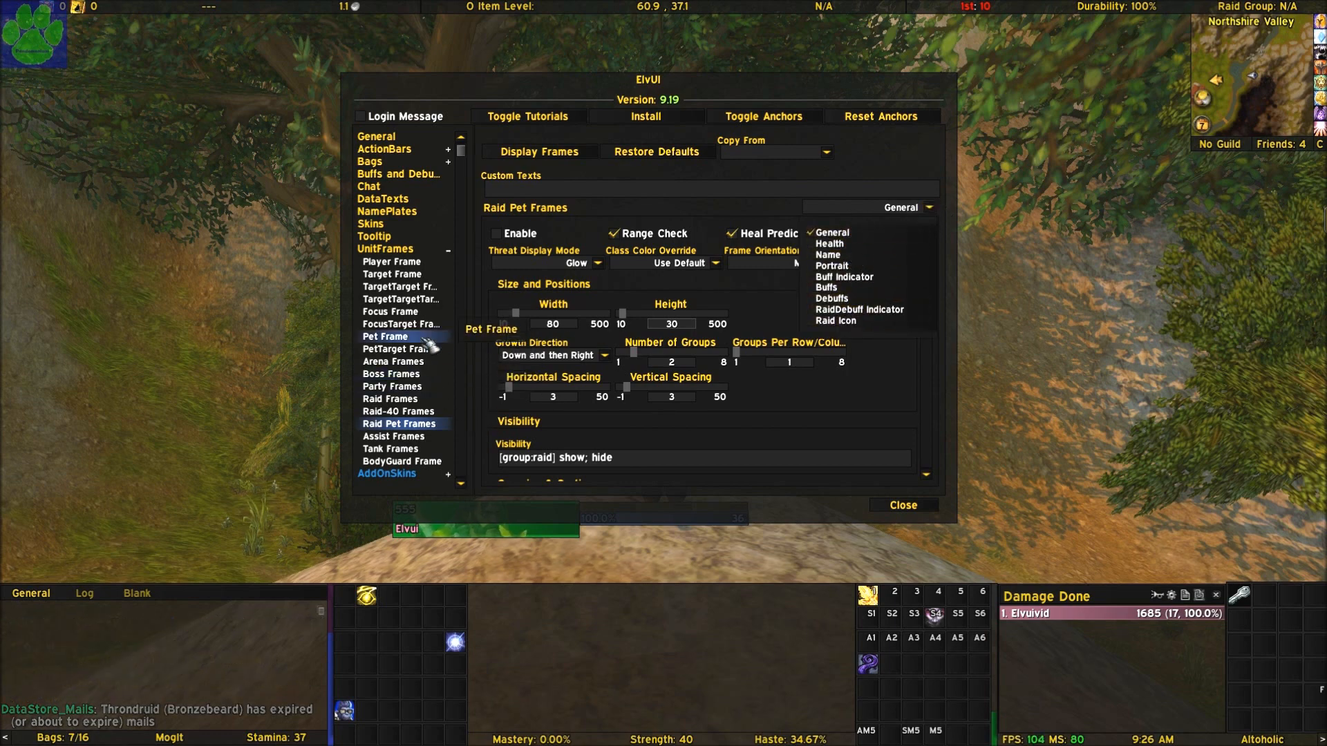
pyautogui.click(401, 299)
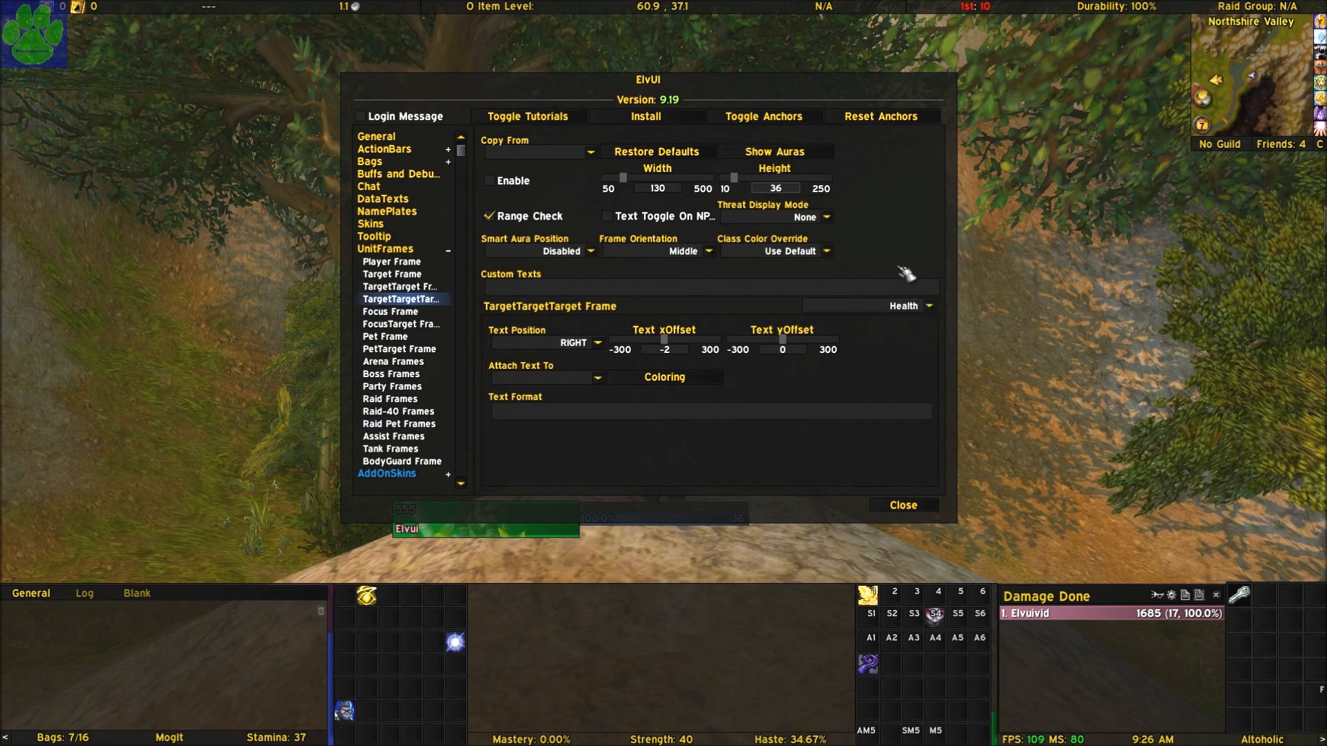
pyautogui.click(930, 306)
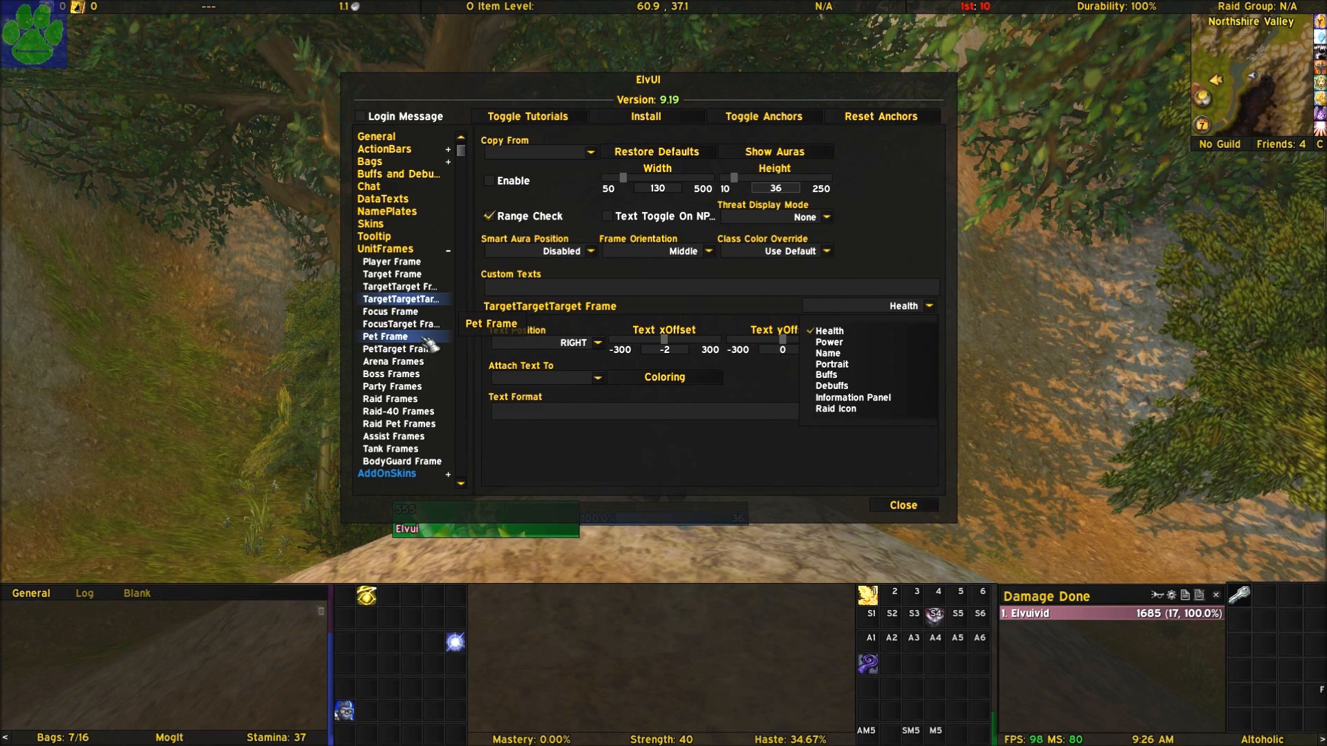
pyautogui.click(418, 363)
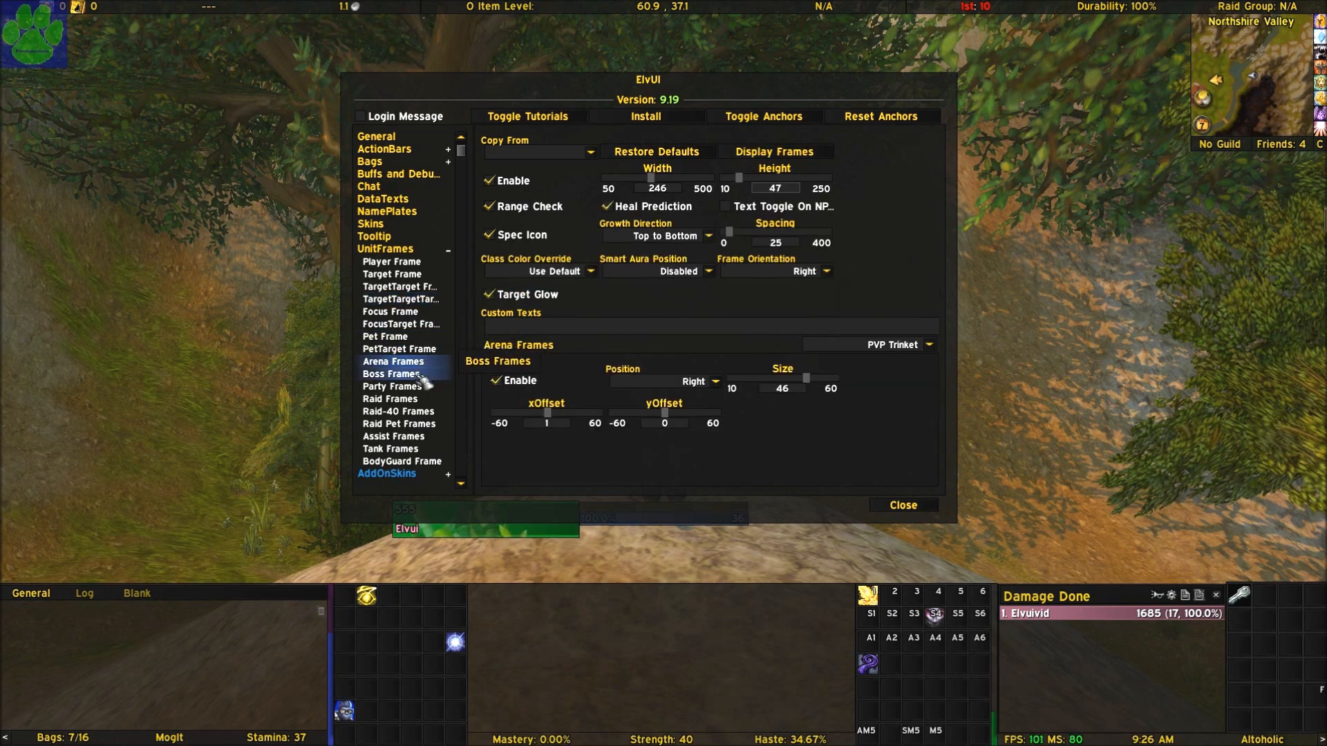
pyautogui.click(416, 374)
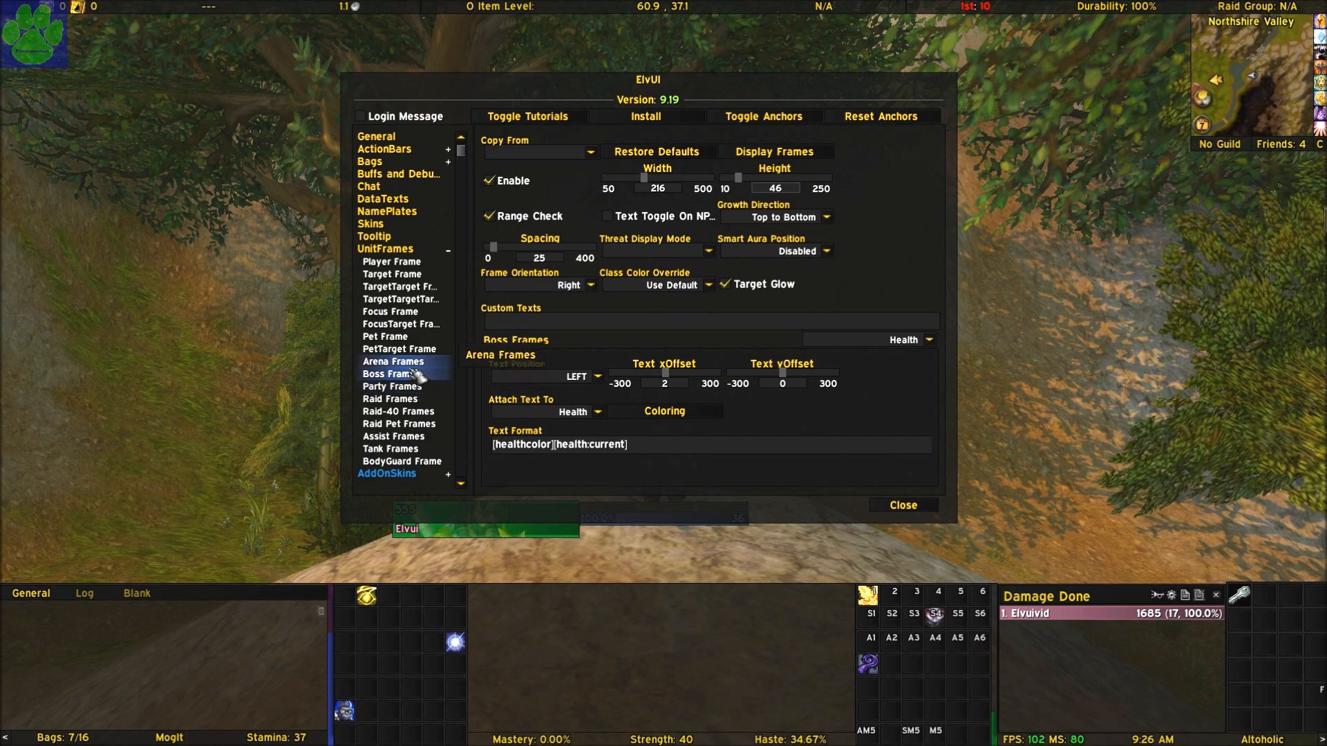
# - Unlock the movers, separate the overlapping Arena Frames toward screen centre and Boss Frames to the screen's right edge, and lock them
pyautogui.click(788, 119)
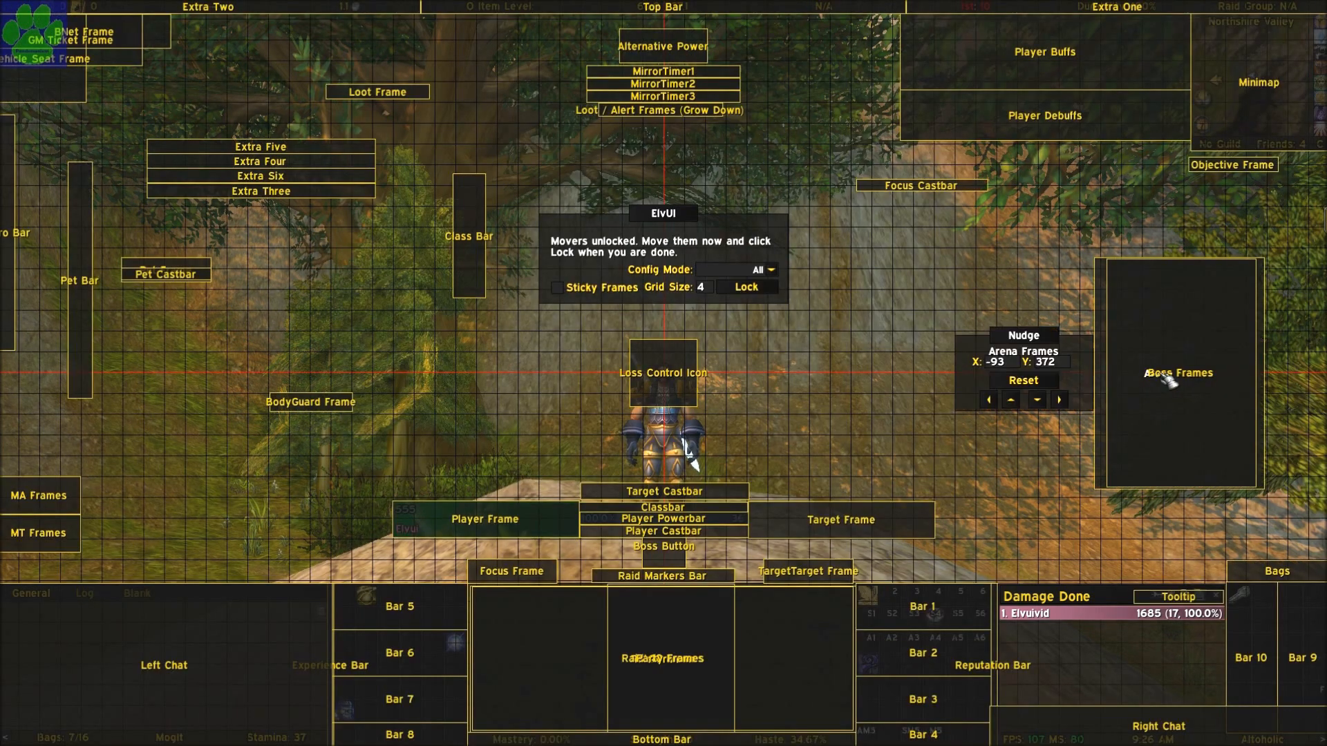
pyautogui.moveTo(1168, 380); pyautogui.dragTo(892, 360)
pyautogui.moveTo(1228, 396); pyautogui.dragTo(1212, 304)
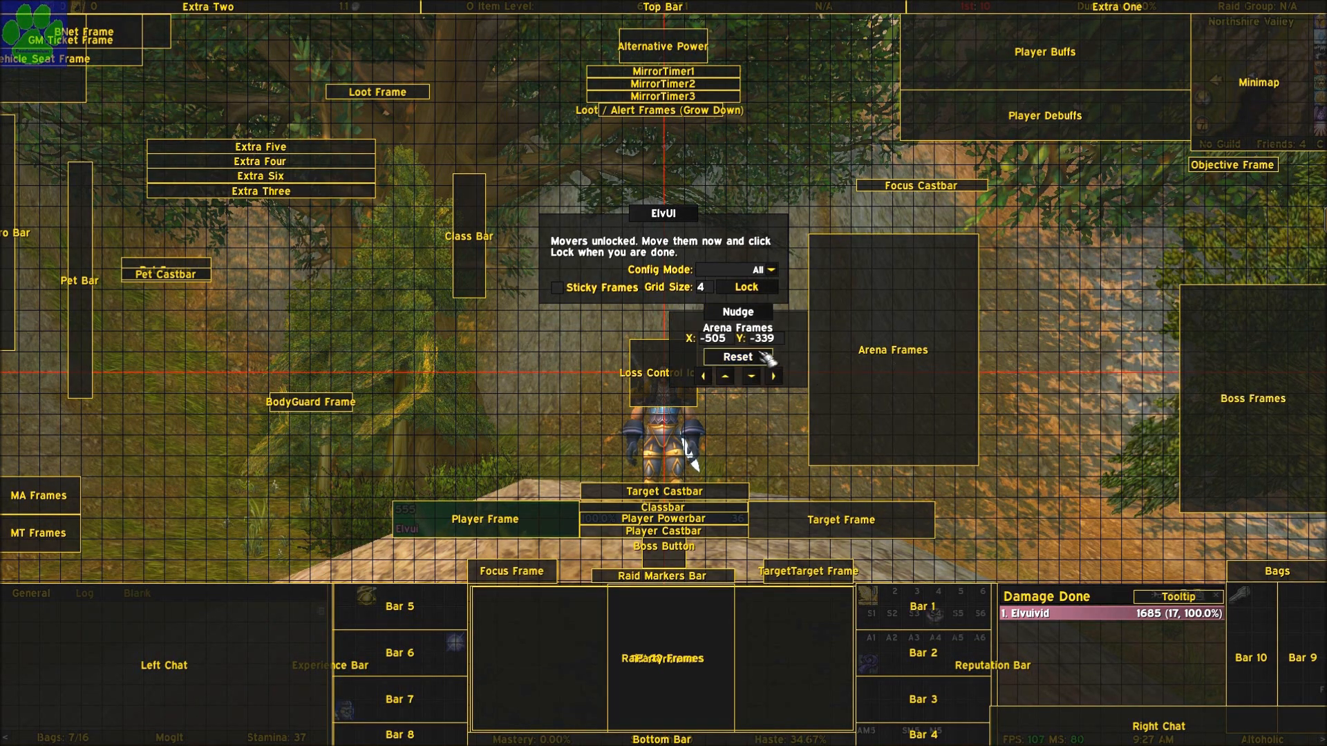
pyautogui.click(755, 288)
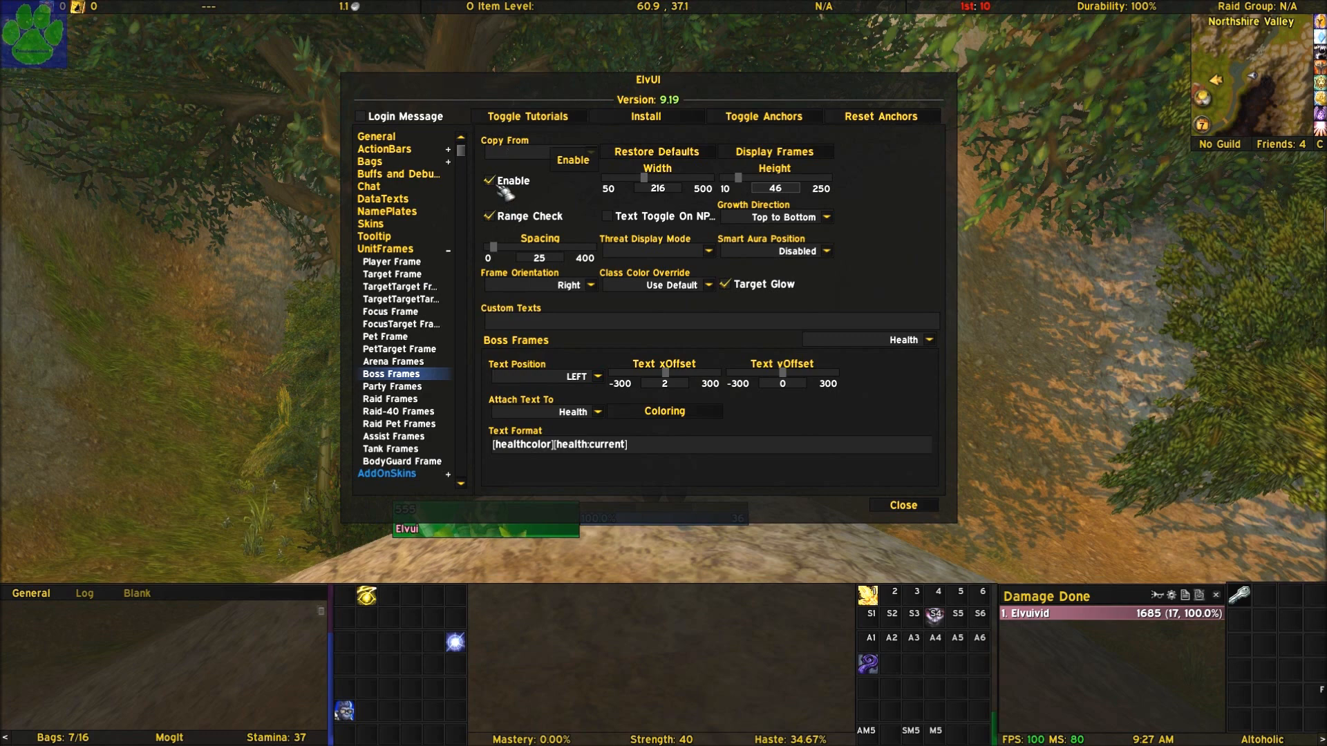
# - Display the sample boss frames and set their Health text format to [healthcolor][health:current-percent]
pyautogui.click(929, 340)
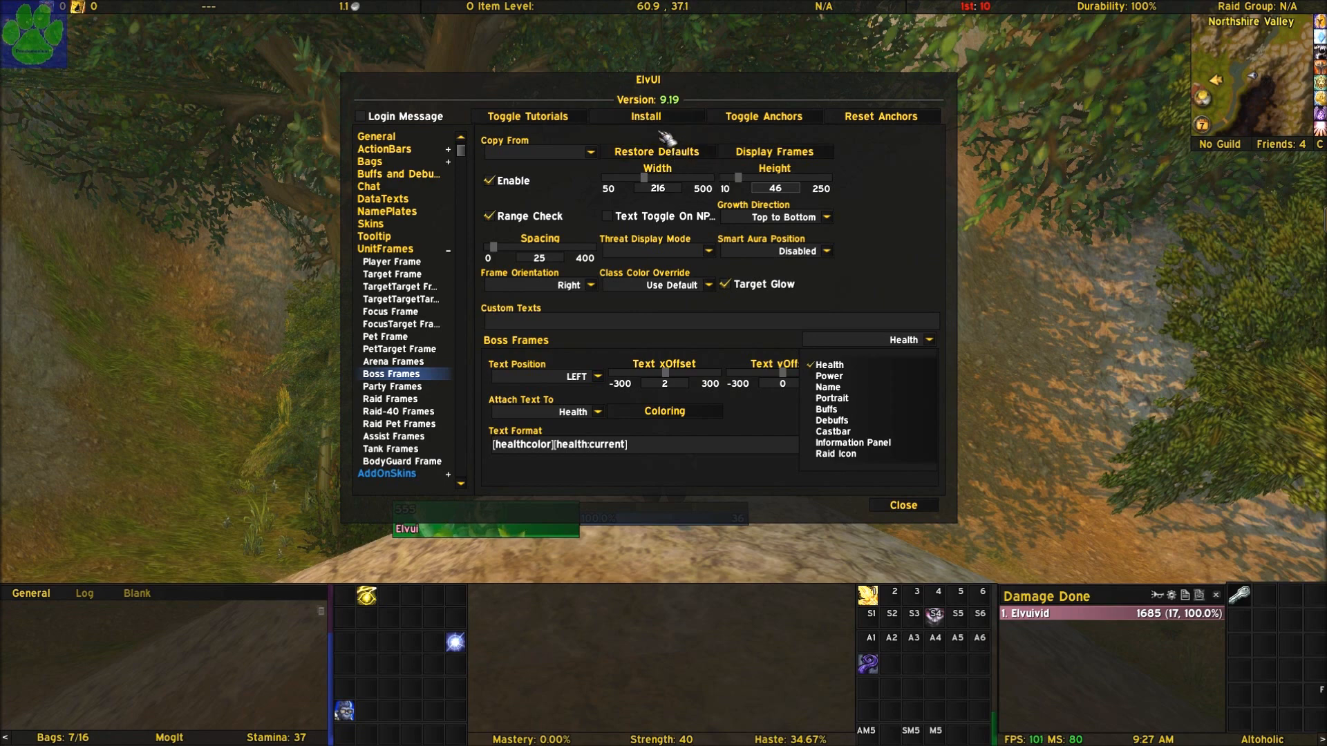
pyautogui.click(774, 151)
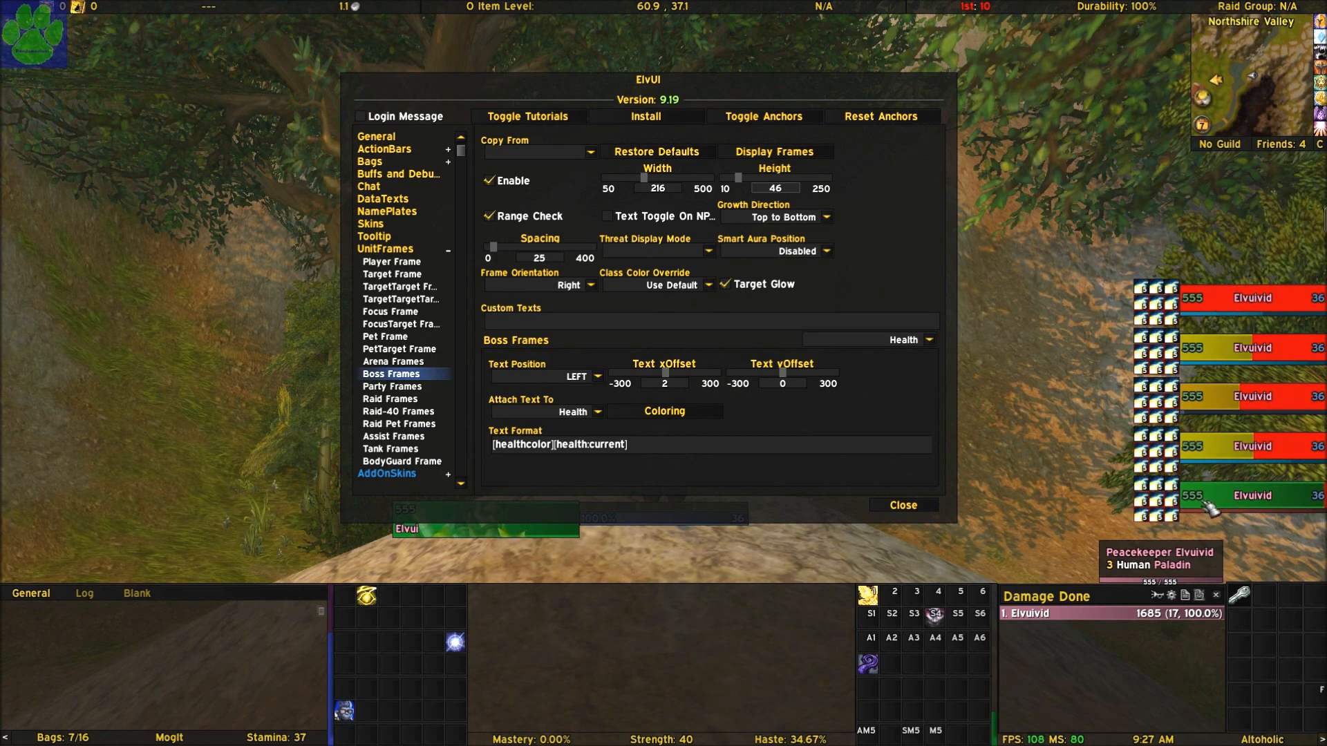
pyautogui.moveTo(660, 446)
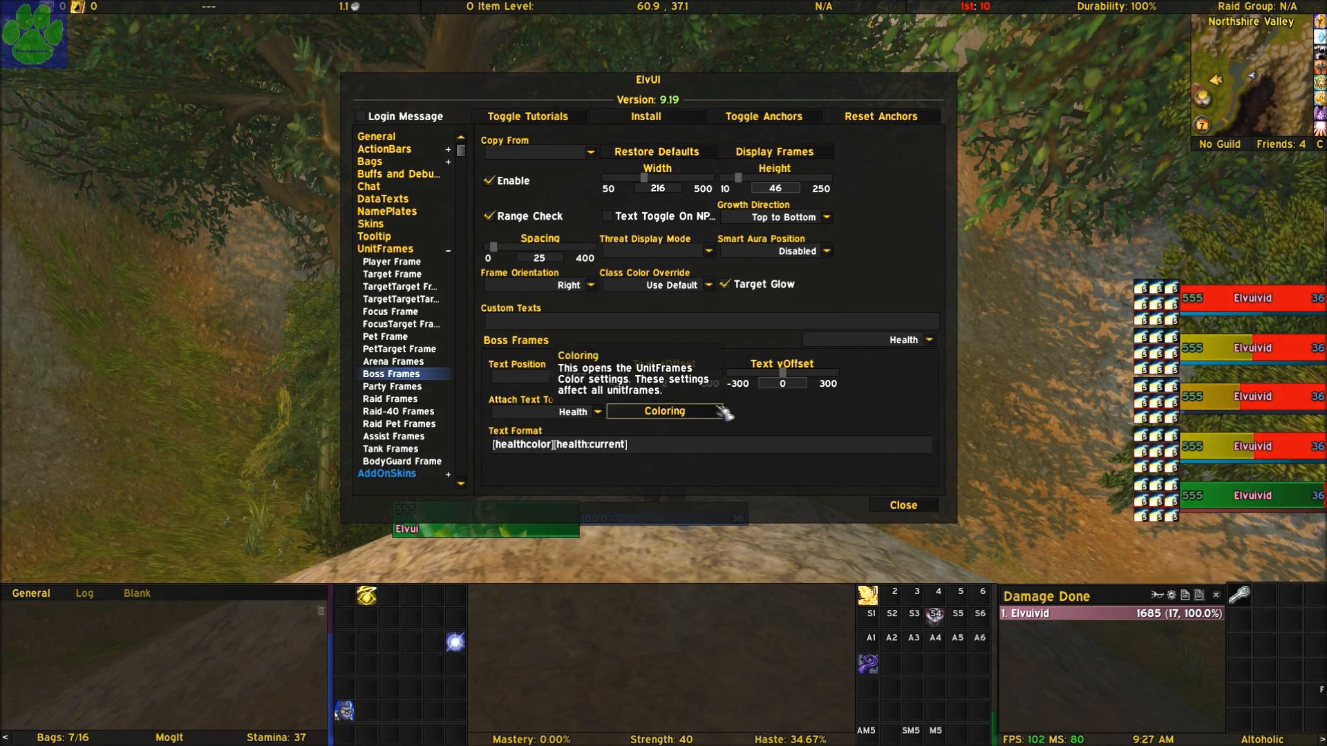
pyautogui.click(624, 445)
pyautogui.click(626, 444)
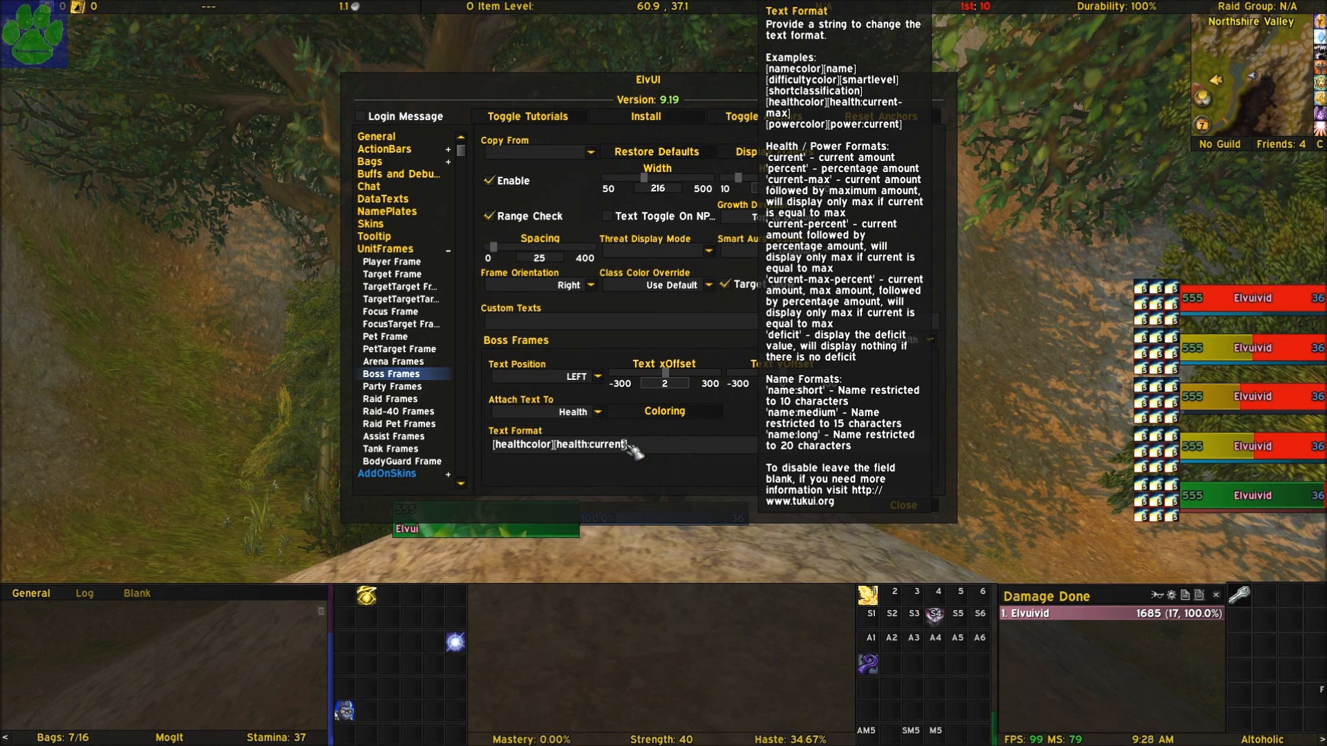
pyautogui.press('BackSpace')
pyautogui.write('-percent')
pyautogui.press('Return')
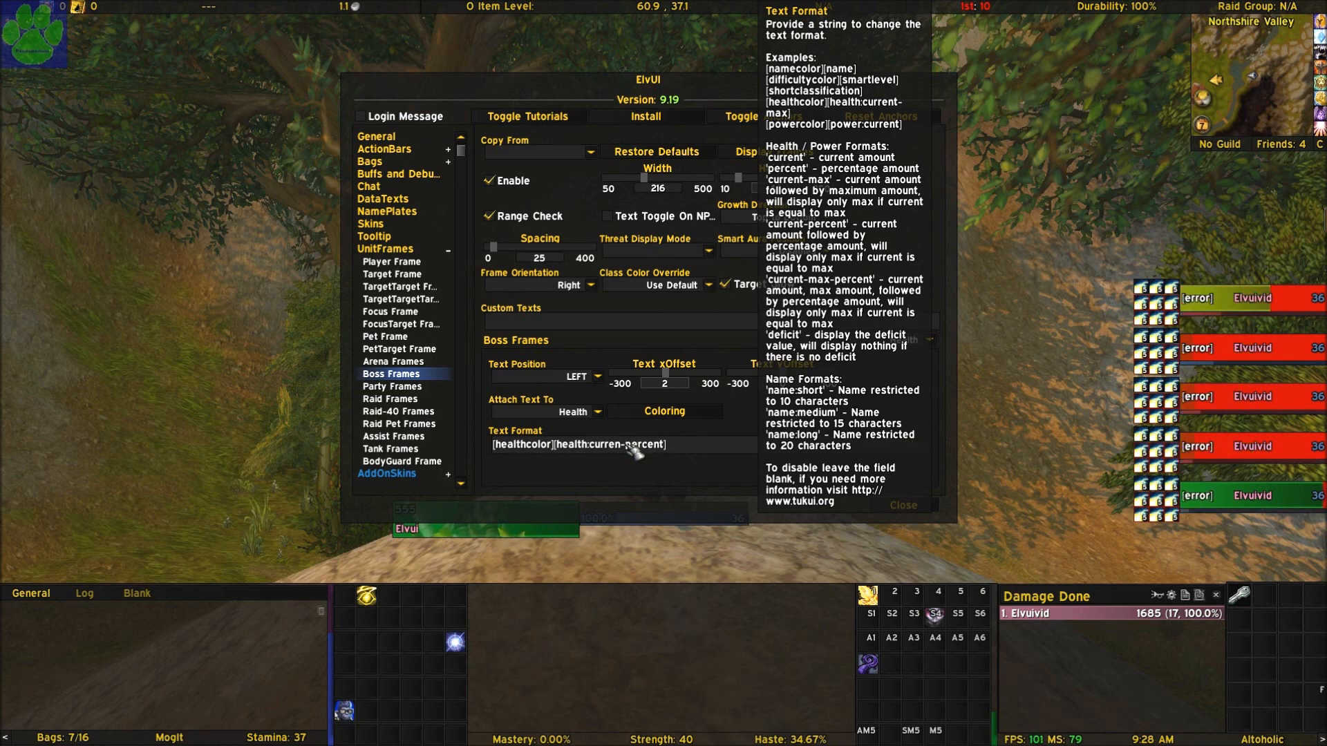
pyautogui.click(676, 448)
pyautogui.write('t')
pyautogui.press('Return')
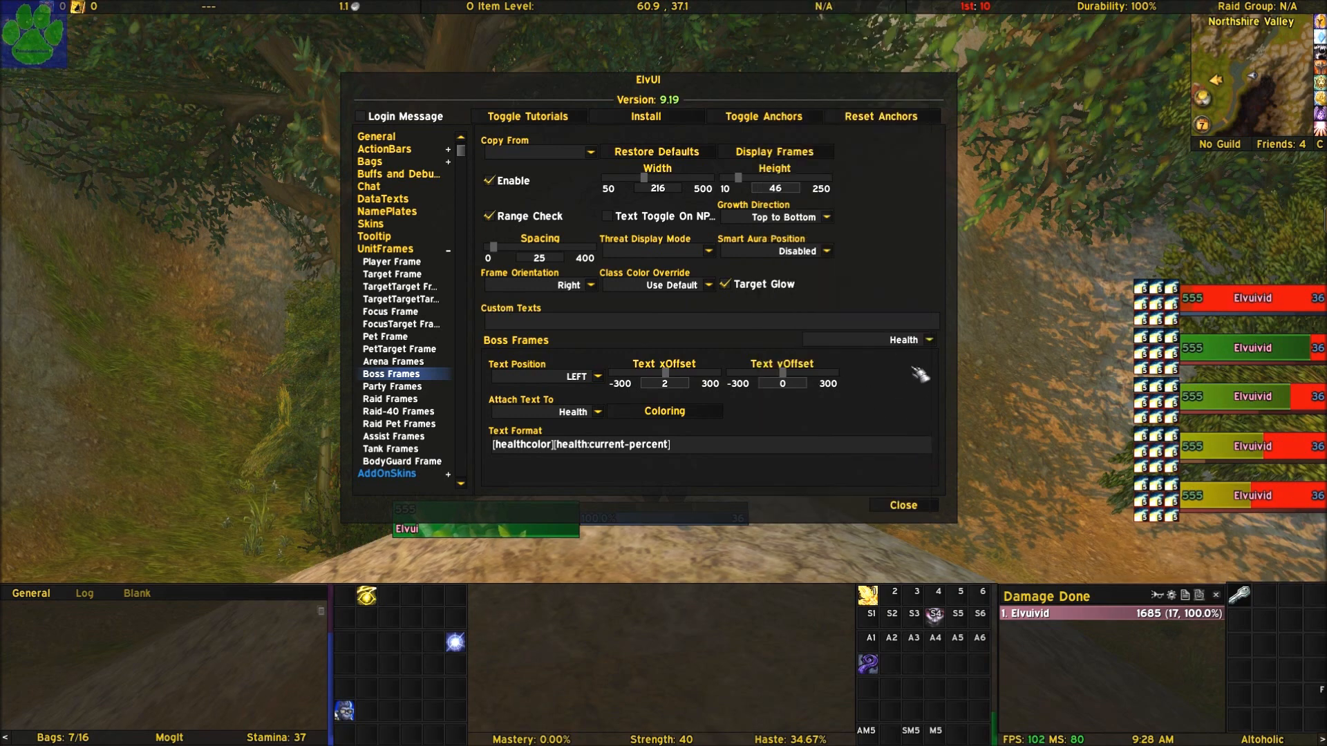
# - Review the boss frames' Power and Name settings, including the text format and the available name text positions
pyautogui.click(928, 339)
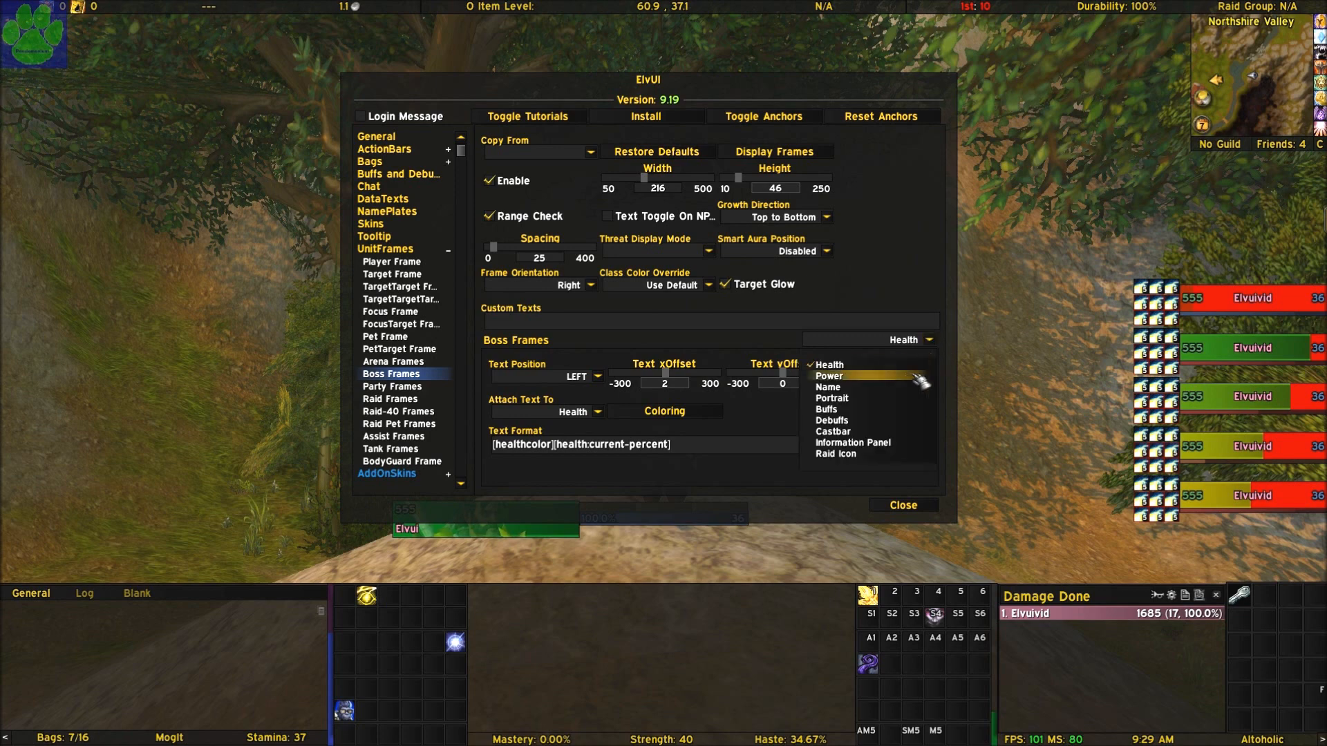
pyautogui.click(893, 377)
pyautogui.scroll(-1, 682, 364)
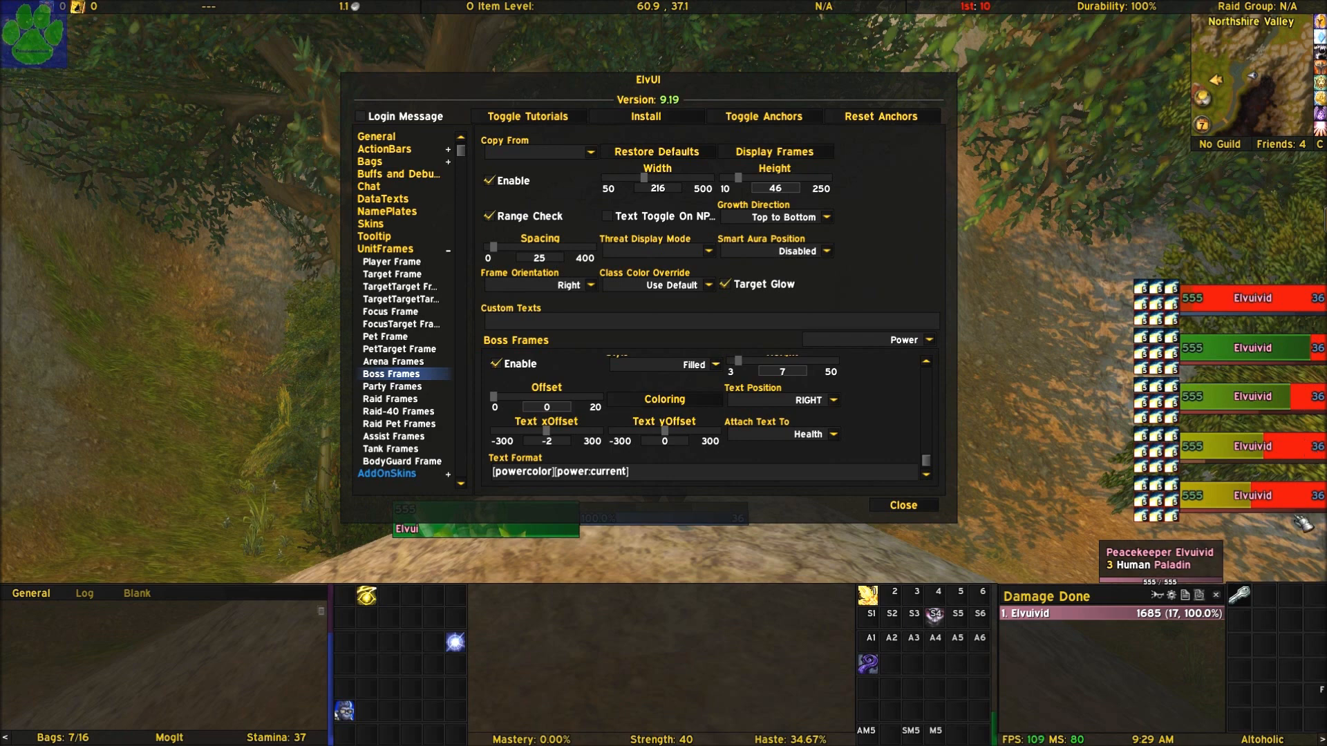
pyautogui.click(930, 341)
pyautogui.click(898, 395)
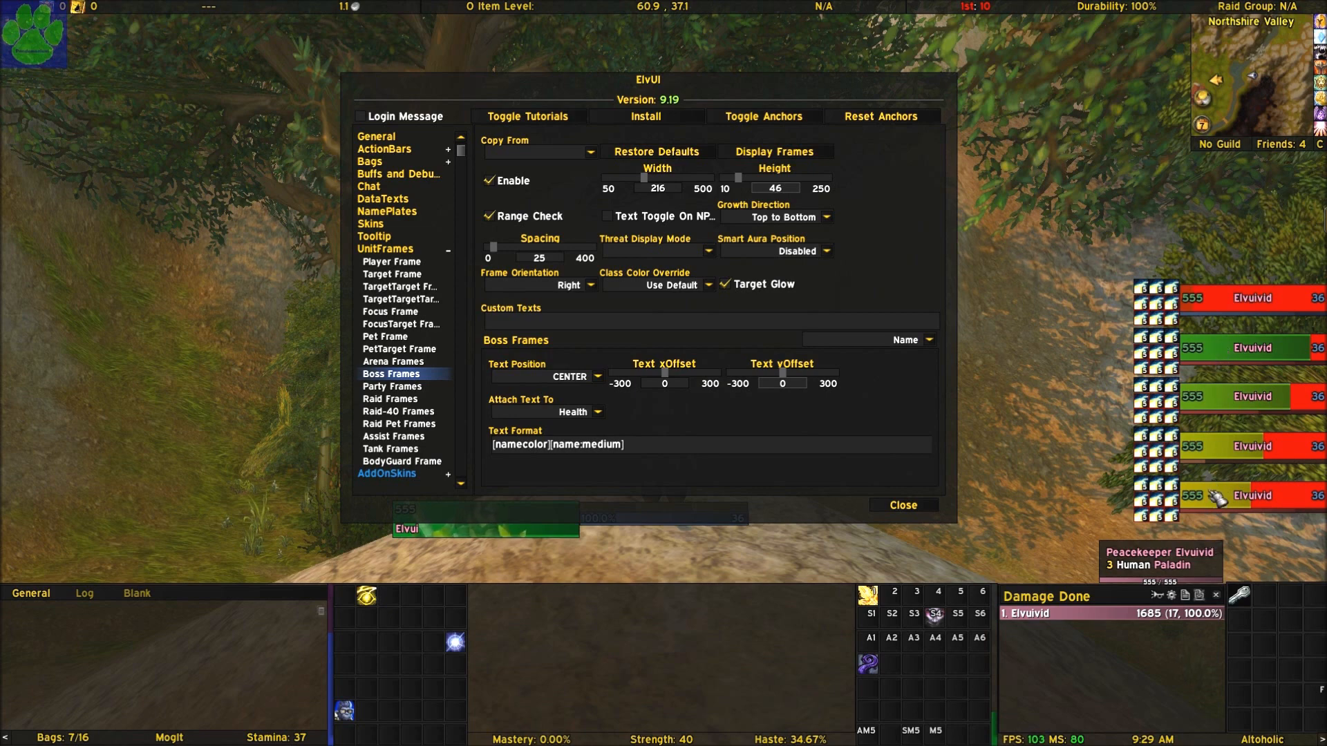
pyautogui.click(929, 340)
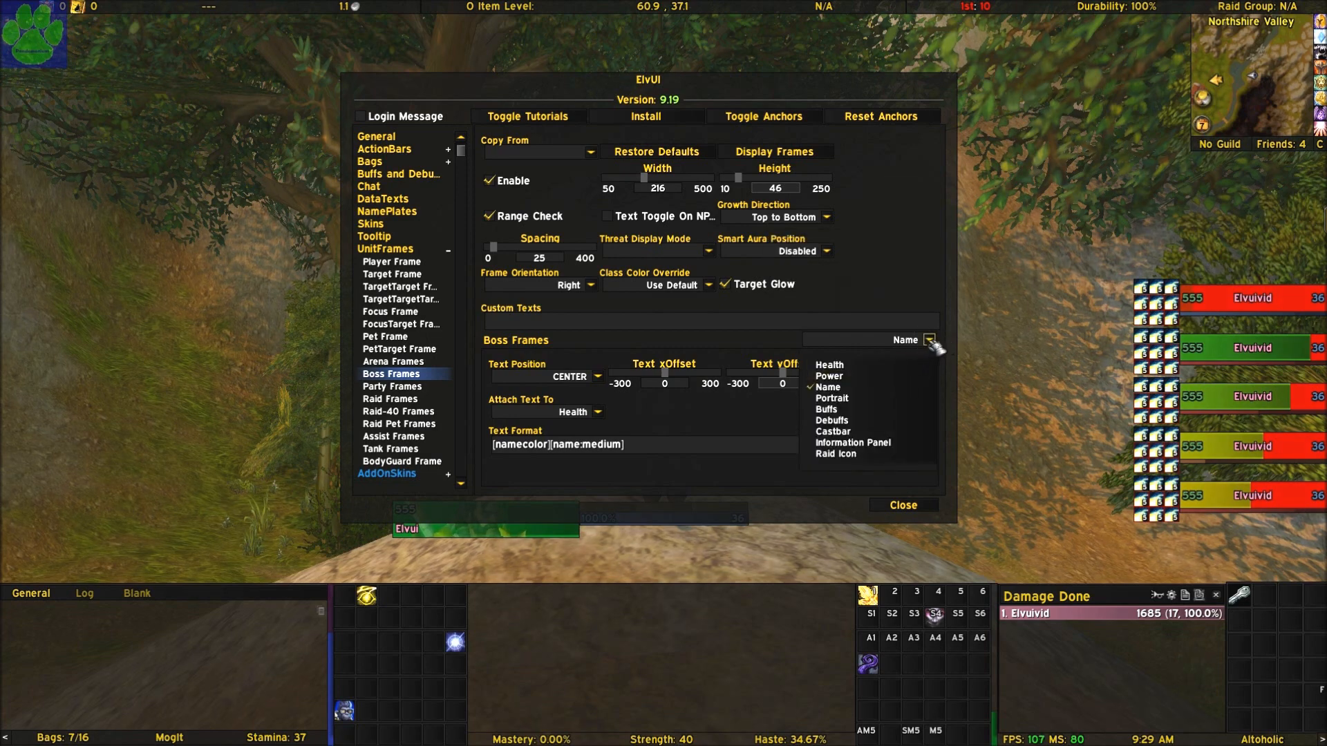
pyautogui.click(928, 341)
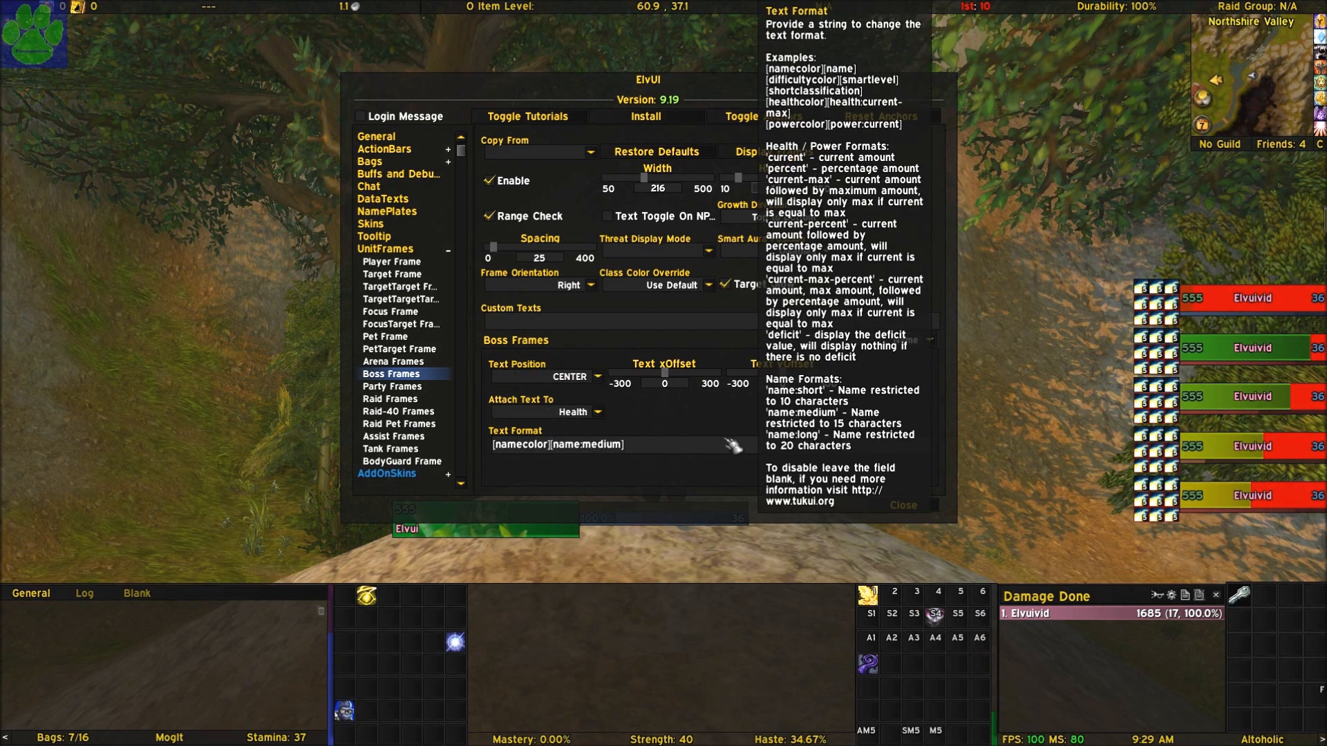
pyautogui.moveTo(636, 456)
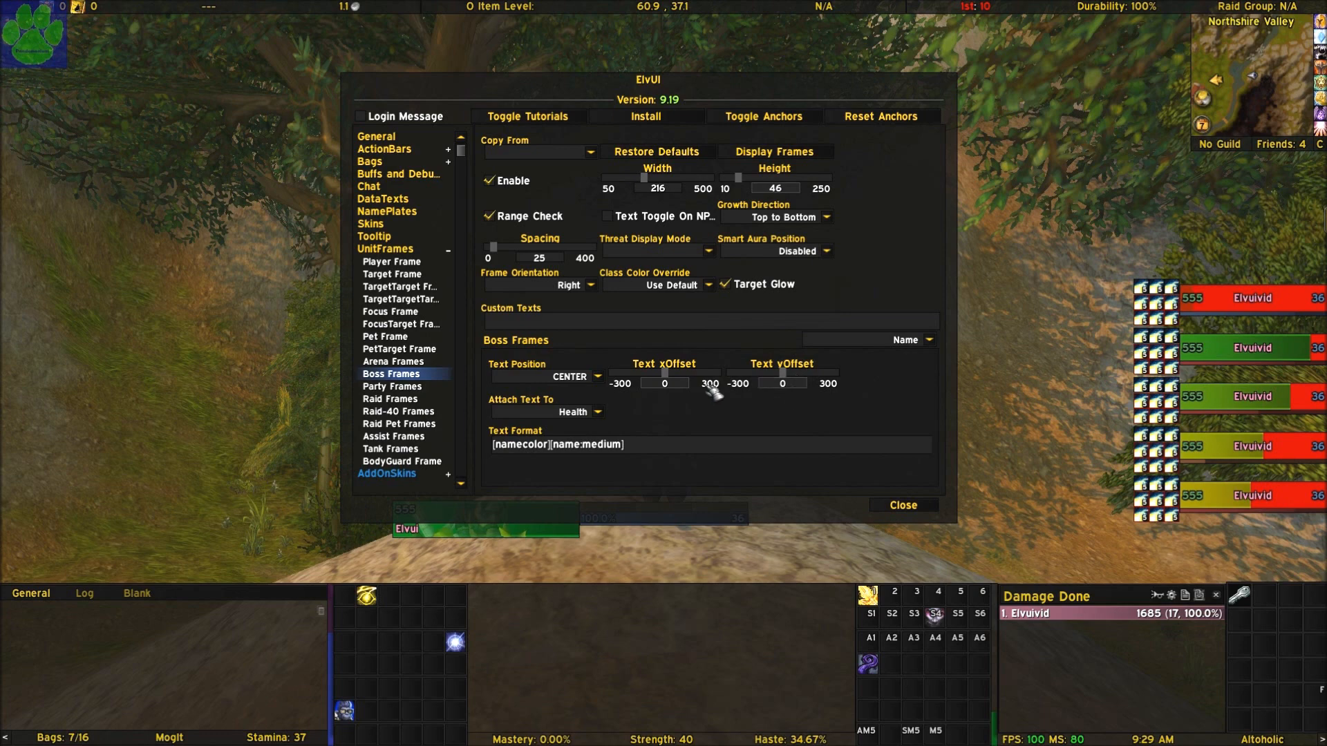
pyautogui.click(598, 378)
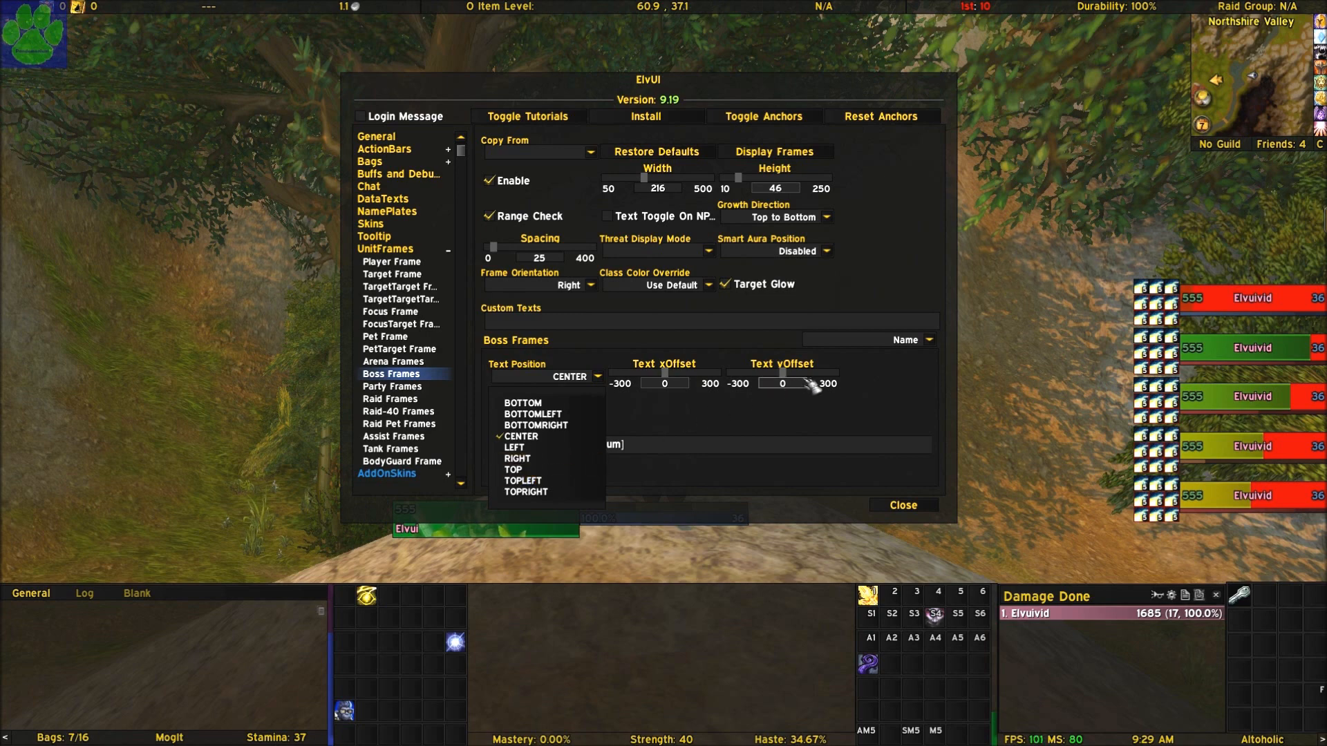
# - Examine the boss frames' Portrait settings and the Buffs settings, including size, anchor, sorting and filters
pyautogui.click(929, 340)
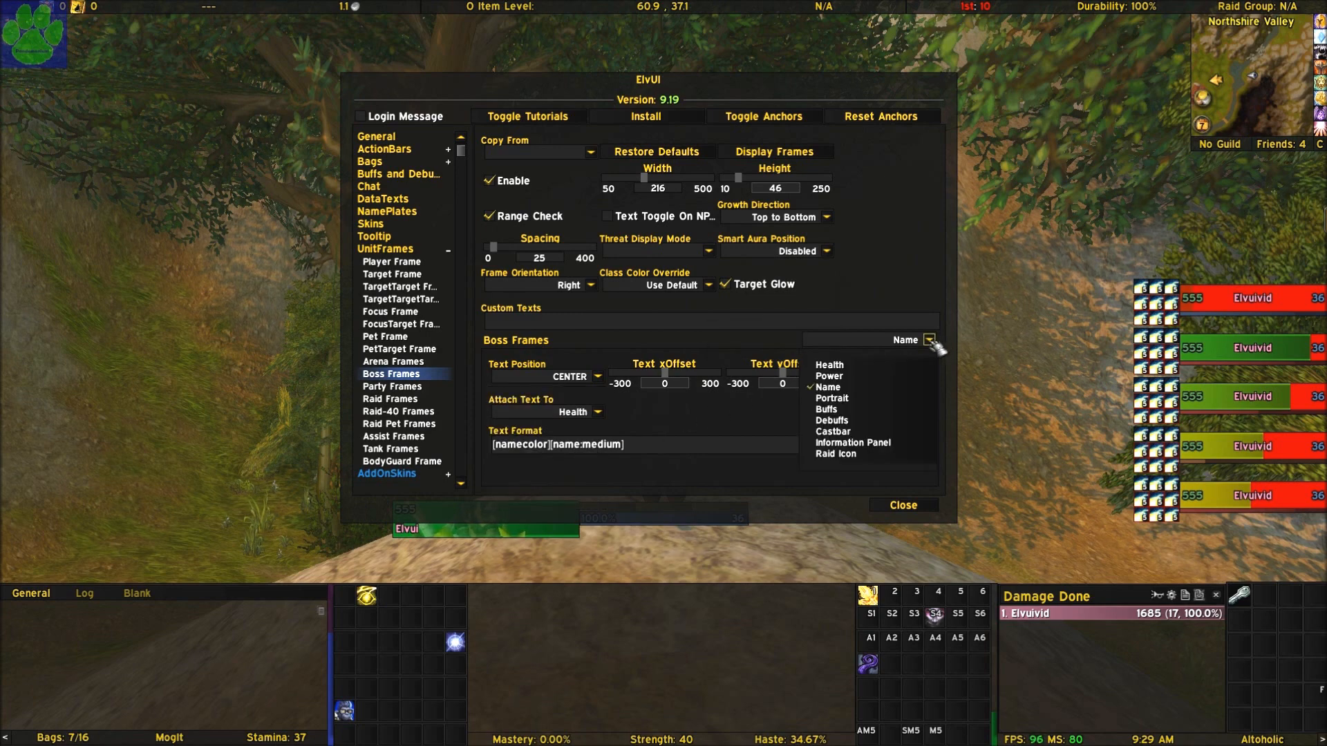
pyautogui.click(849, 399)
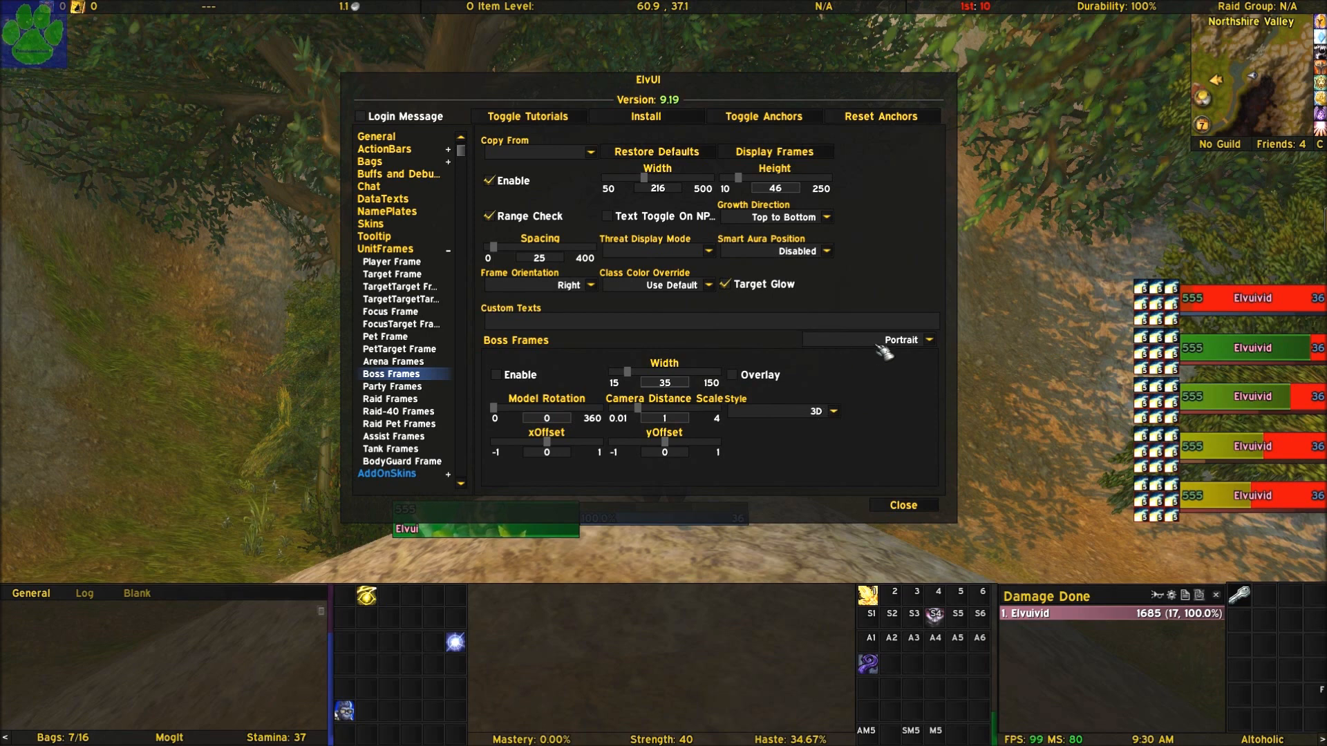
pyautogui.click(929, 339)
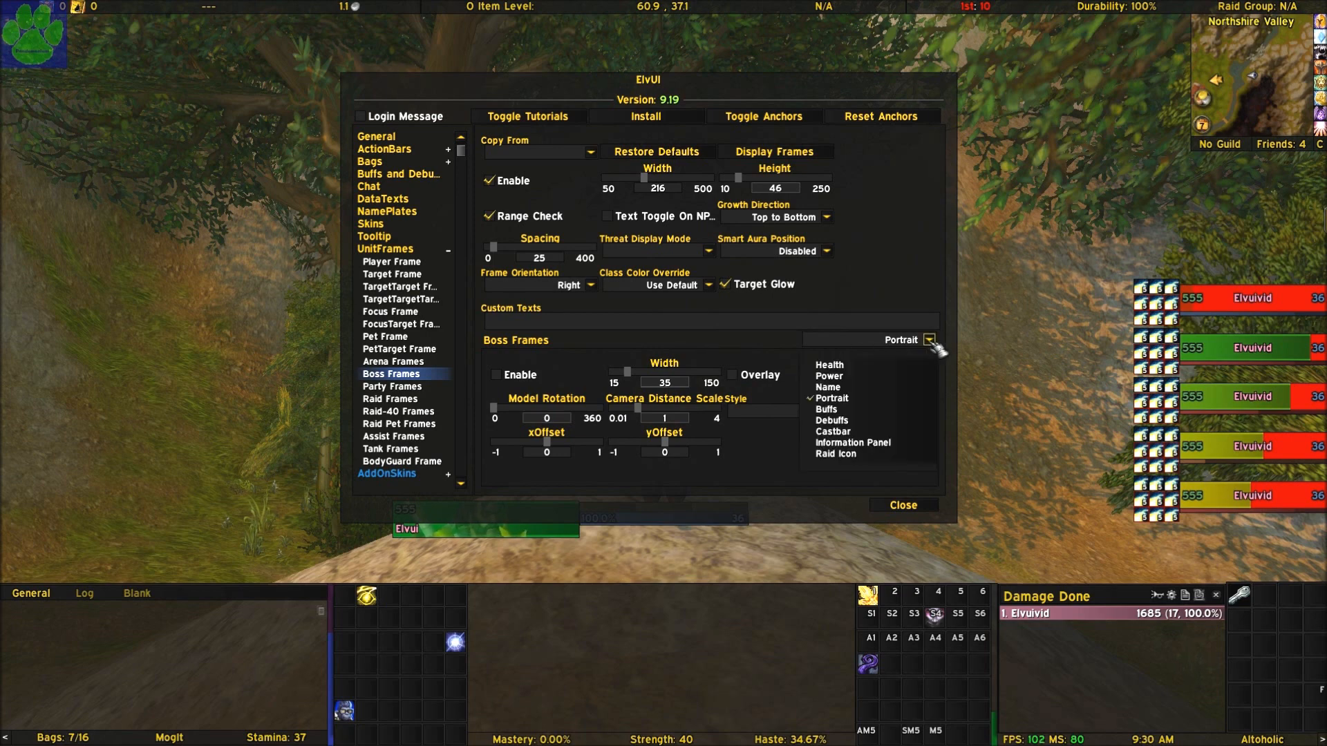
pyautogui.click(866, 411)
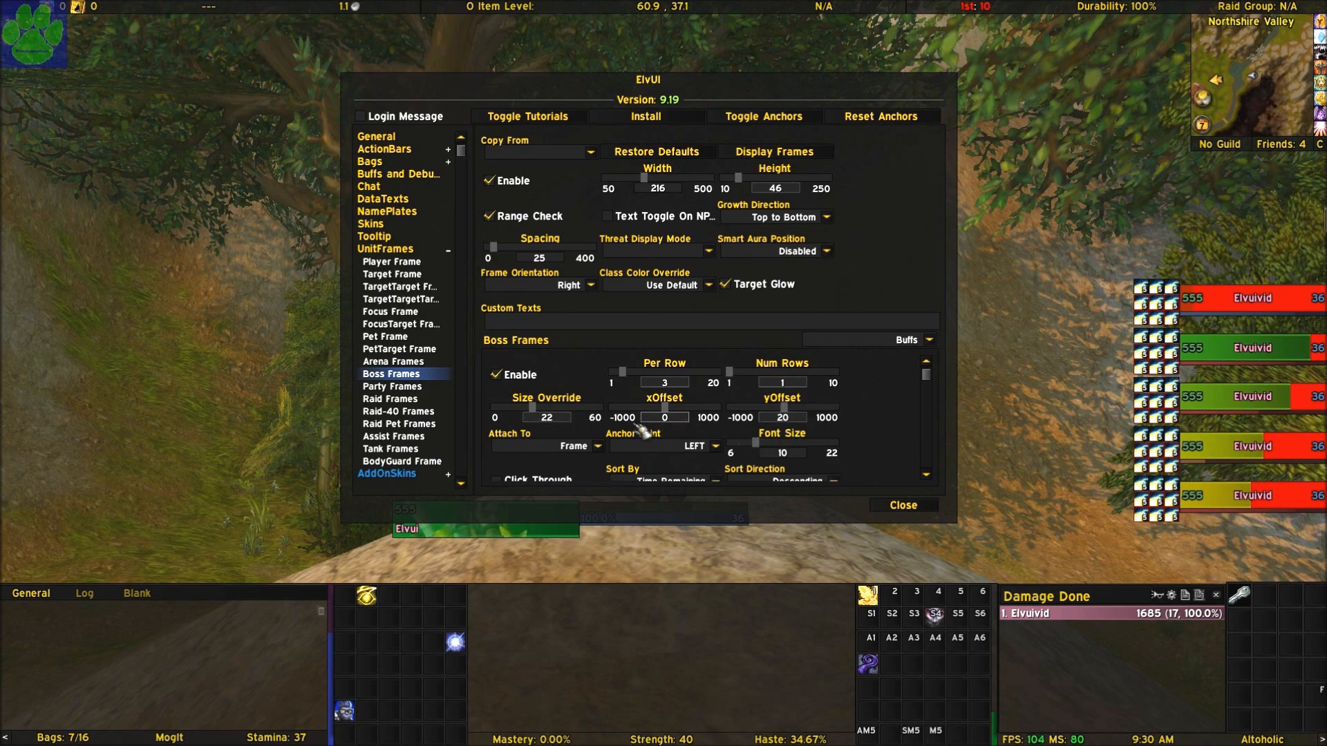
pyautogui.scroll(-1, 844, 430)
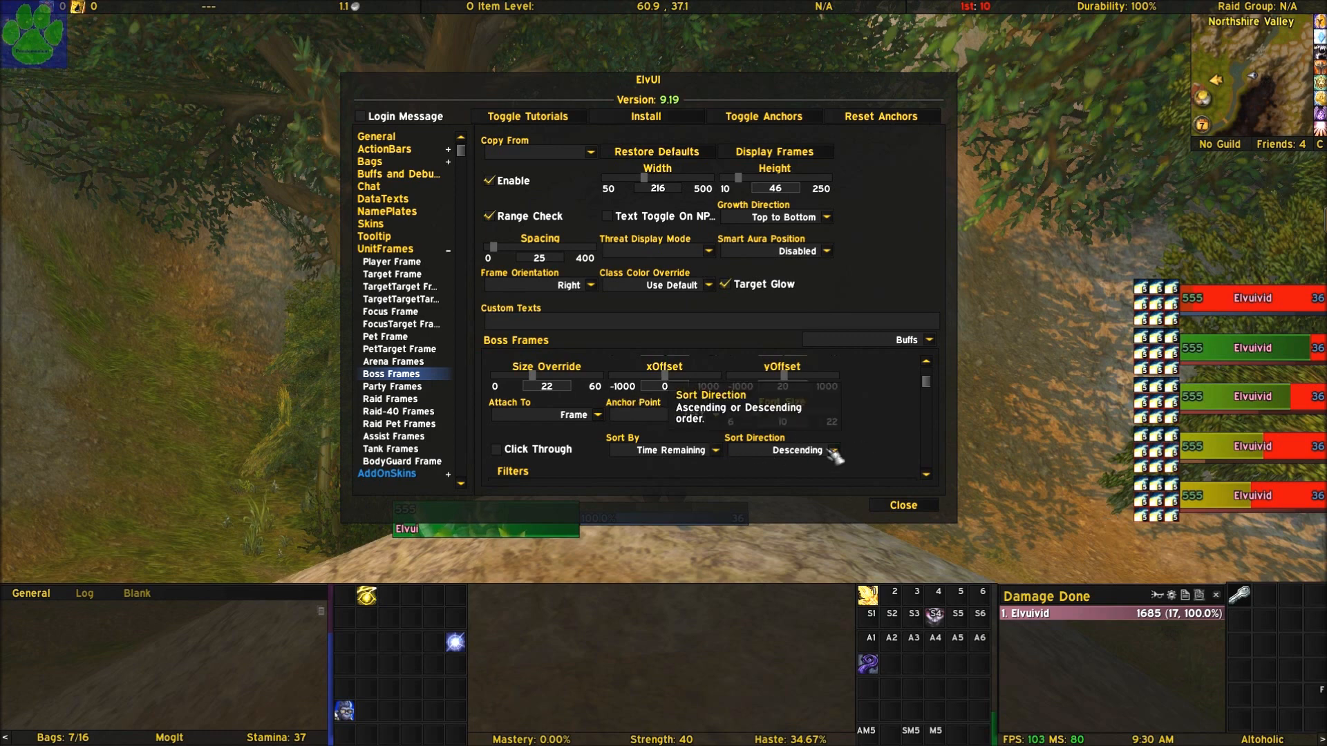
pyautogui.scroll(-1, 873, 446)
pyautogui.scroll(-5, 876, 447)
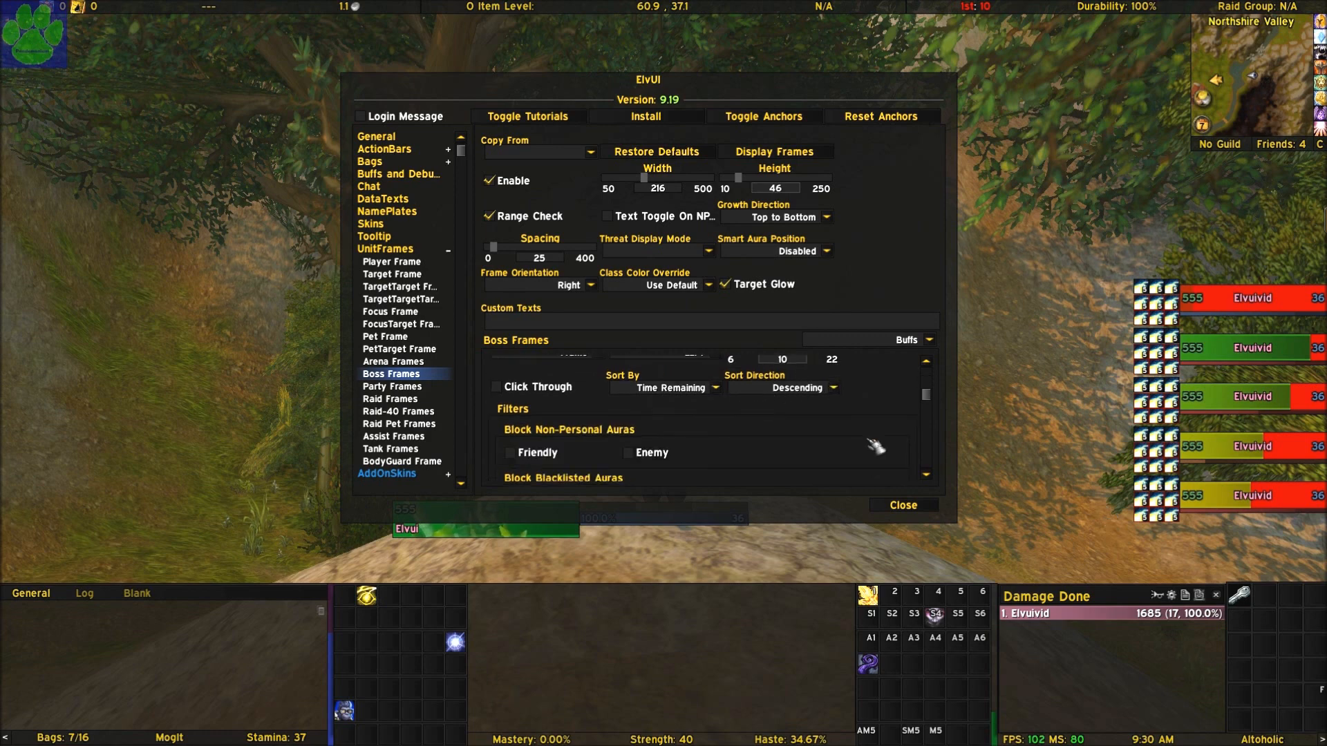
pyautogui.scroll(8, 868, 441)
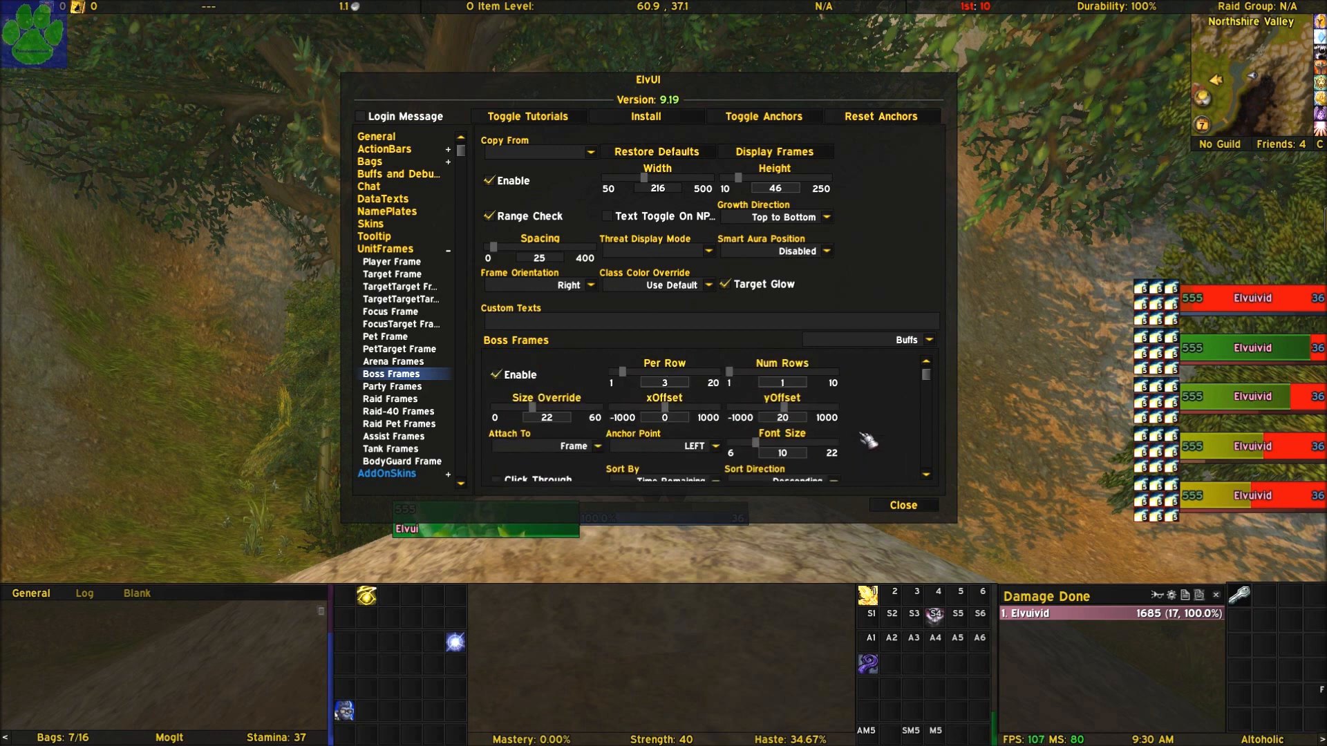
# - Examine the boss frames' Debuffs settings, from rows and offsets to sorting and filters
pyautogui.click(928, 340)
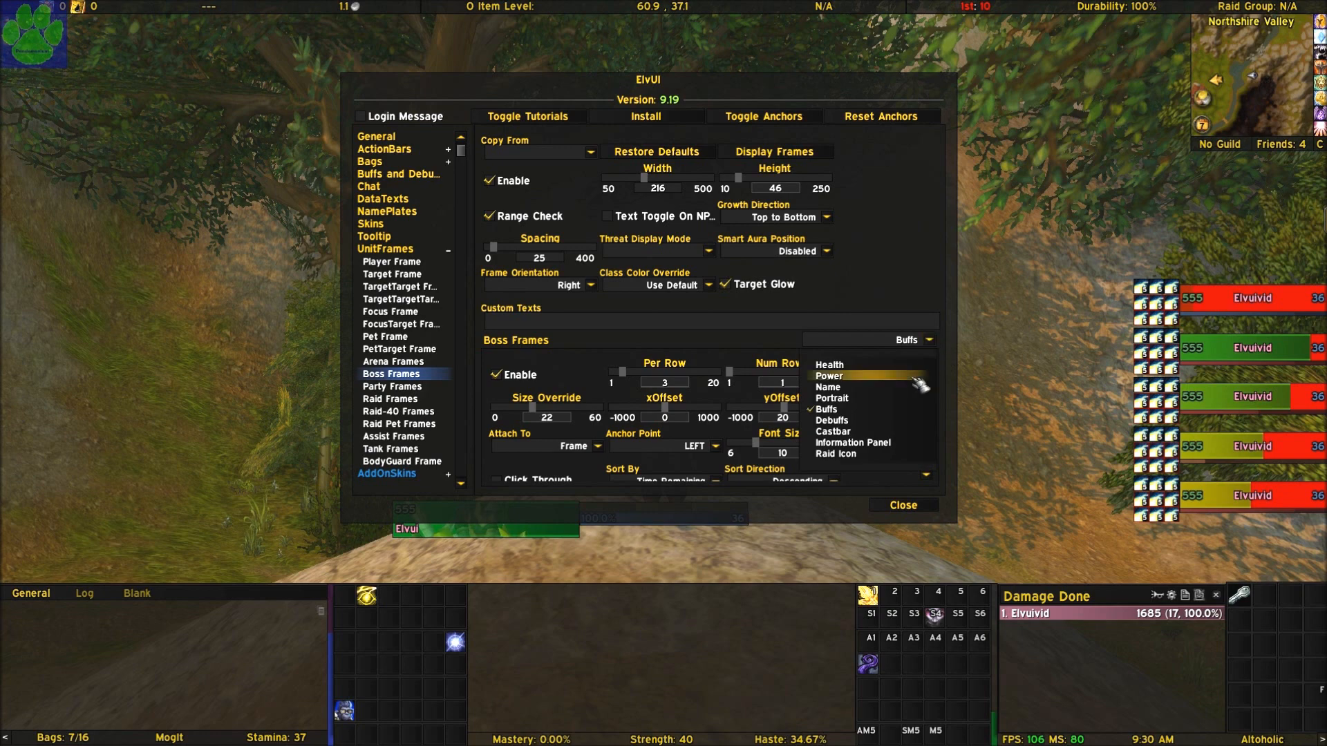
pyautogui.click(862, 420)
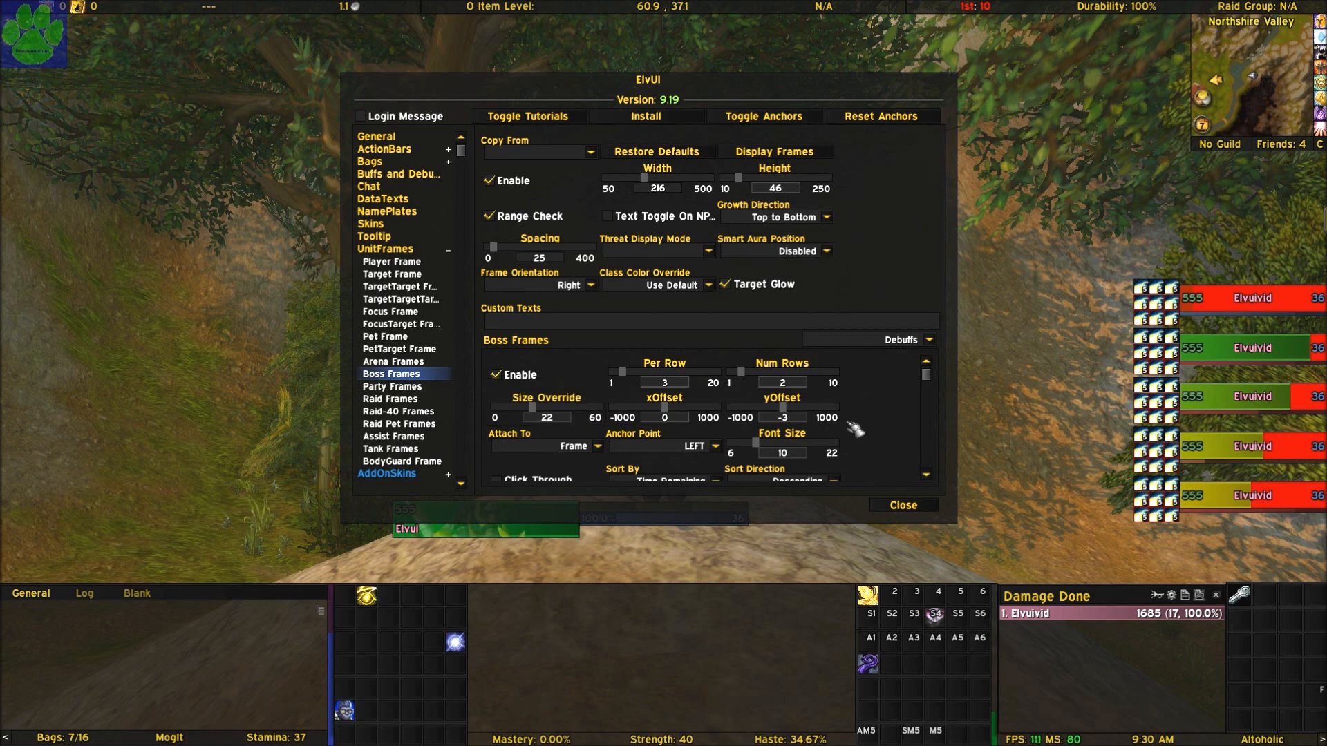
pyautogui.scroll(-1, 859, 418)
pyautogui.scroll(-1, 895, 460)
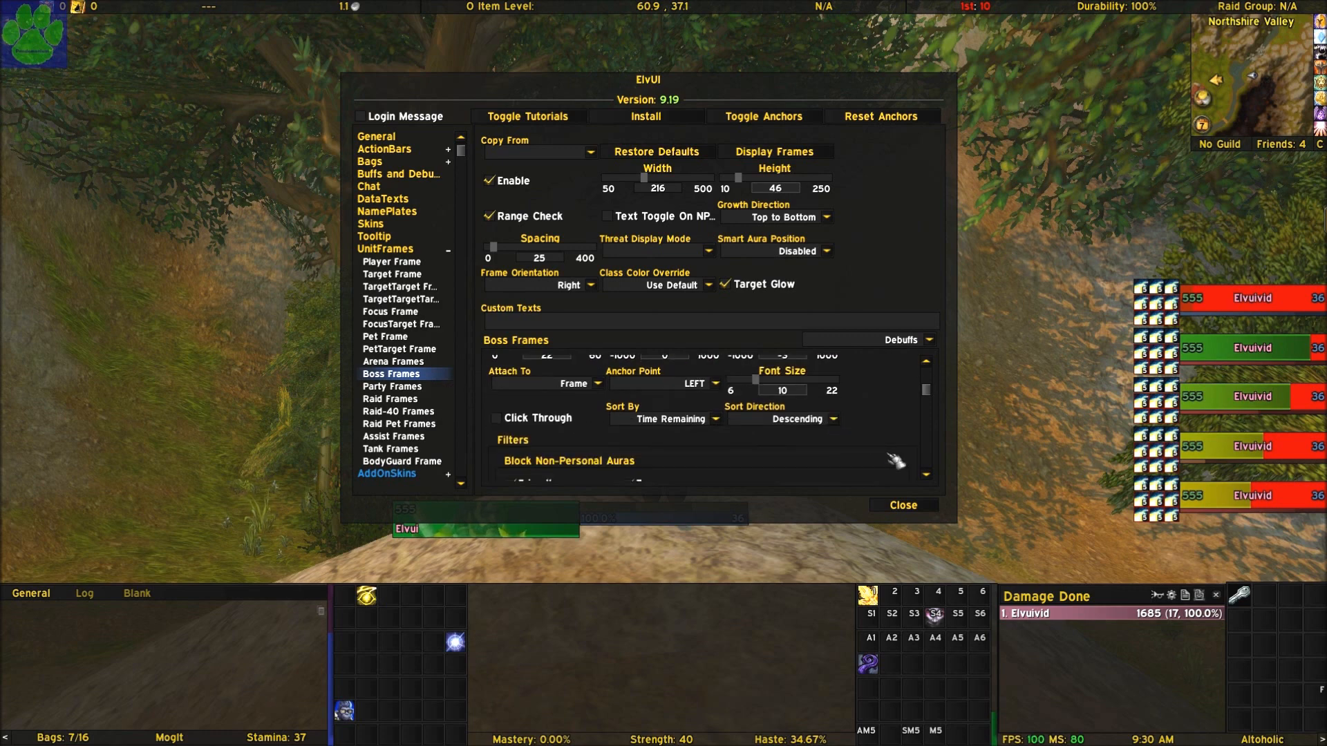
pyautogui.scroll(-1, 896, 460)
pyautogui.scroll(3, 896, 460)
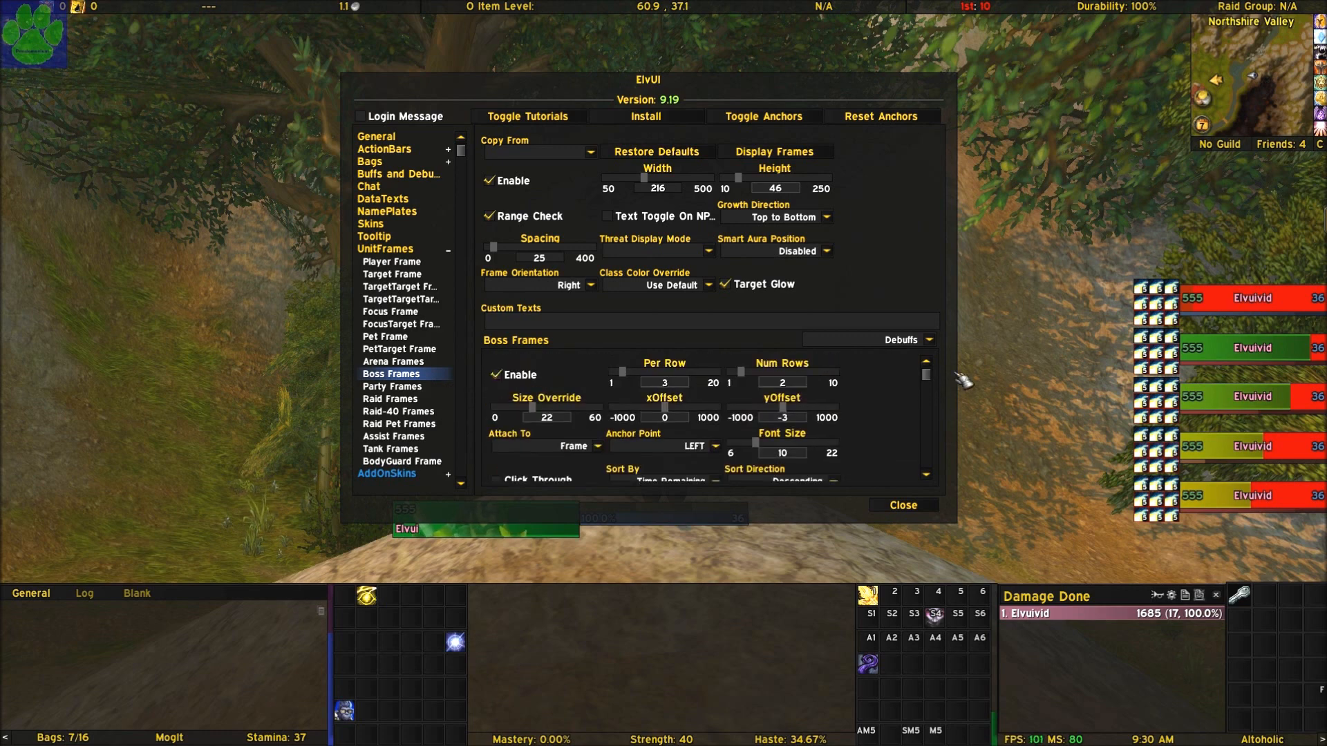
# - Enable the Latency option for the boss frames' Castbar
pyautogui.click(929, 339)
pyautogui.click(882, 432)
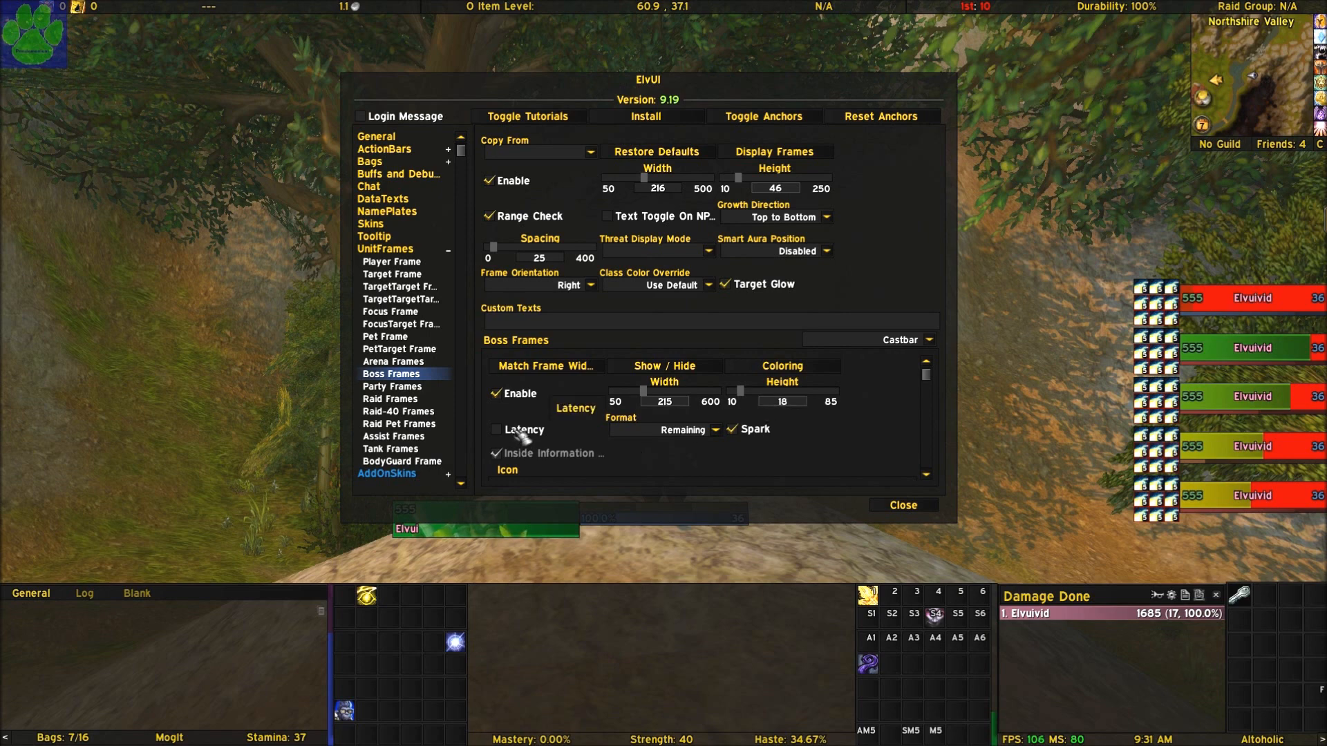
pyautogui.click(515, 430)
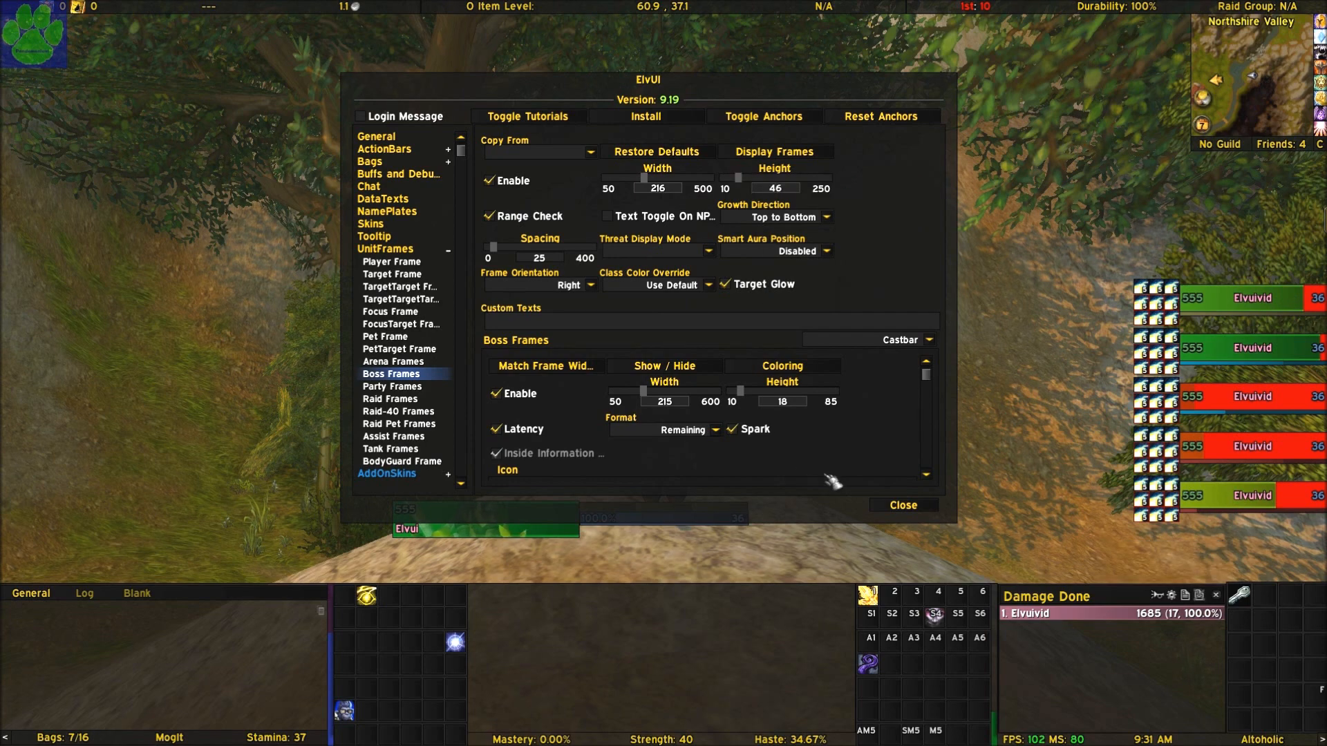
# - Review the boss frames' Raid Icon settings, testing the skull raid marker on the player's own character and clearing it
pyautogui.click(902, 340)
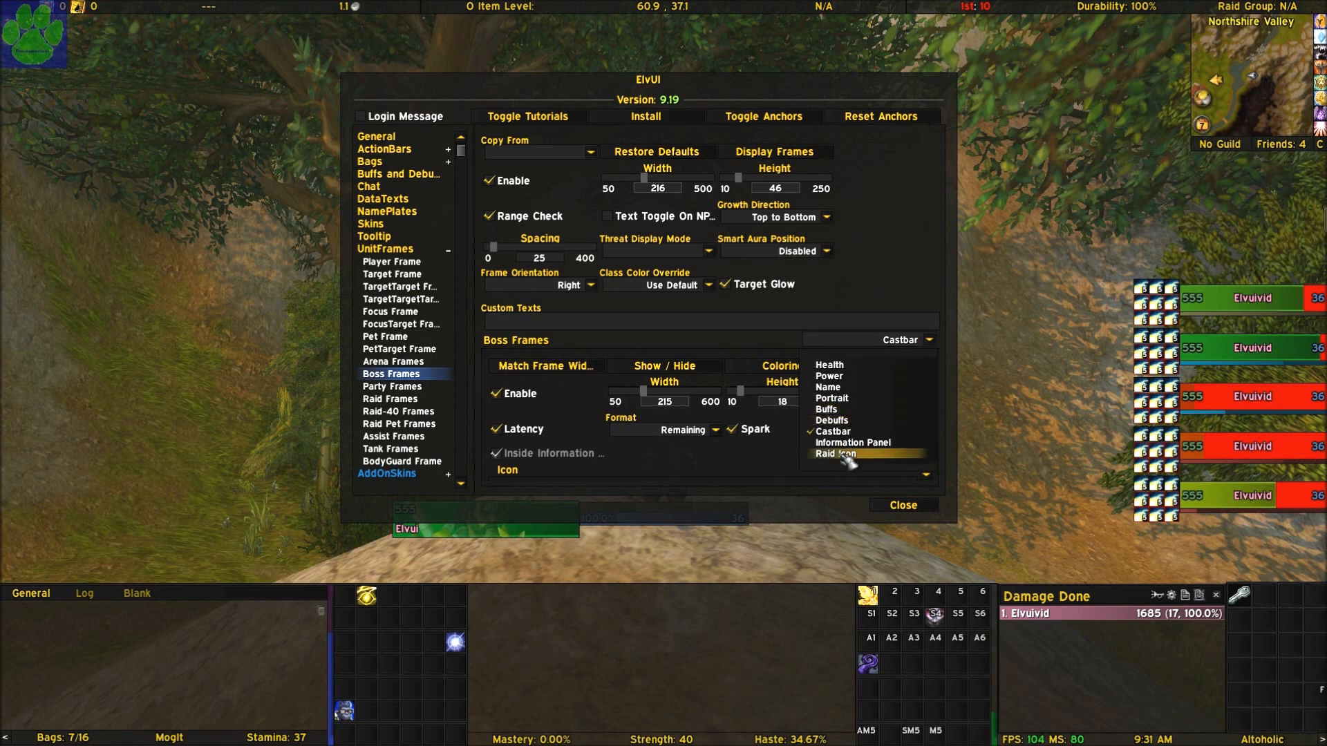
pyautogui.click(836, 454)
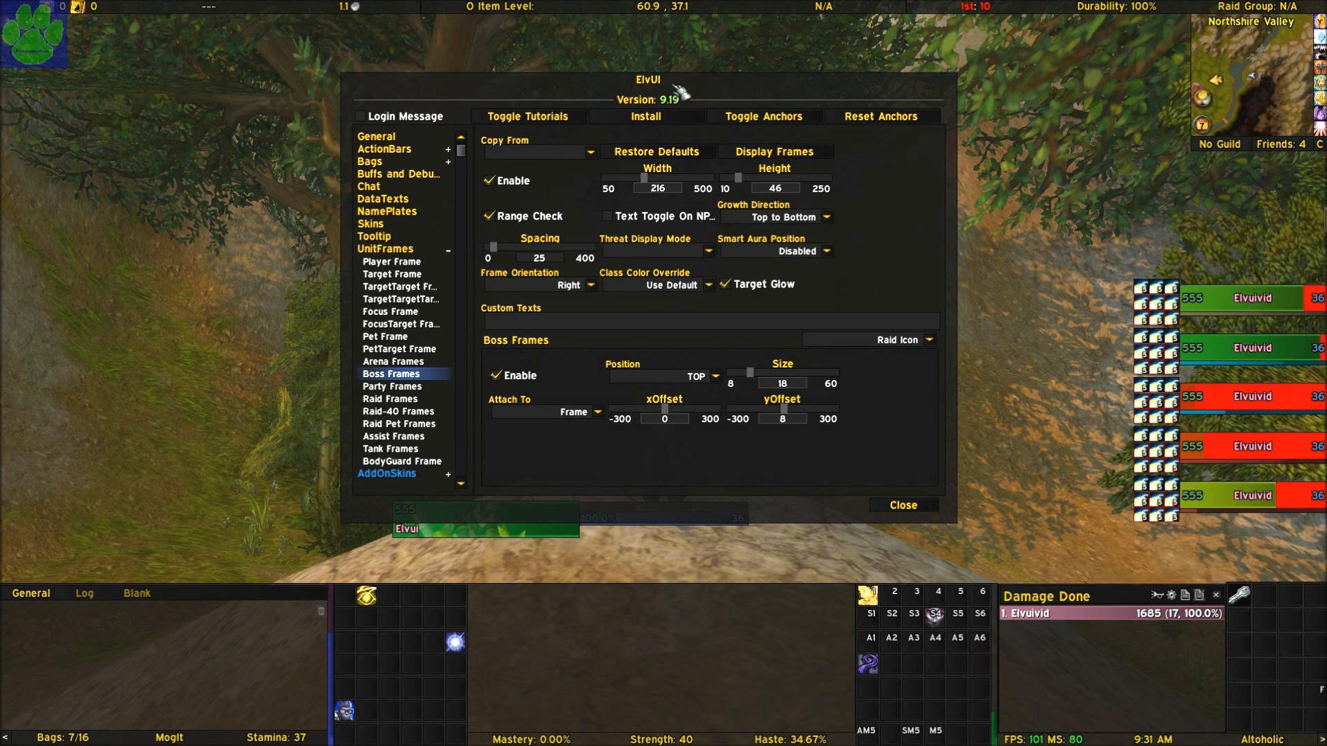
pyautogui.moveTo(664, 89); pyautogui.dragTo(459, 59)
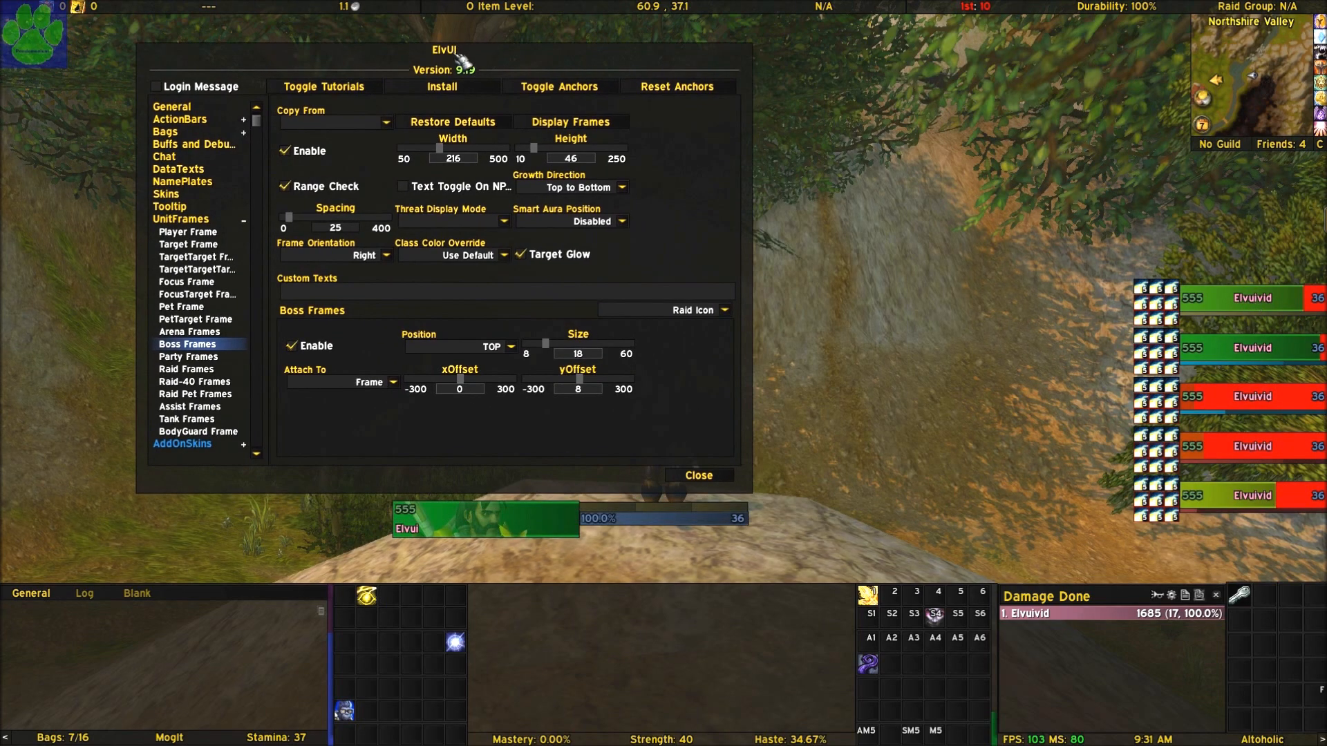
pyautogui.click(516, 515)
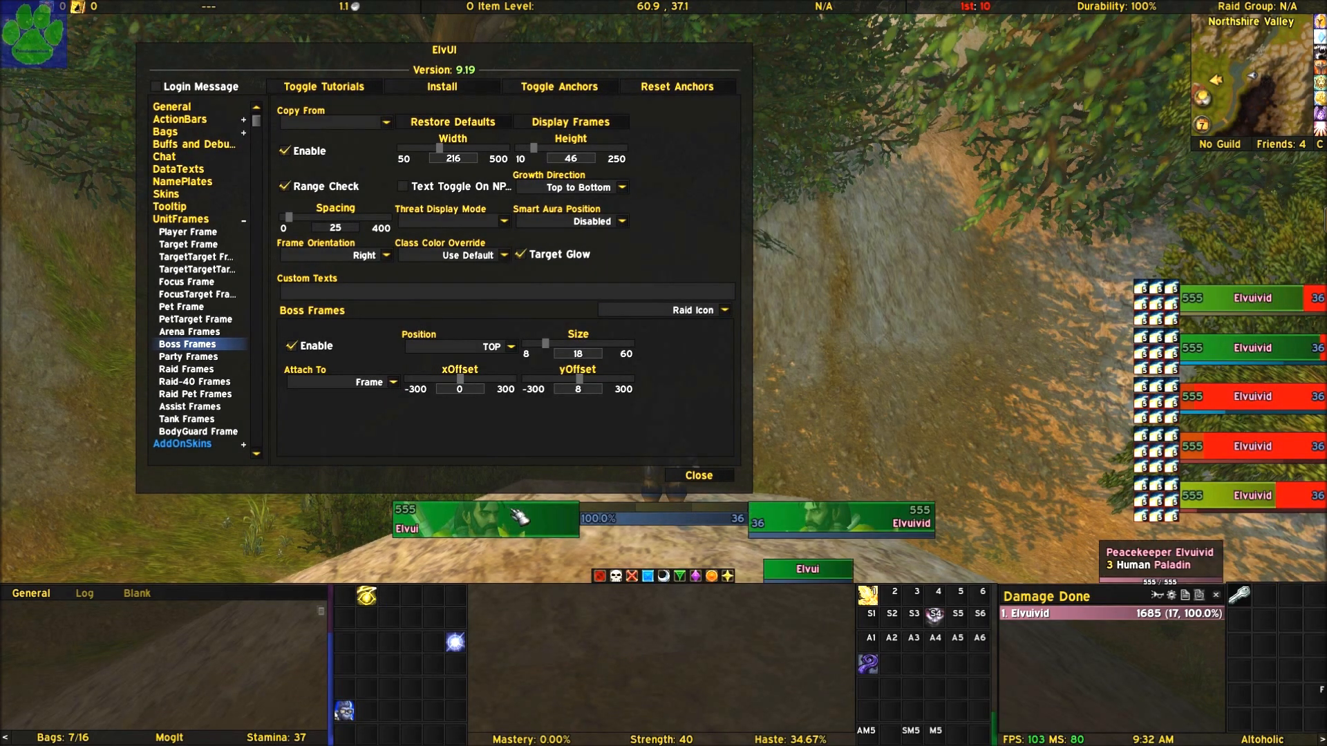
pyautogui.click(617, 577)
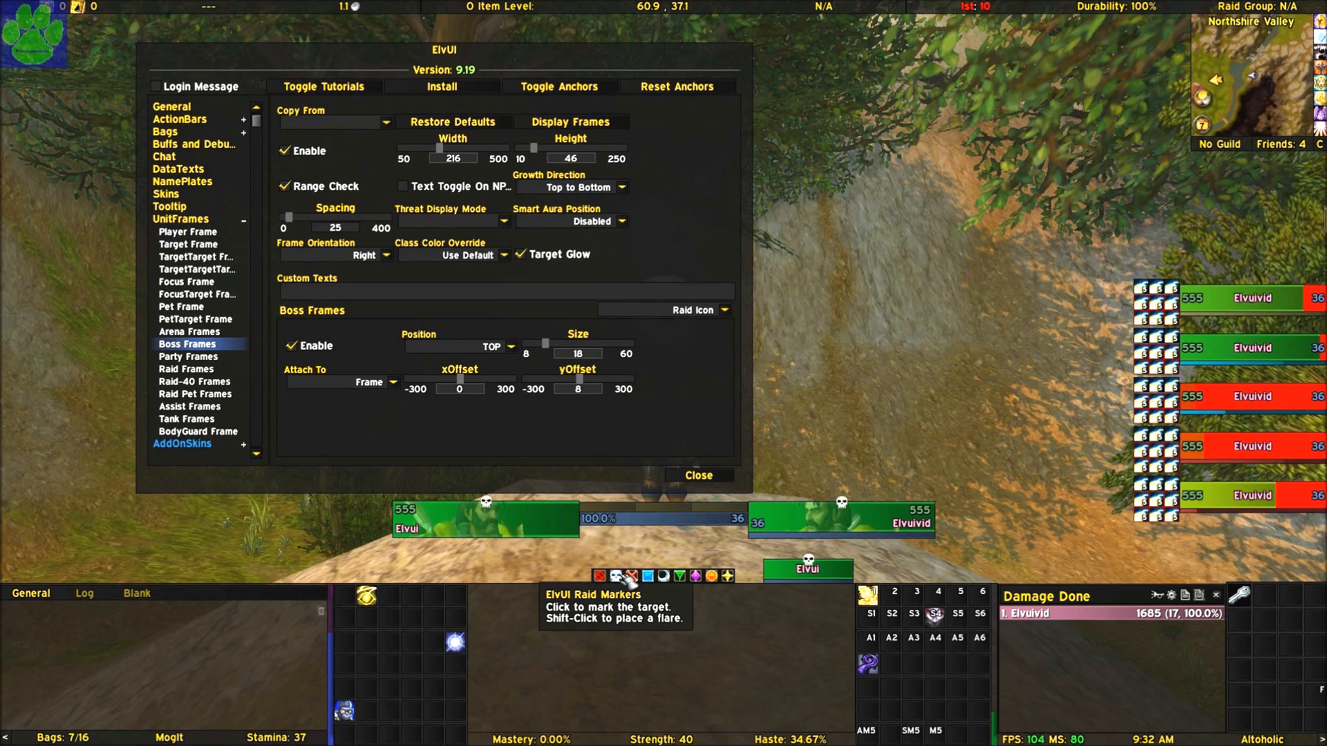
pyautogui.click(630, 577)
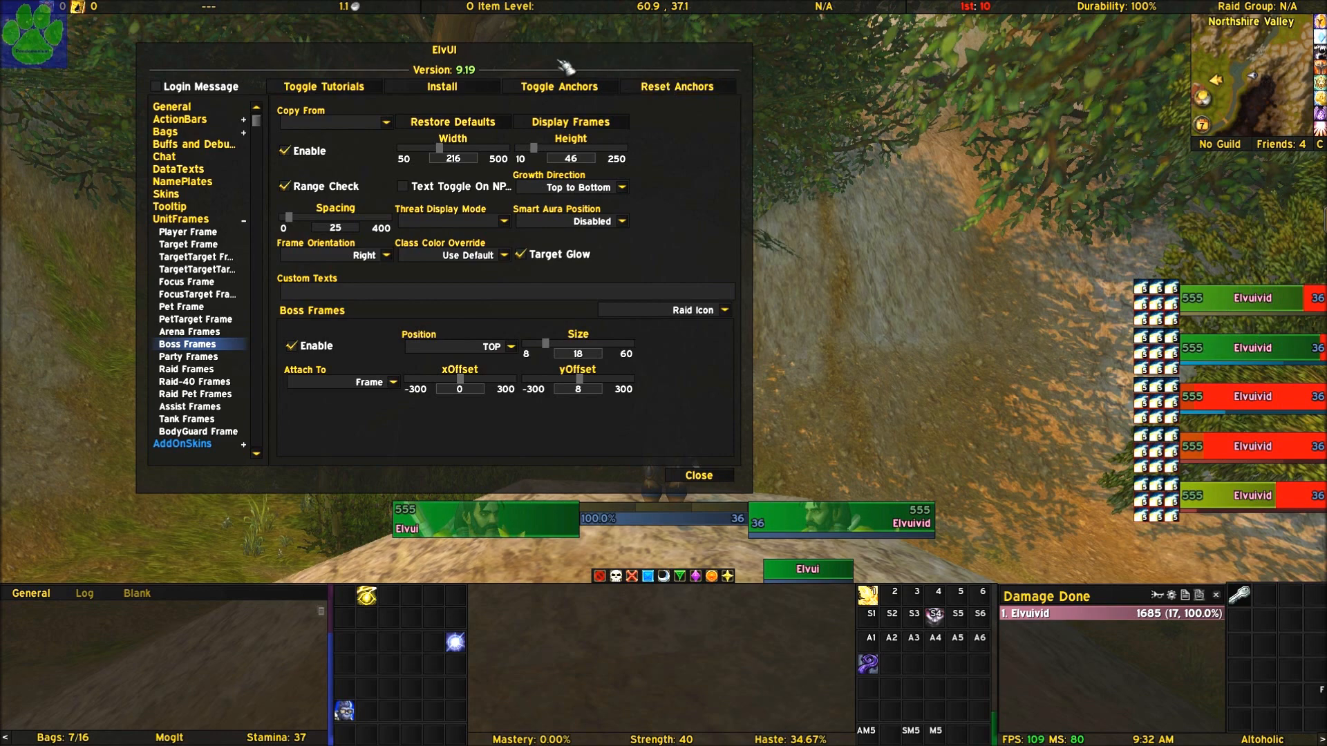
pyautogui.moveTo(441, 63); pyautogui.dragTo(649, 88)
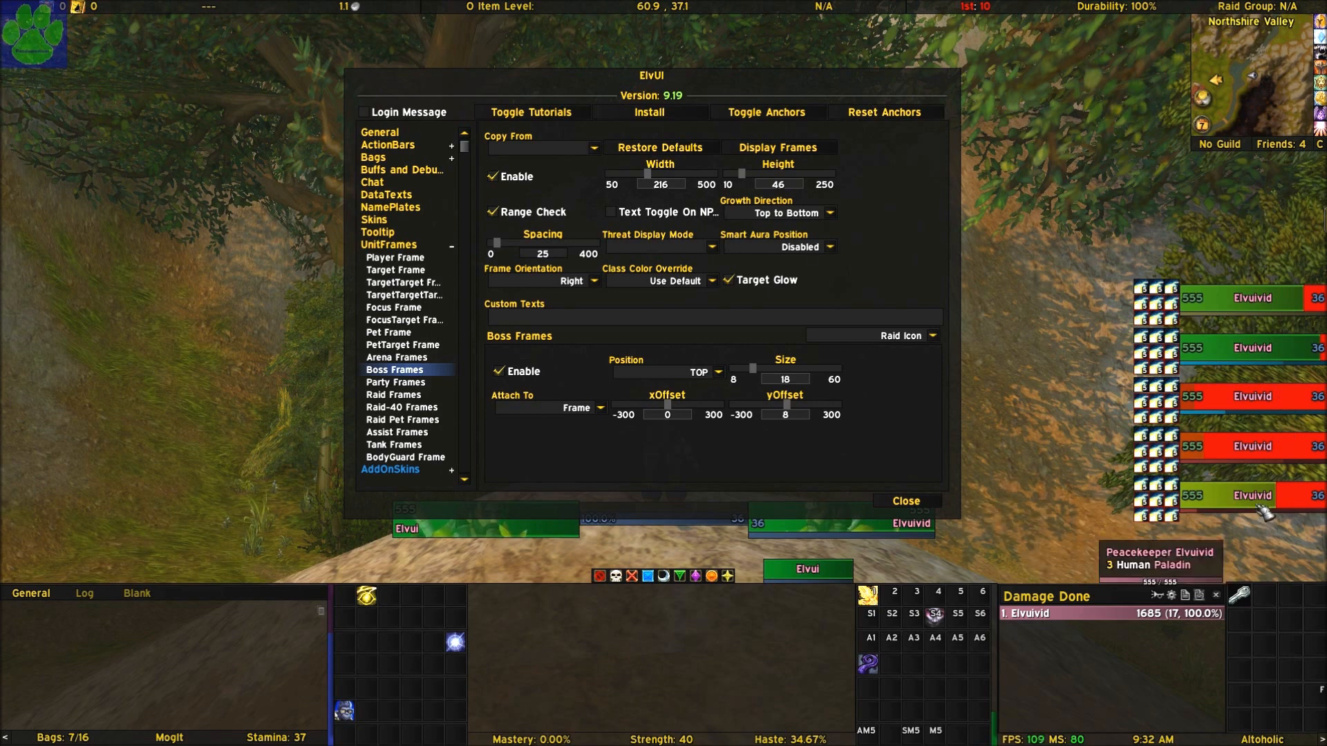
# - Hide the boss frames' preview and display the arena frames with an unobstructed view of them
pyautogui.scroll(3, 740, 334)
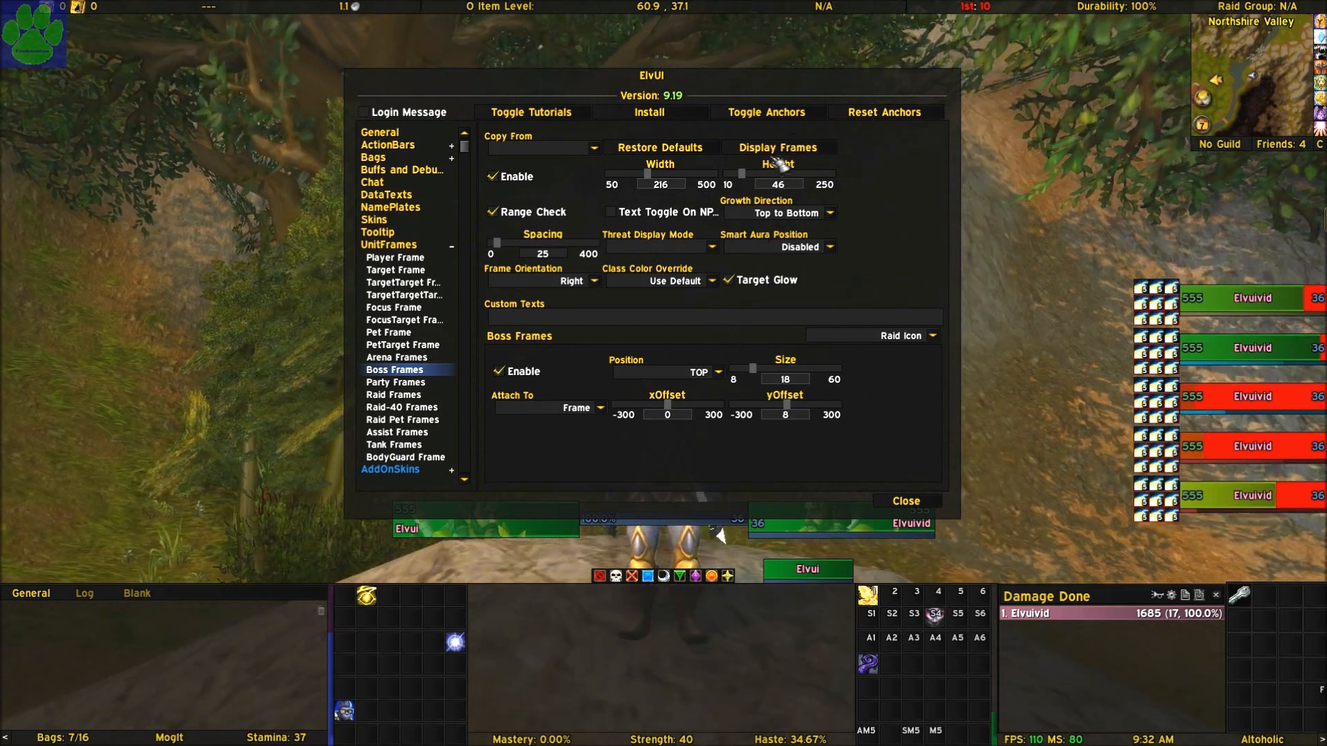
pyautogui.click(778, 147)
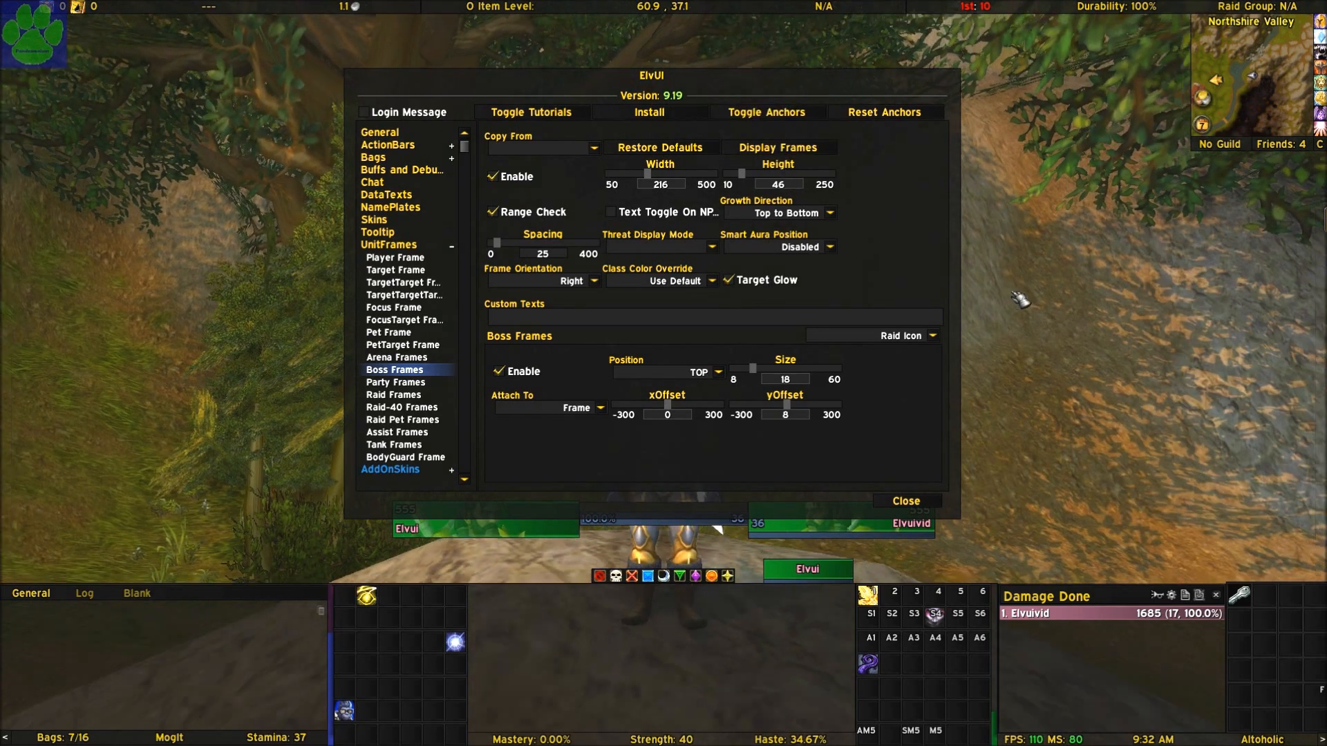
pyautogui.click(401, 357)
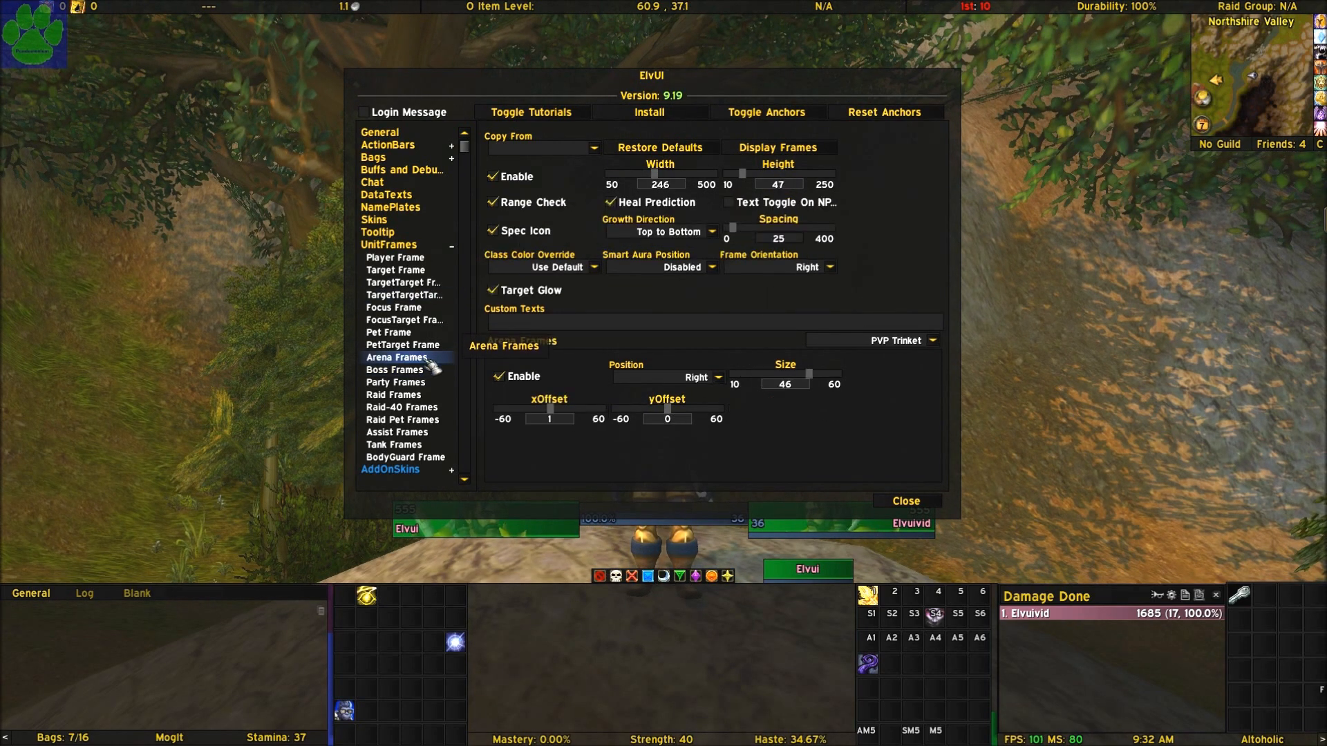
pyautogui.click(824, 149)
pyautogui.moveTo(653, 76); pyautogui.dragTo(346, 71)
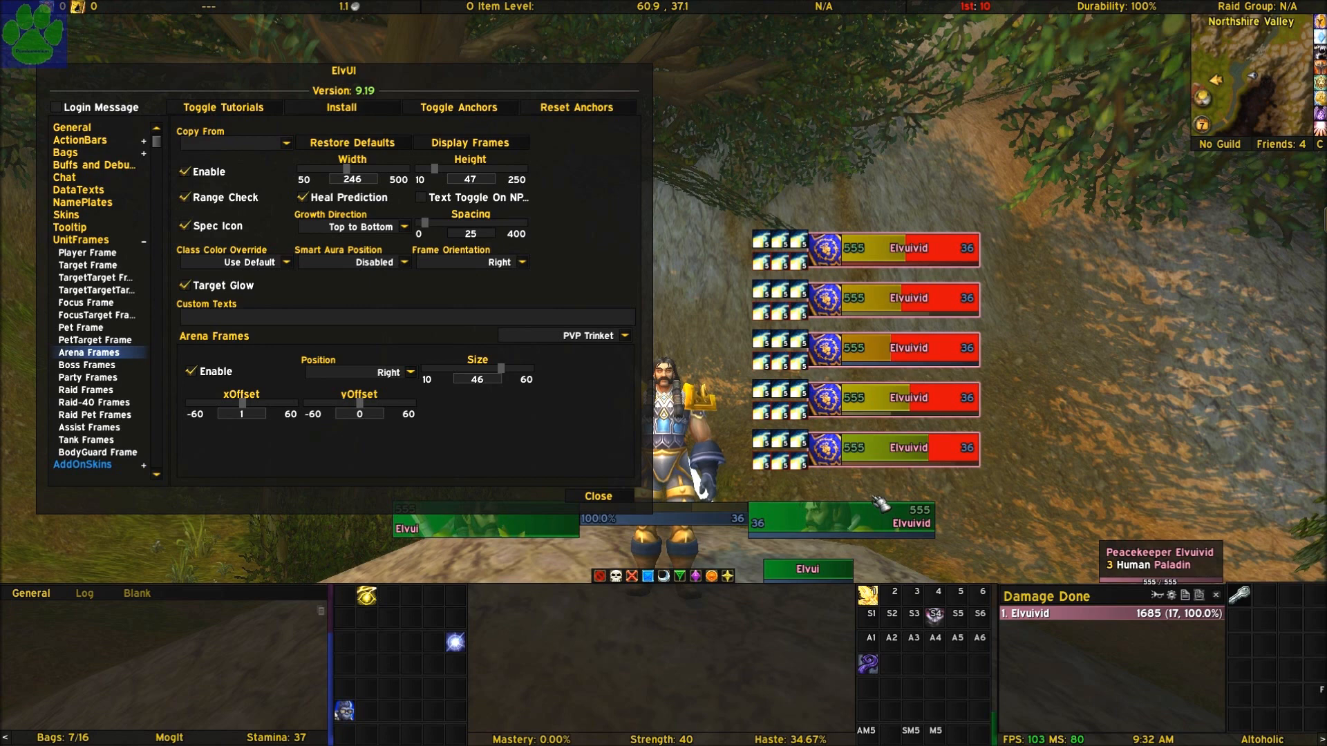
# - Unlock the anchors, move the Arena Frames onto the Boss Frames mover at X -1, Y 332, and lock them
pyautogui.click(459, 109)
pyautogui.moveTo(864, 356); pyautogui.dragTo(1214, 408)
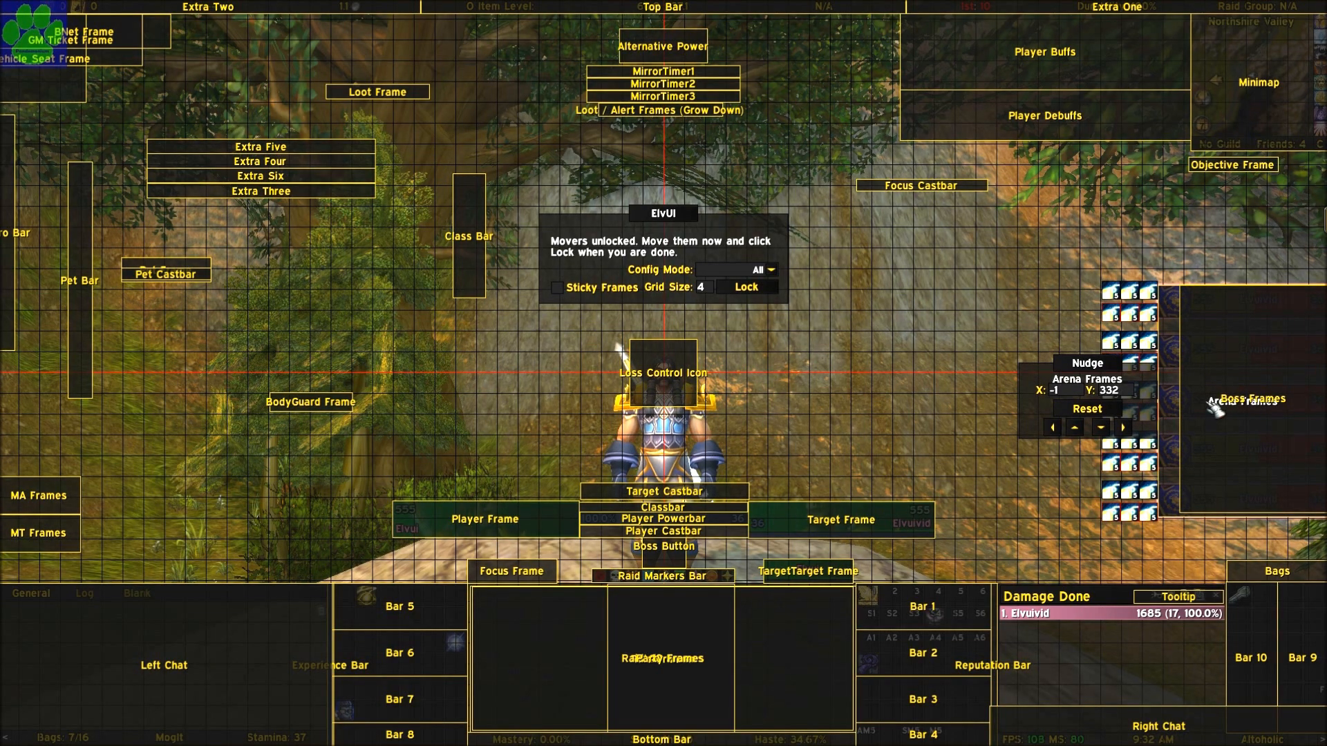
pyautogui.click(749, 289)
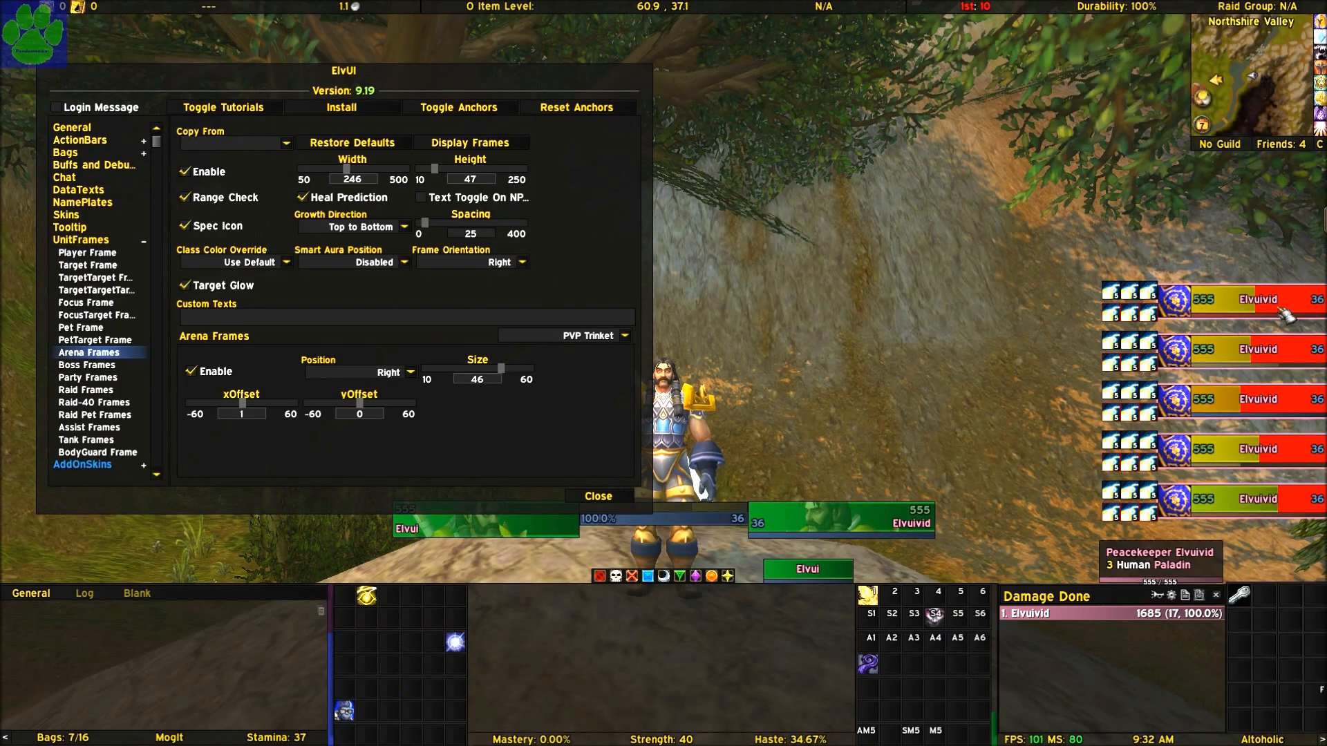
pyautogui.moveTo(360, 80); pyautogui.dragTo(669, 70)
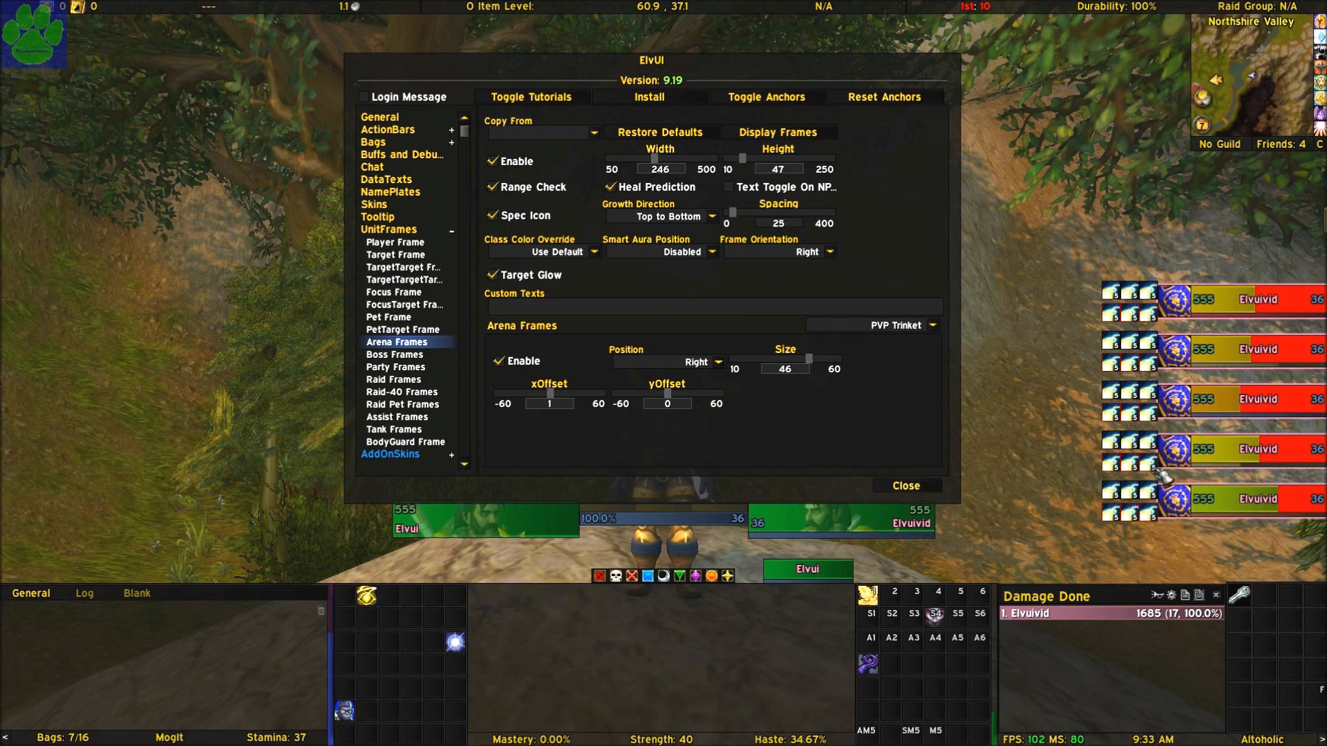
# - Review the arena frames' Health, Power, Name and Portrait settings
pyautogui.click(933, 326)
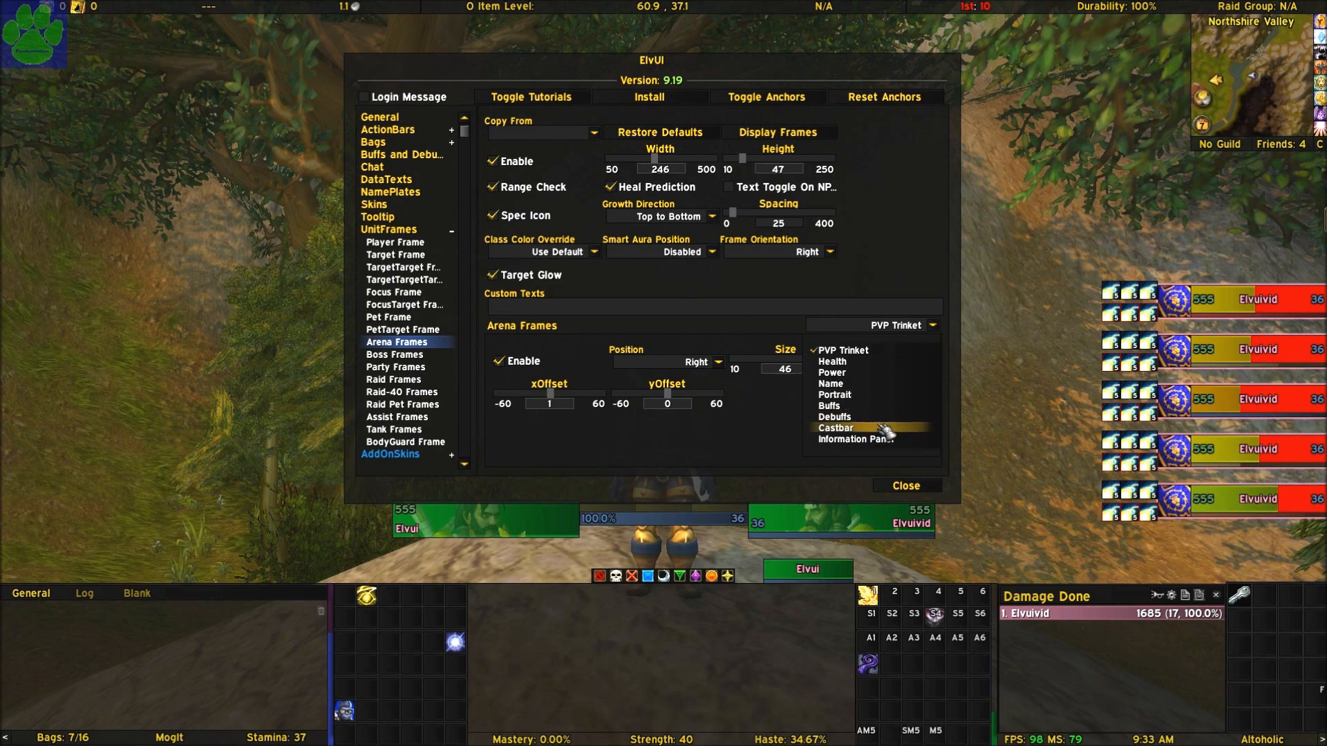
pyautogui.click(873, 362)
pyautogui.click(932, 325)
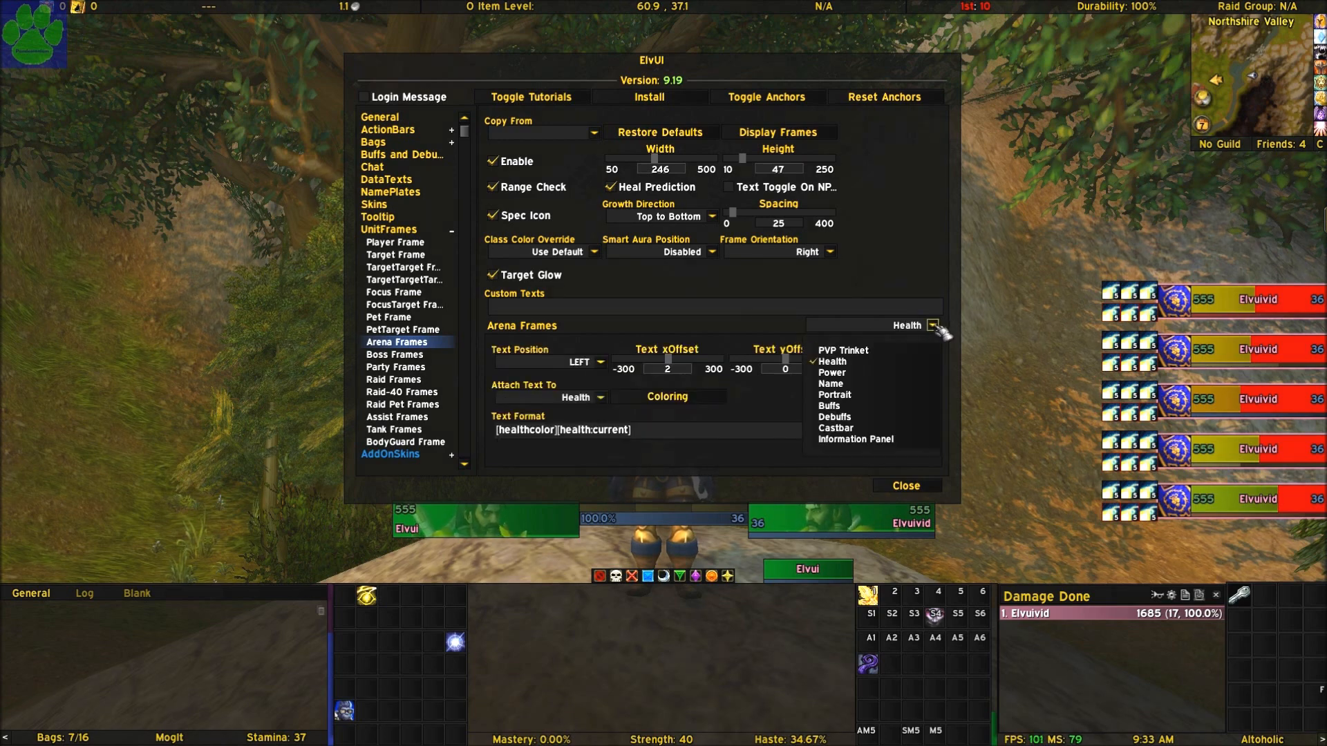
pyautogui.click(899, 374)
pyautogui.click(933, 325)
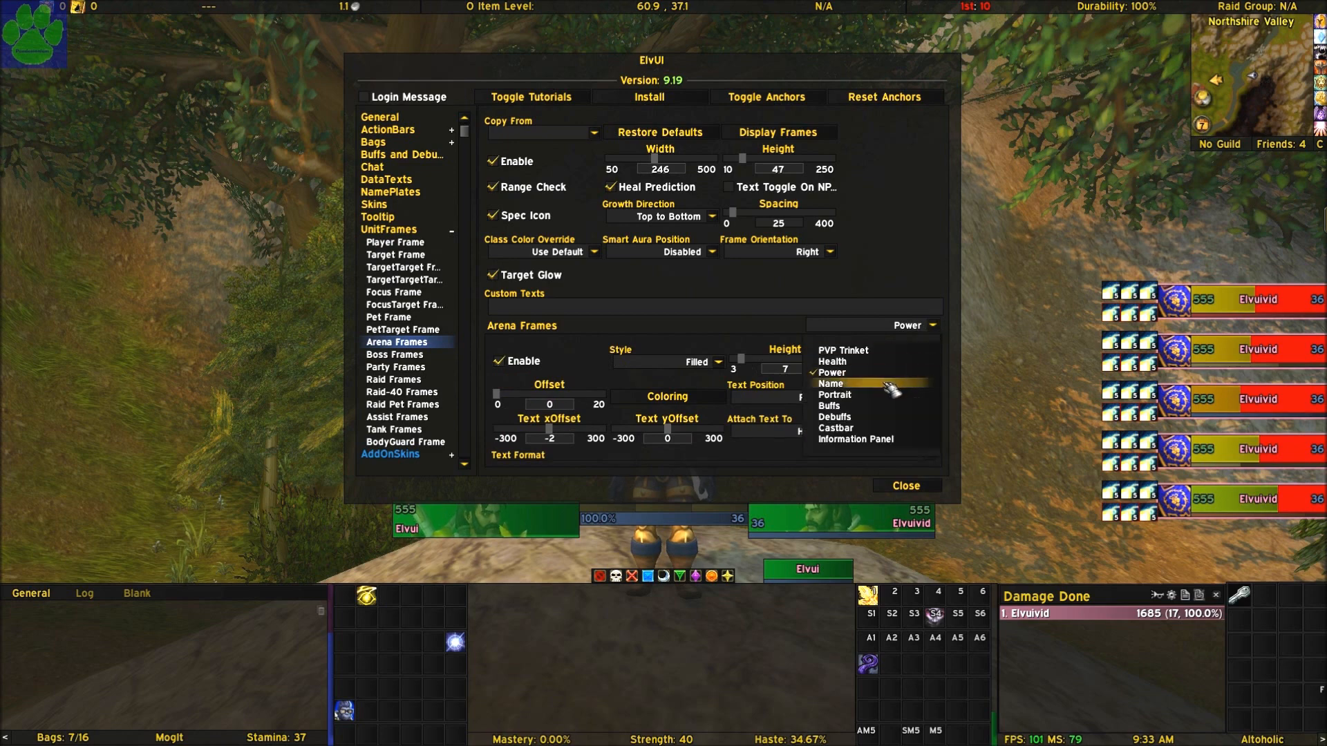
pyautogui.click(891, 384)
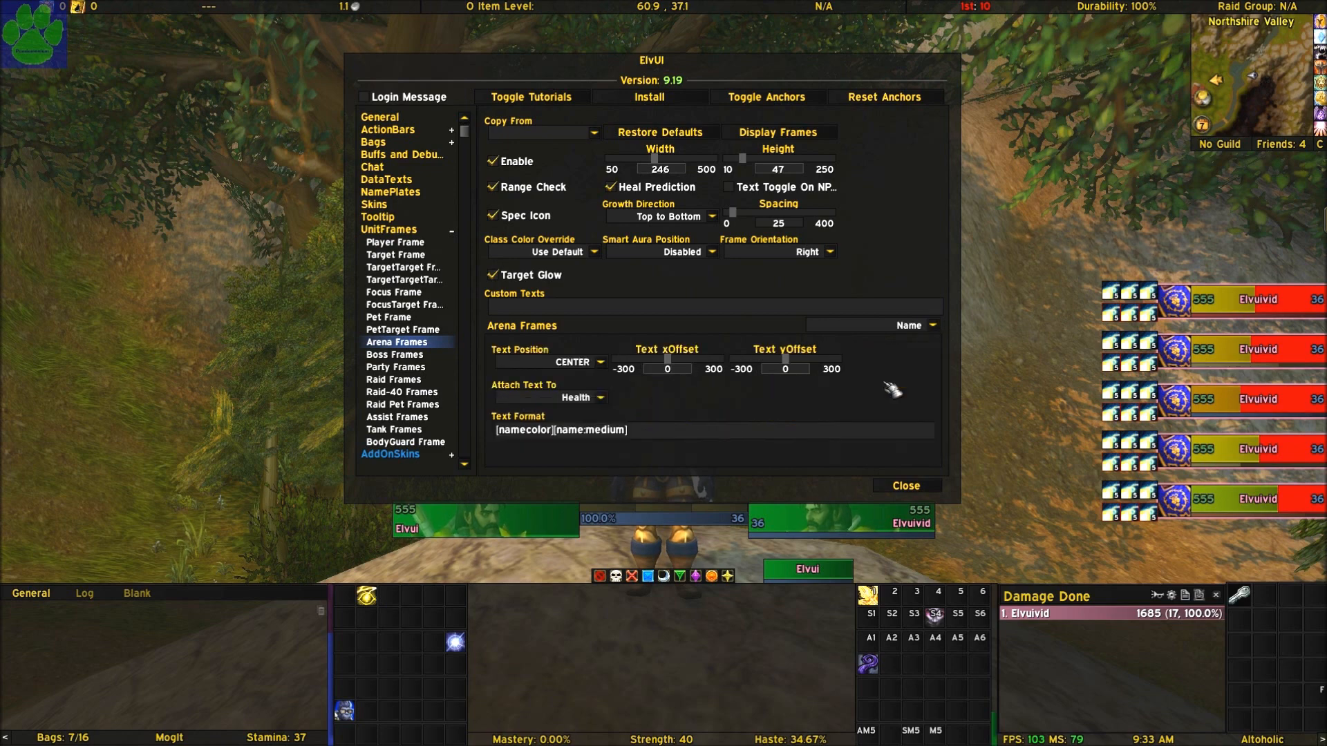
pyautogui.click(932, 325)
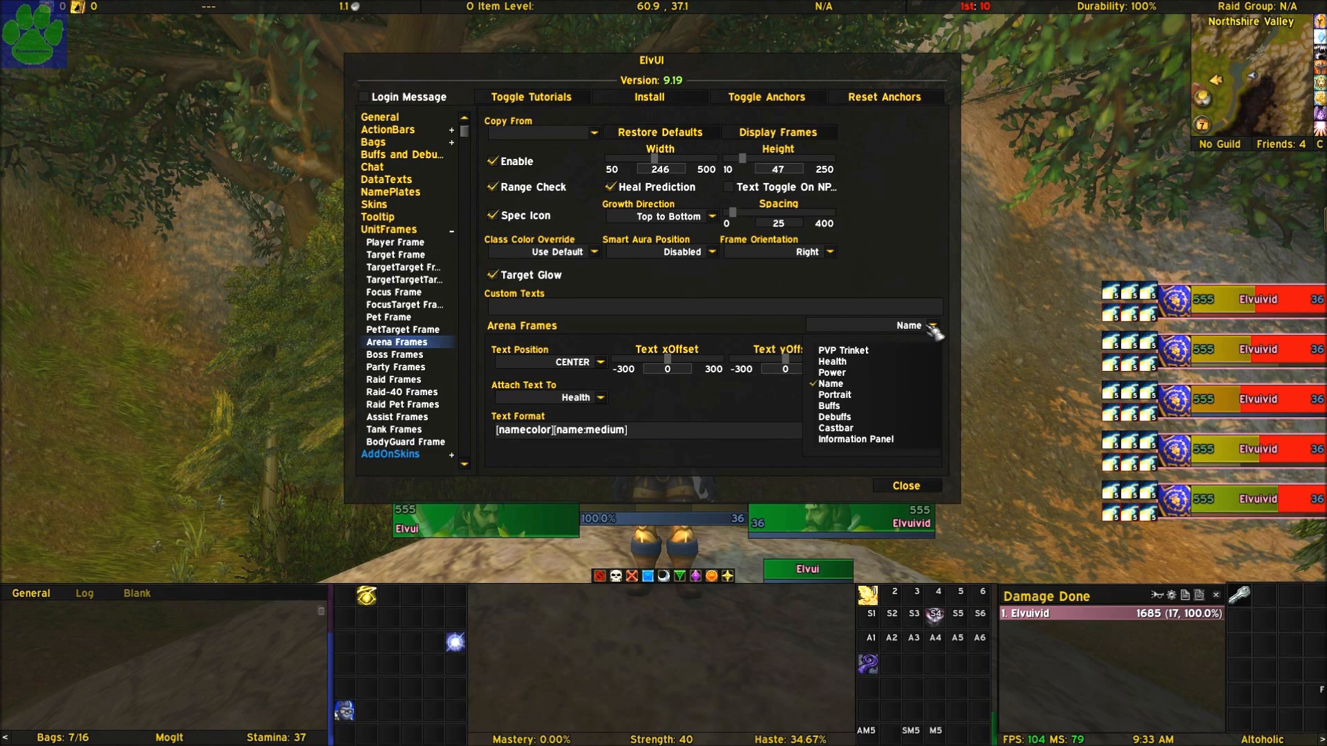
pyautogui.click(866, 396)
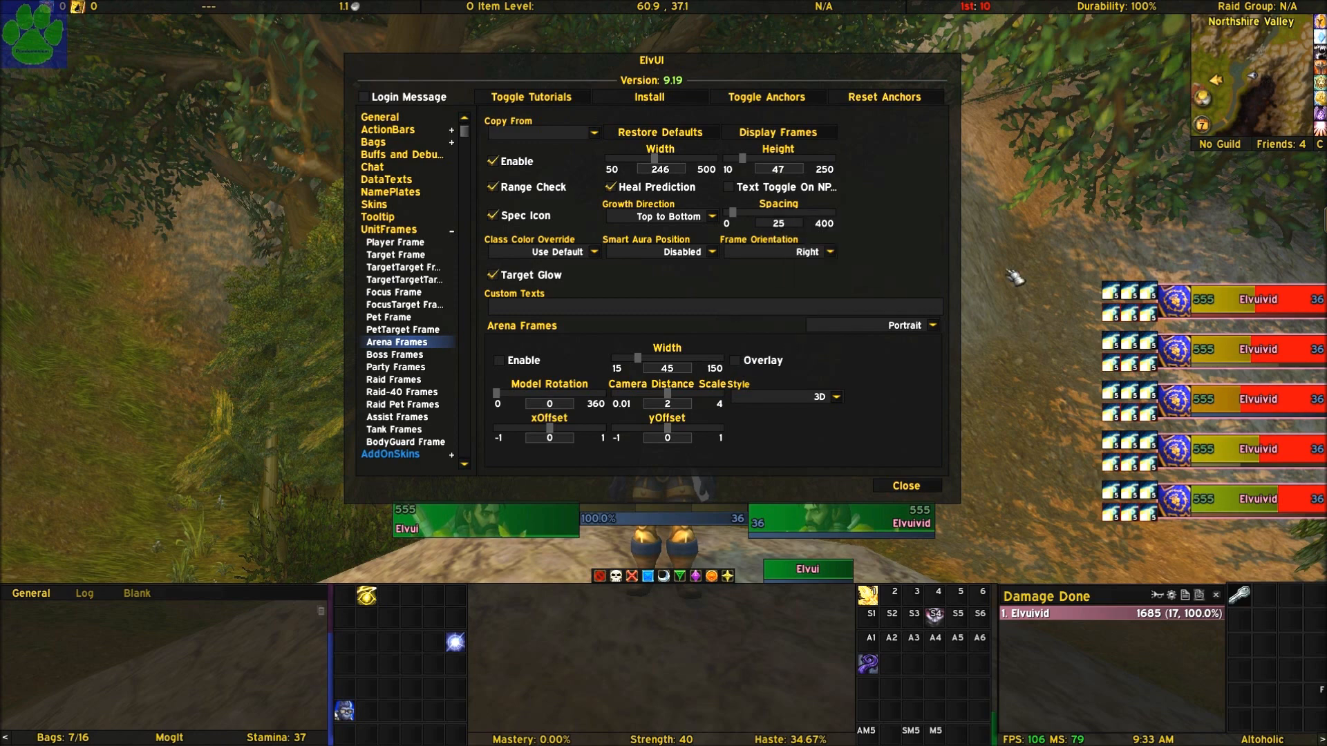
# - Hide the arena frames' preview and compare the boss and arena frame settings pages
pyautogui.click(775, 136)
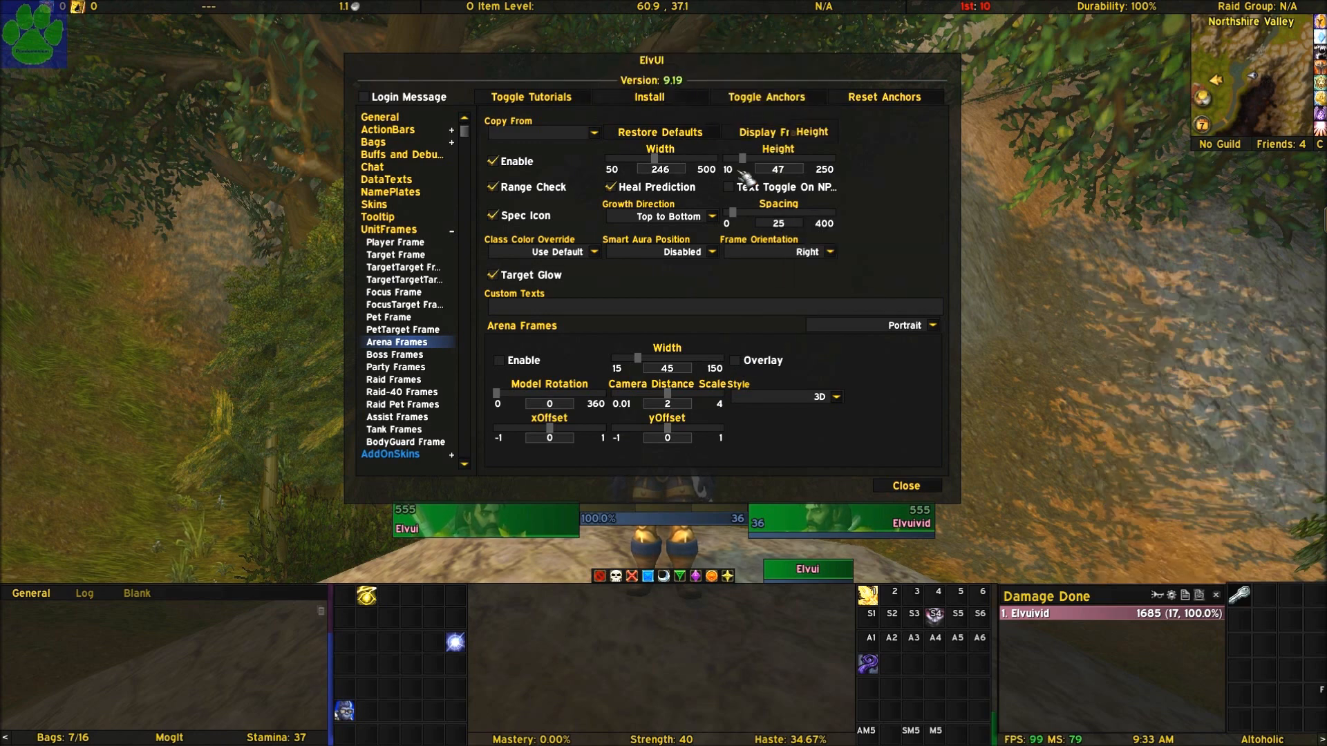
pyautogui.click(395, 354)
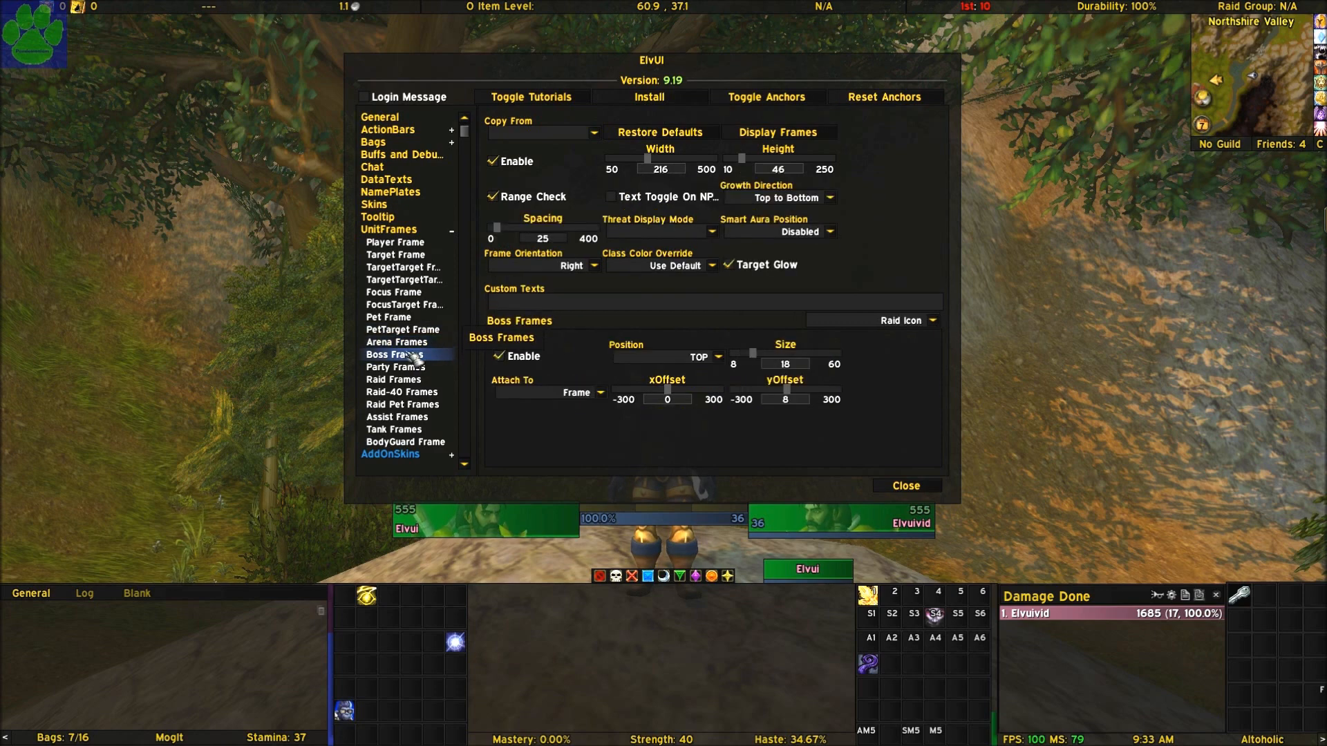
pyautogui.click(397, 342)
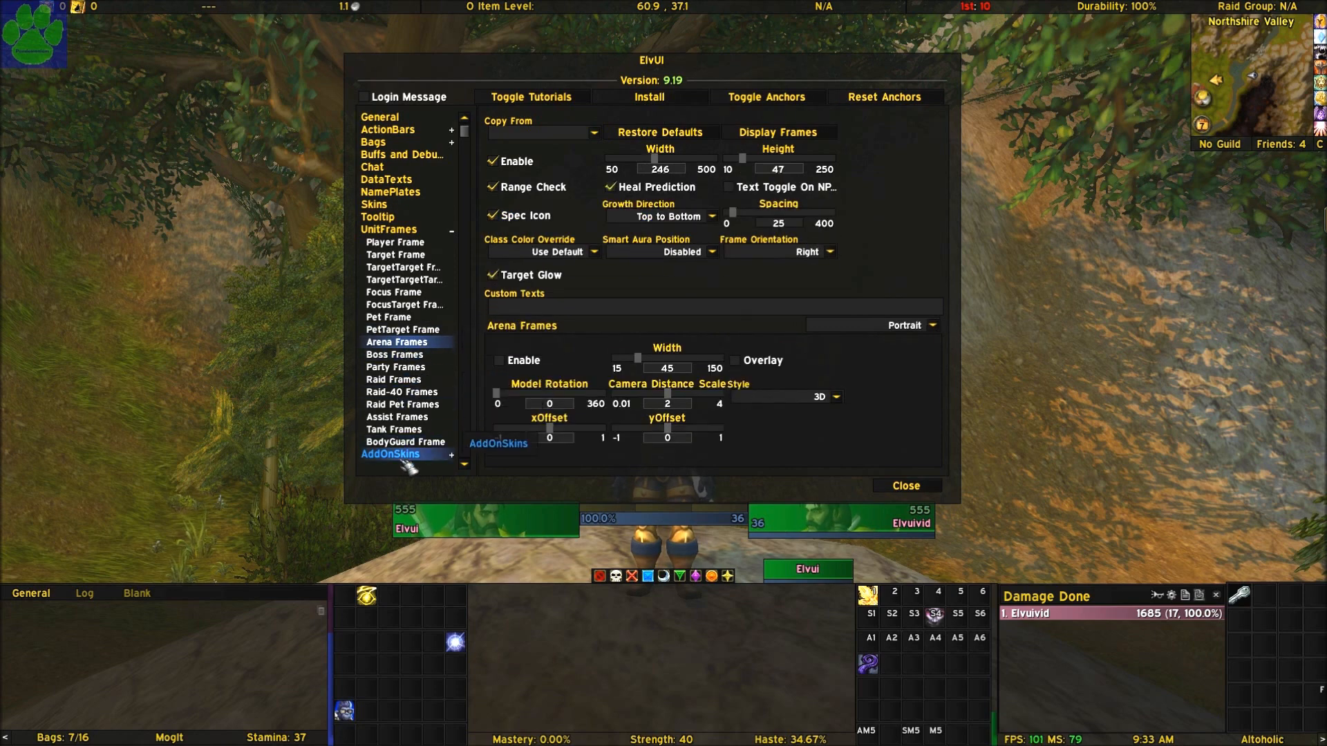
# - Bring up the Assist Frames settings and unlock the anchors to inspect the MA Frames and MT Frames movers
pyautogui.click(401, 417)
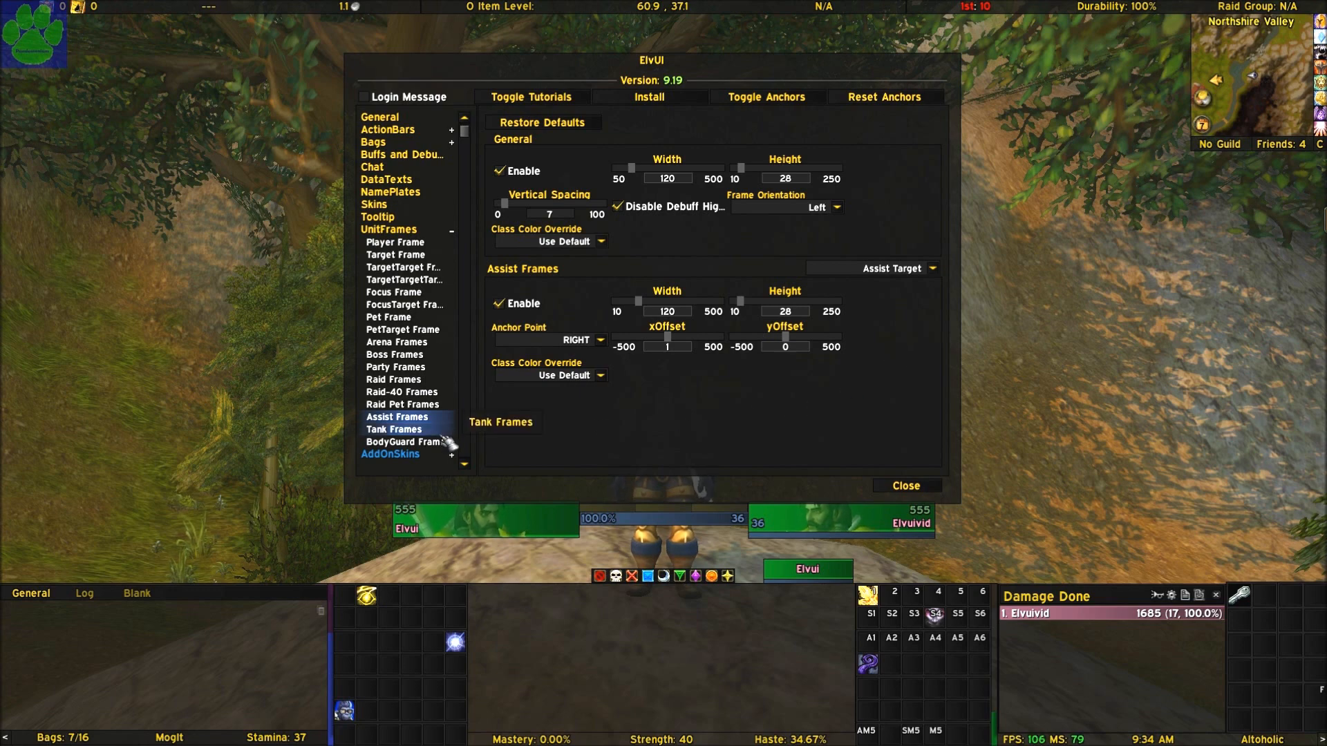
pyautogui.click(779, 98)
pyautogui.moveTo(89, 507)
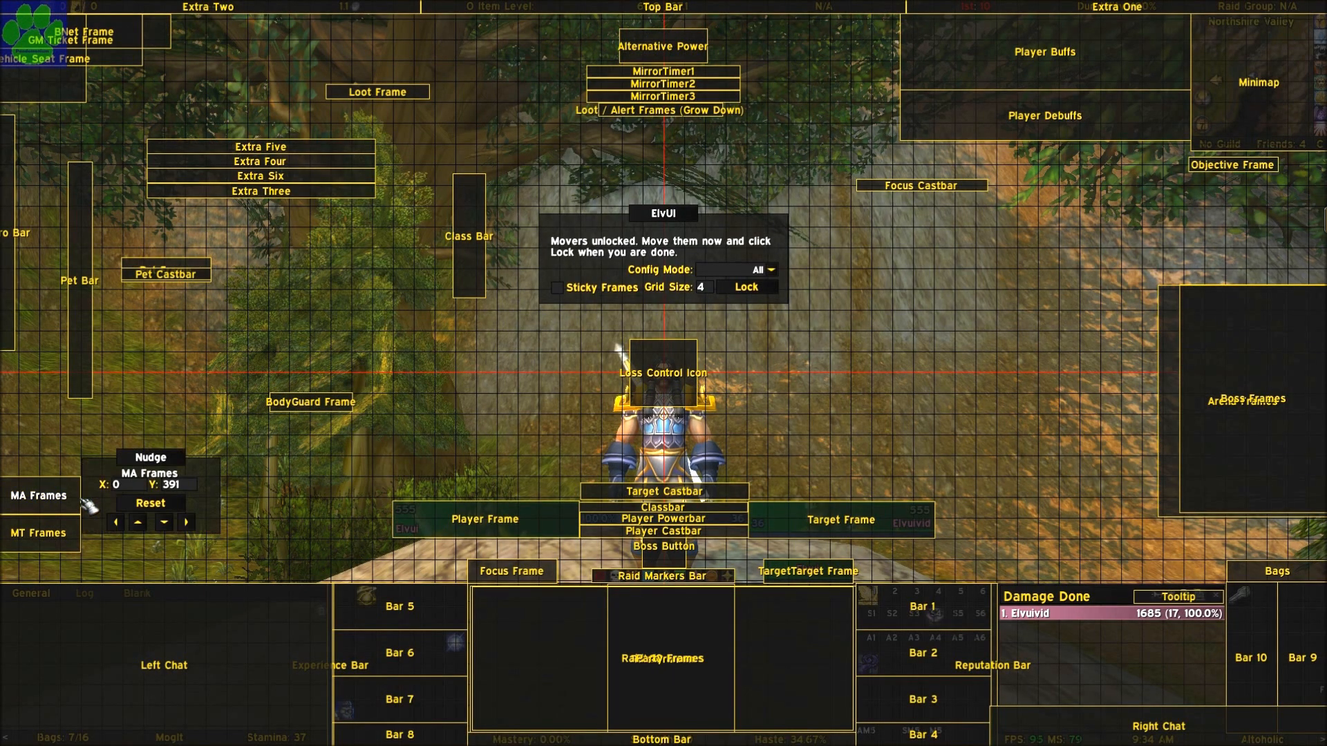
pyautogui.moveTo(69, 528)
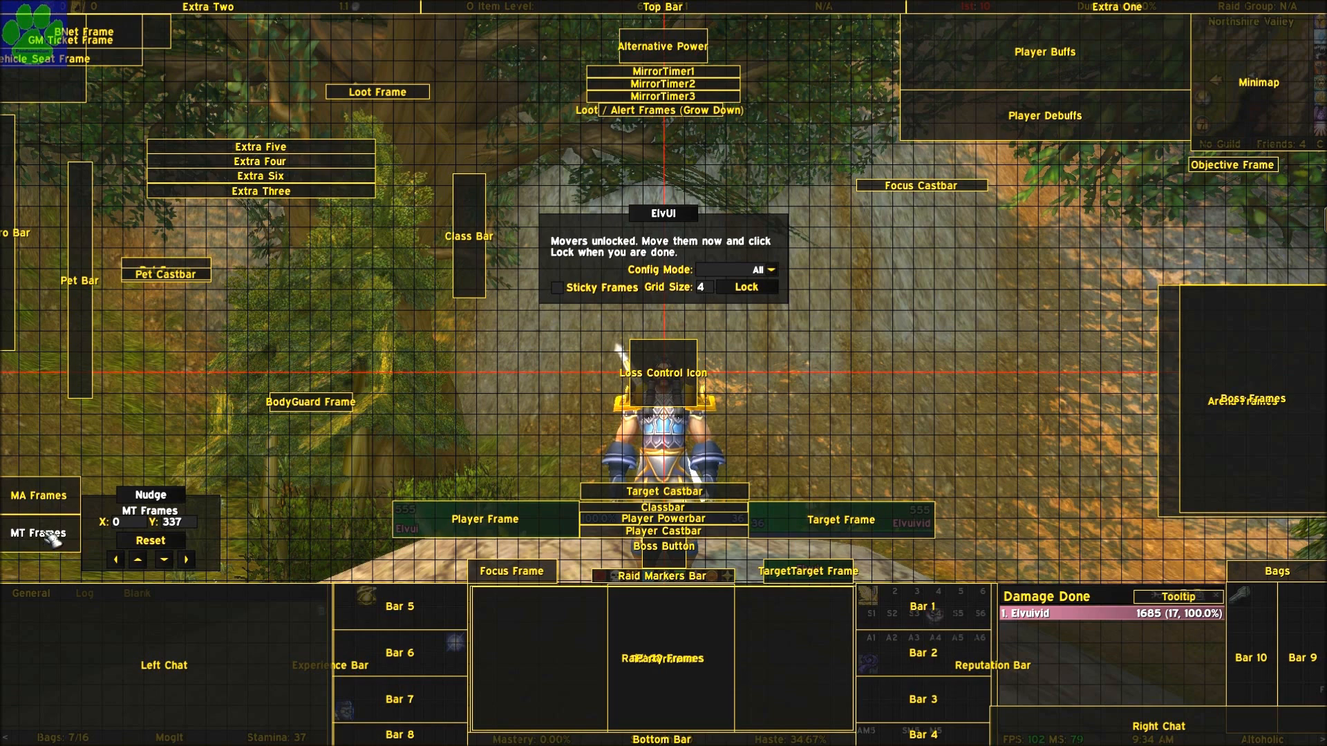
pyautogui.moveTo(36, 498)
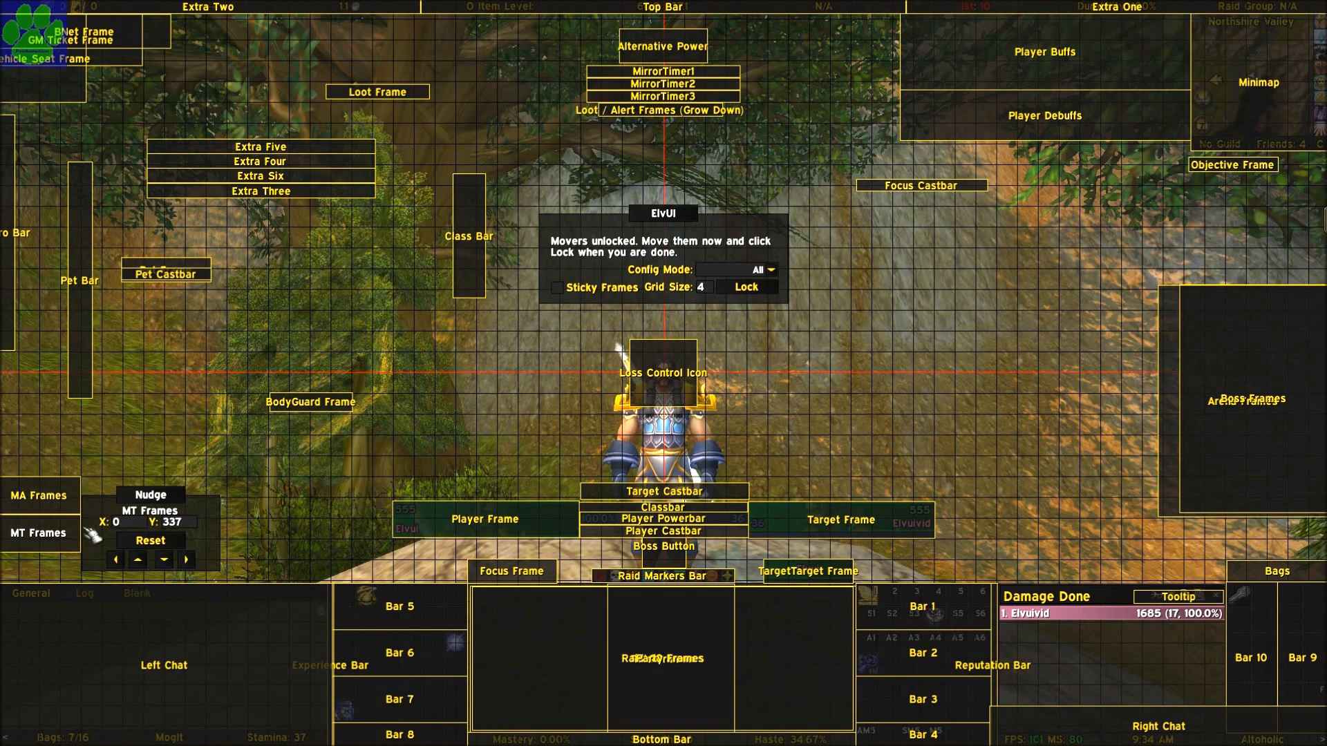
pyautogui.moveTo(468, 593)
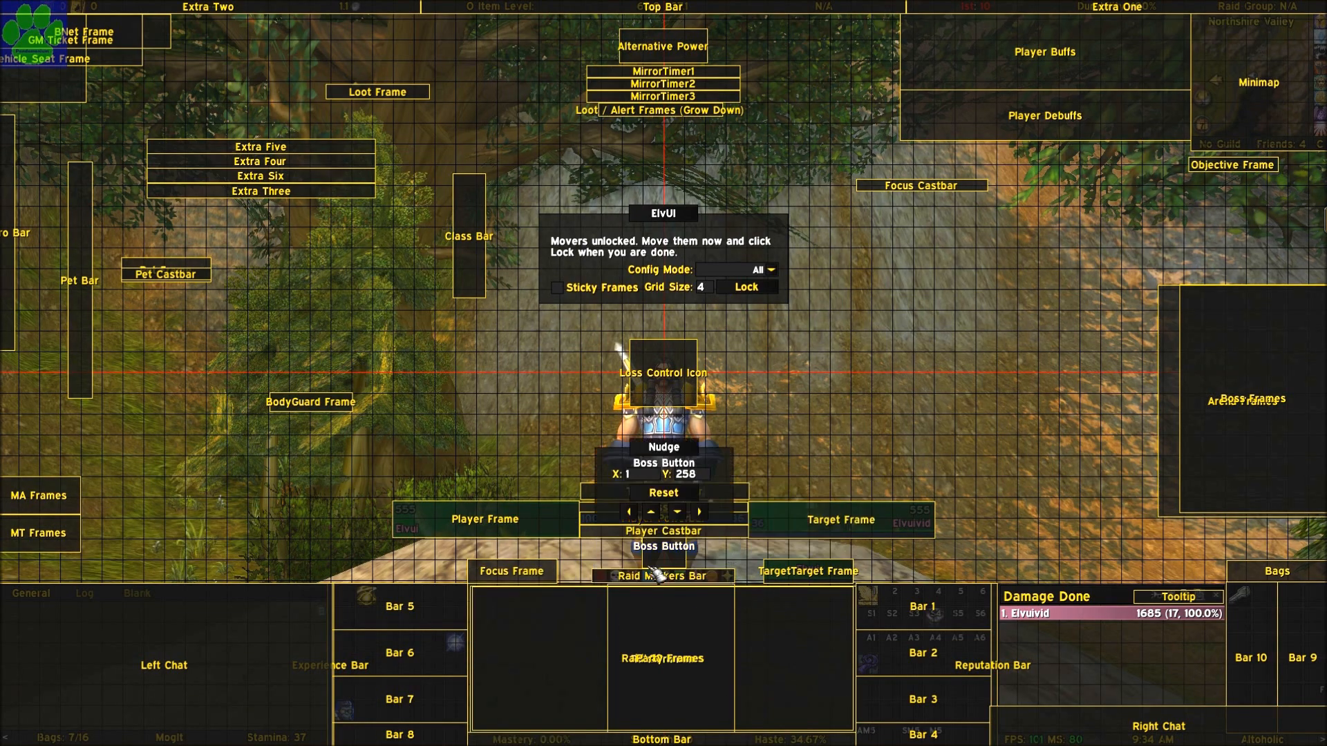
pyautogui.moveTo(676, 593)
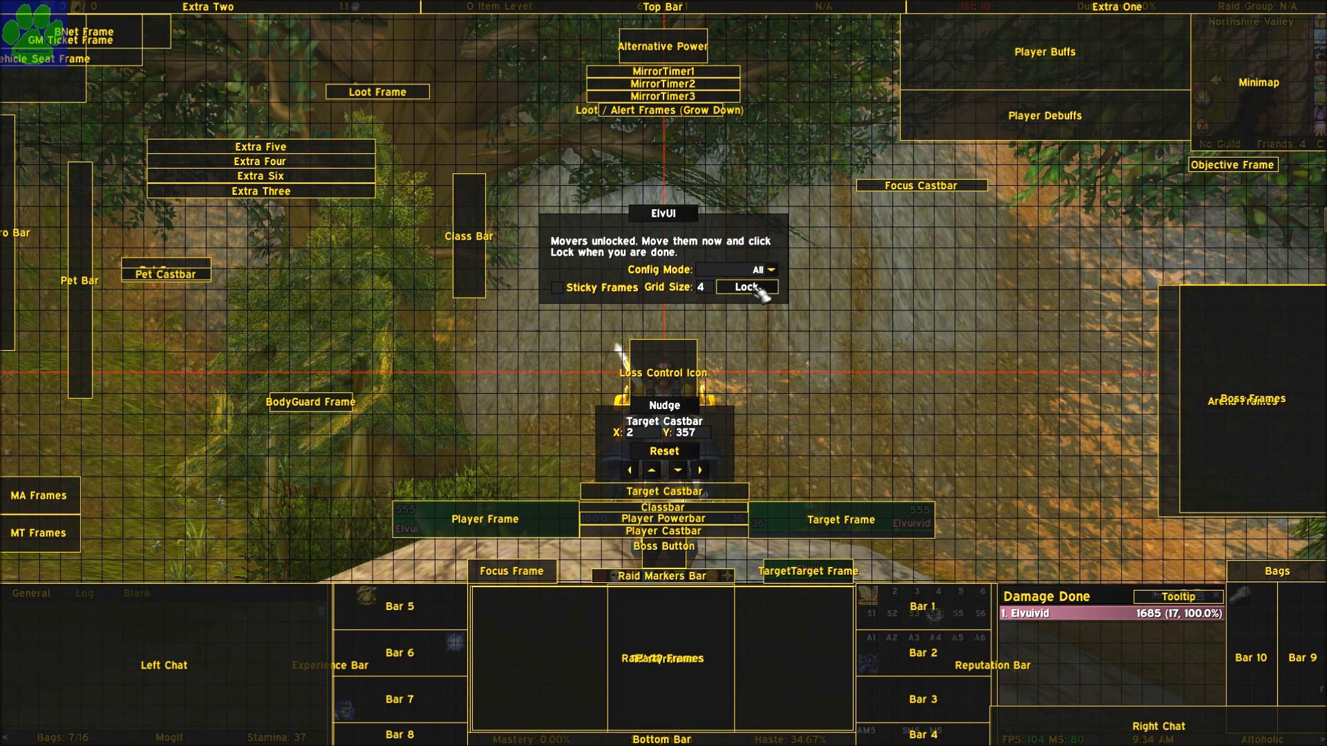
# - Move the BodyGuard Frame directly beside the outer edge of the Player Frame and lock the anchors
pyautogui.moveTo(317, 405)
pyautogui.moveTo(317, 405); pyautogui.dragTo(356, 512)
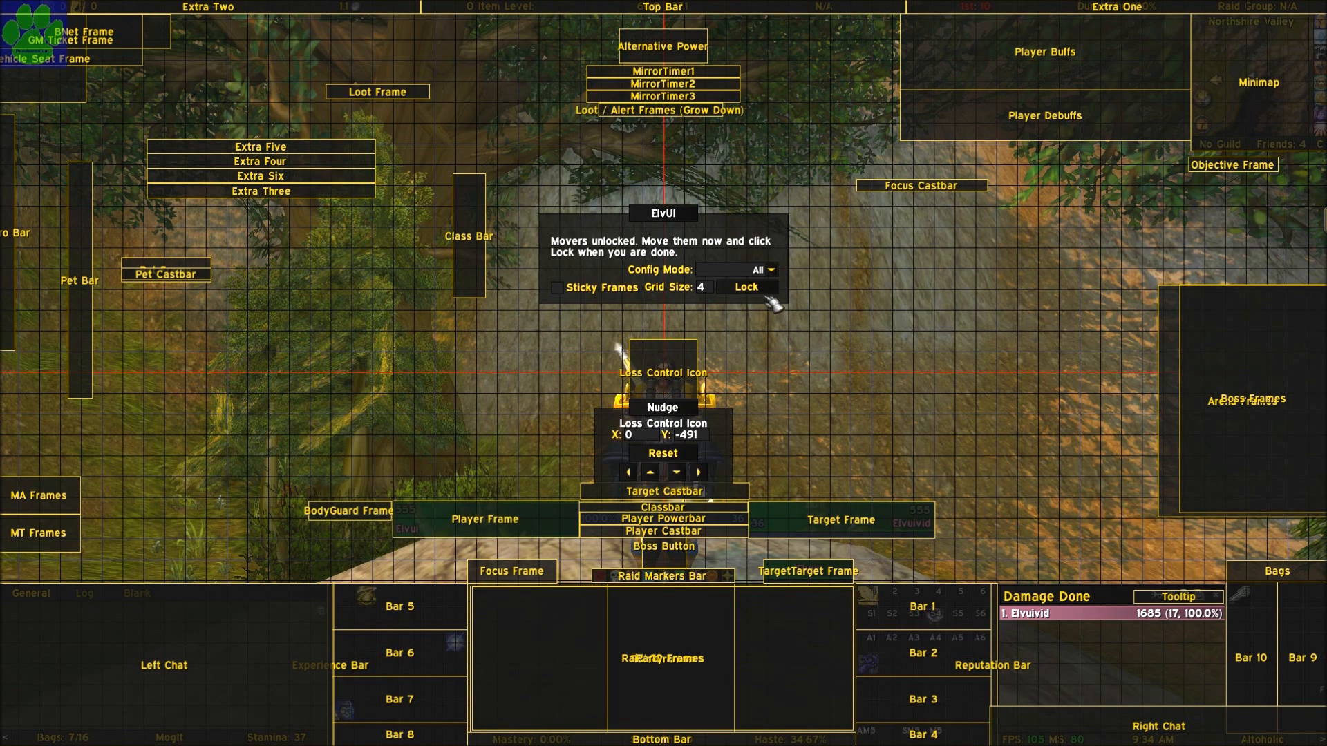
pyautogui.click(764, 289)
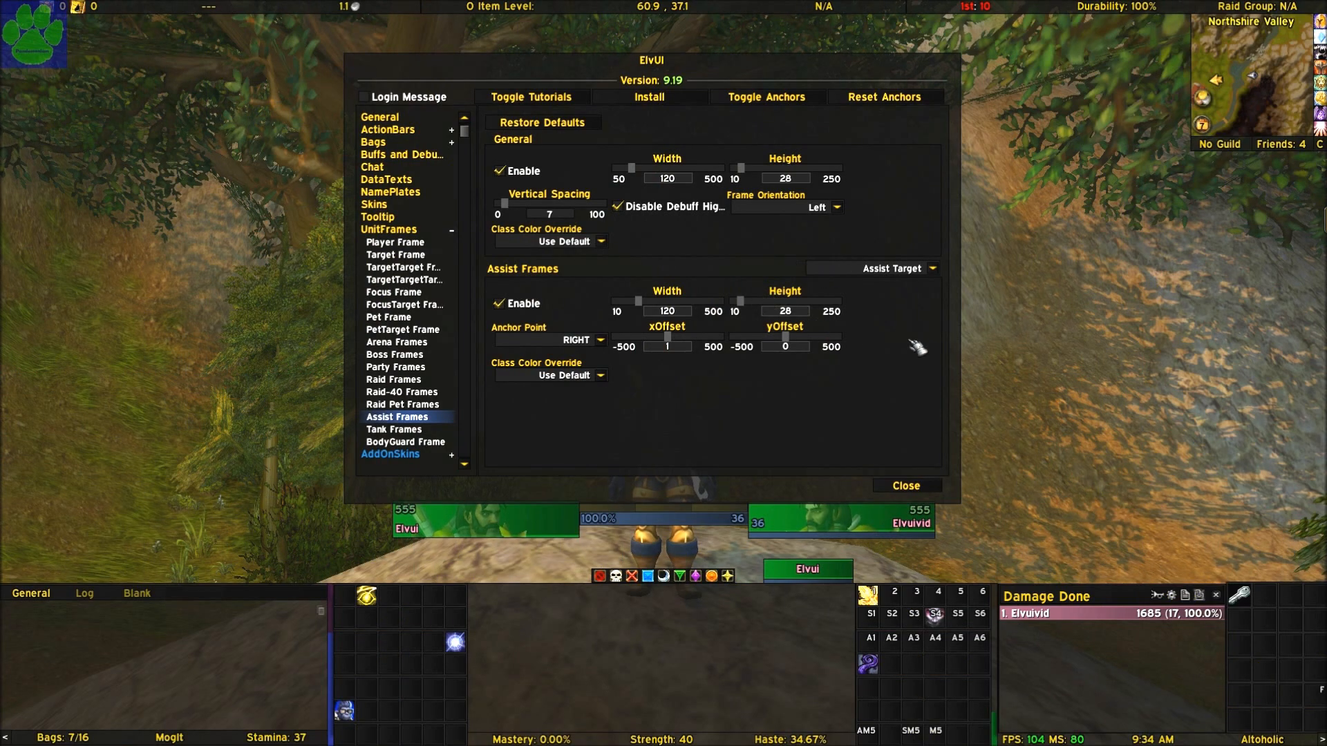
# - Review the assist frames' Buffs, Debuffs and Buff Indicator settings, including the aura filter page, and return to the Assist Frames settings
pyautogui.click(933, 268)
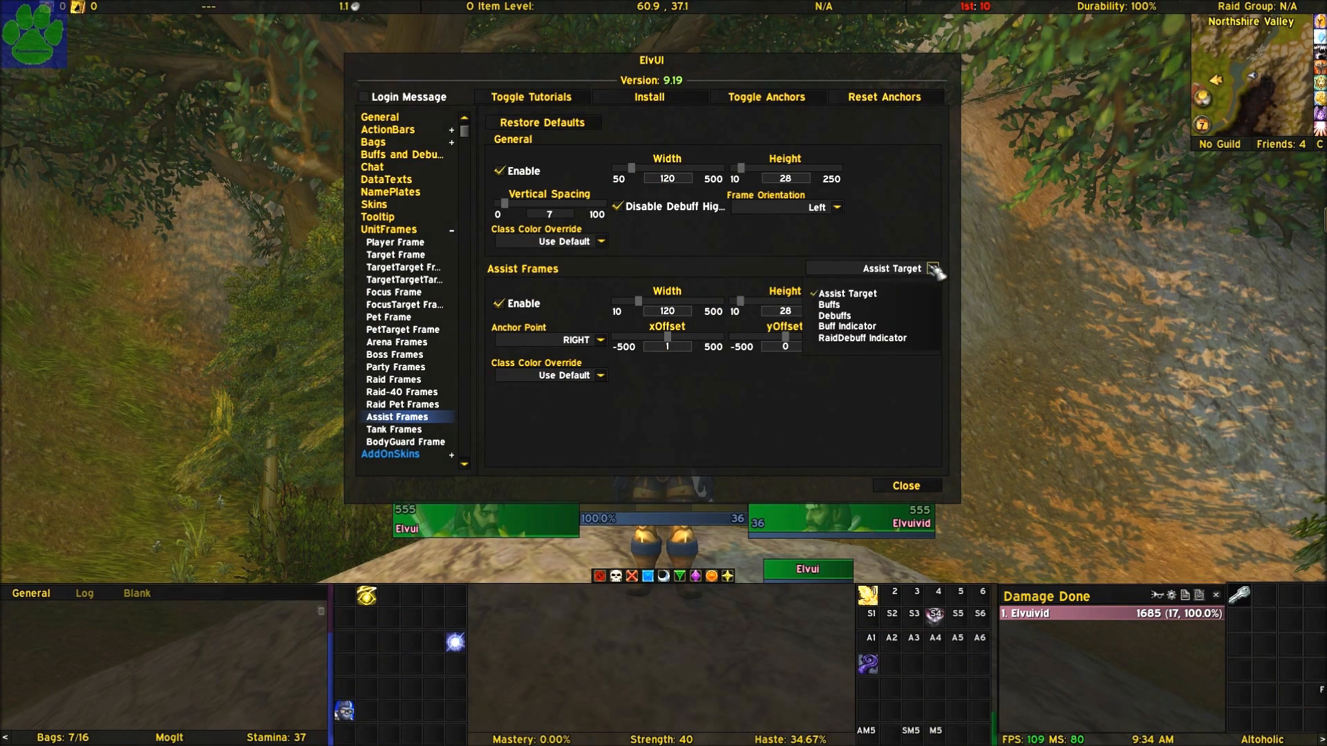
pyautogui.click(878, 306)
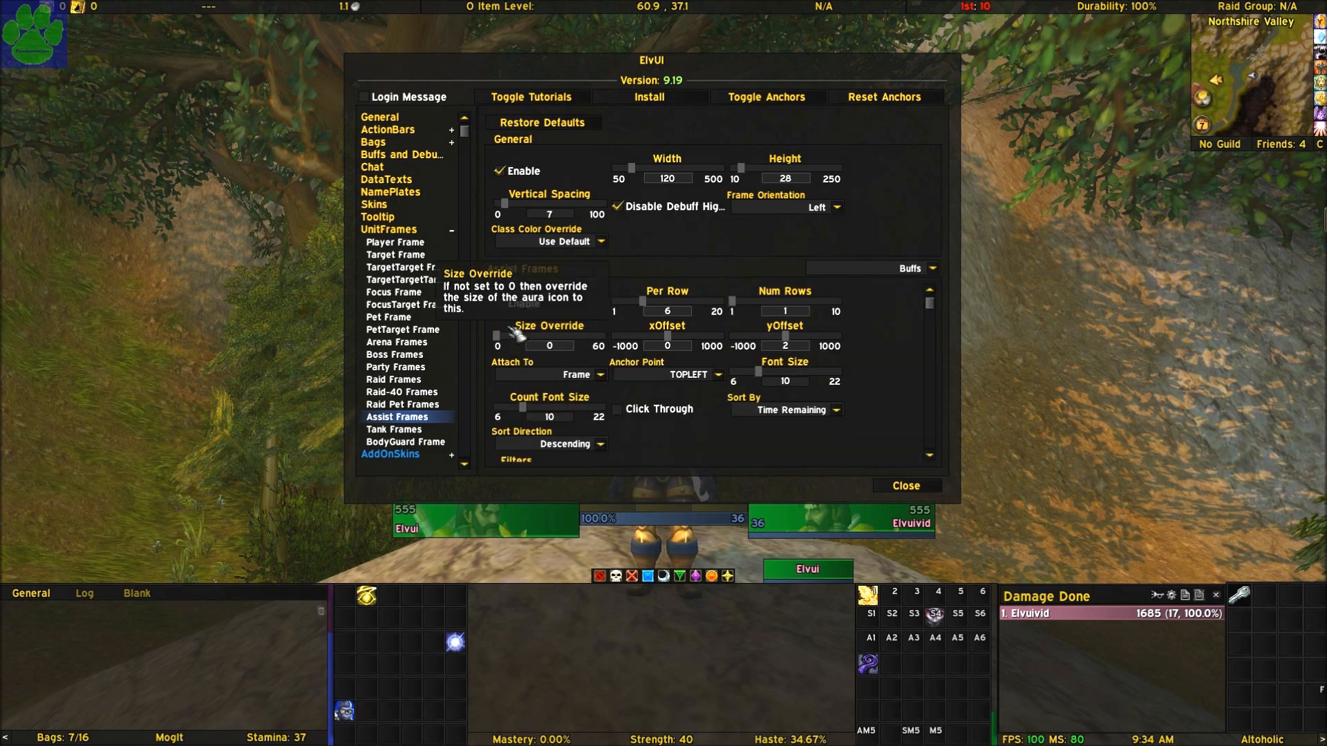
pyautogui.click(933, 269)
pyautogui.click(876, 318)
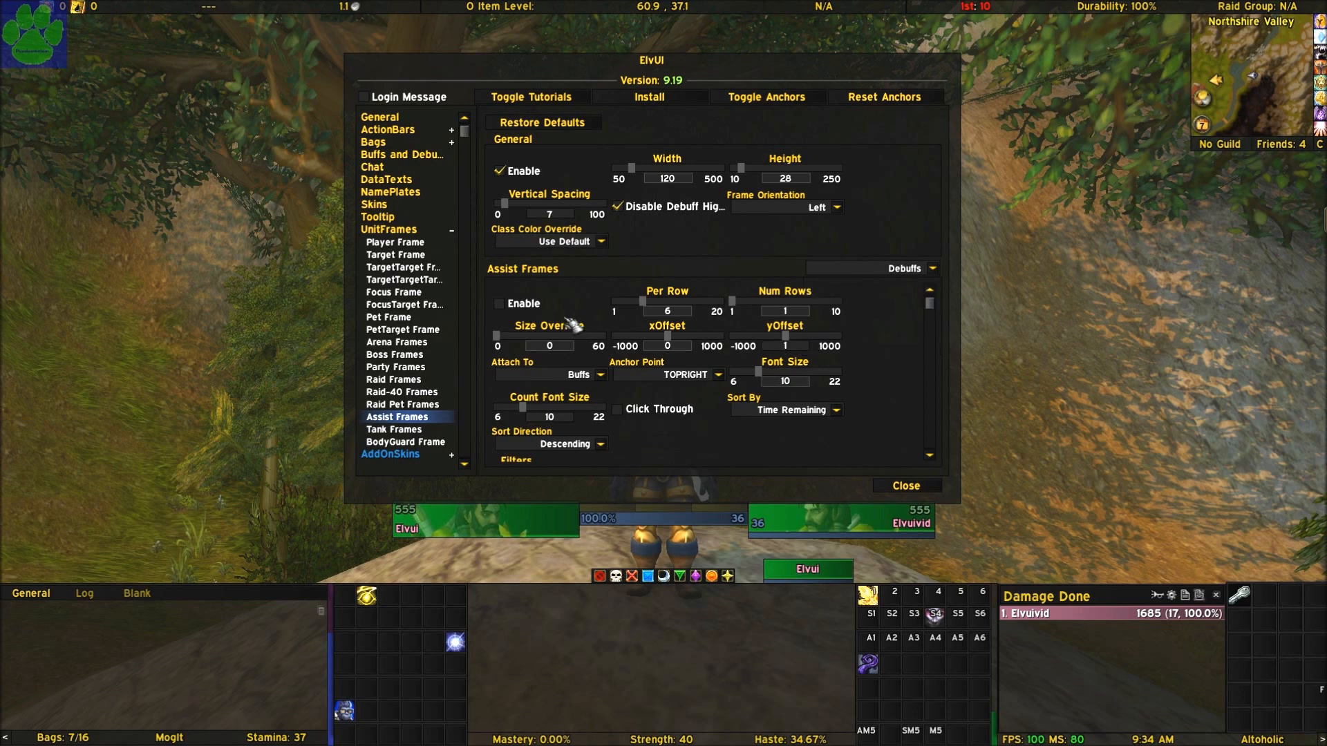
pyautogui.click(930, 276)
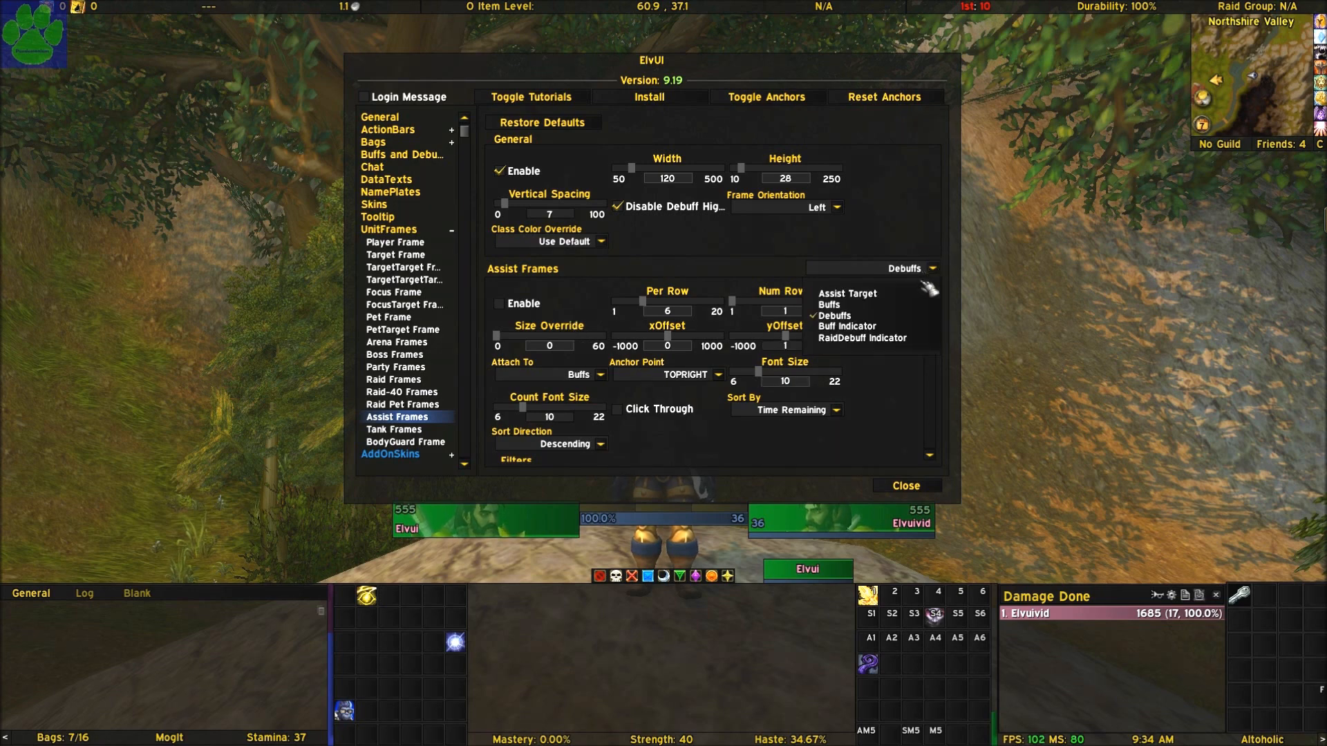
pyautogui.click(882, 327)
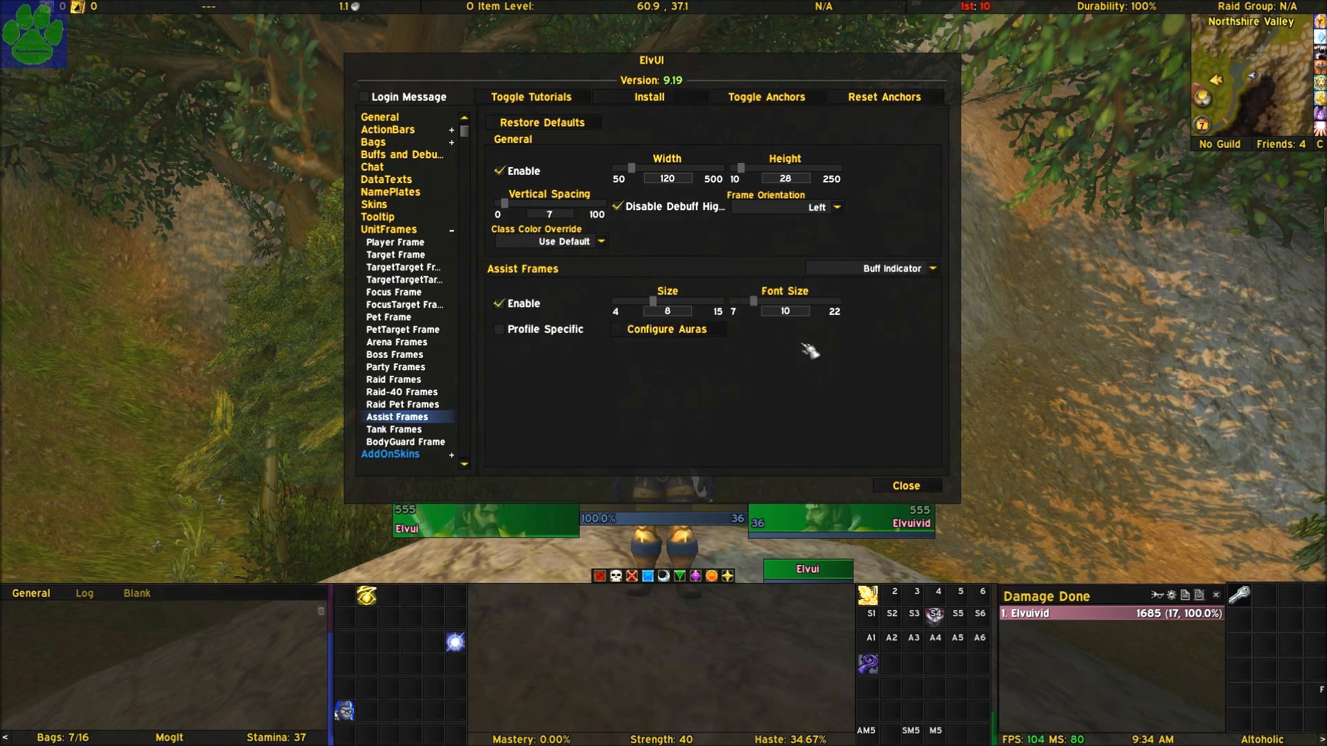
pyautogui.click(698, 331)
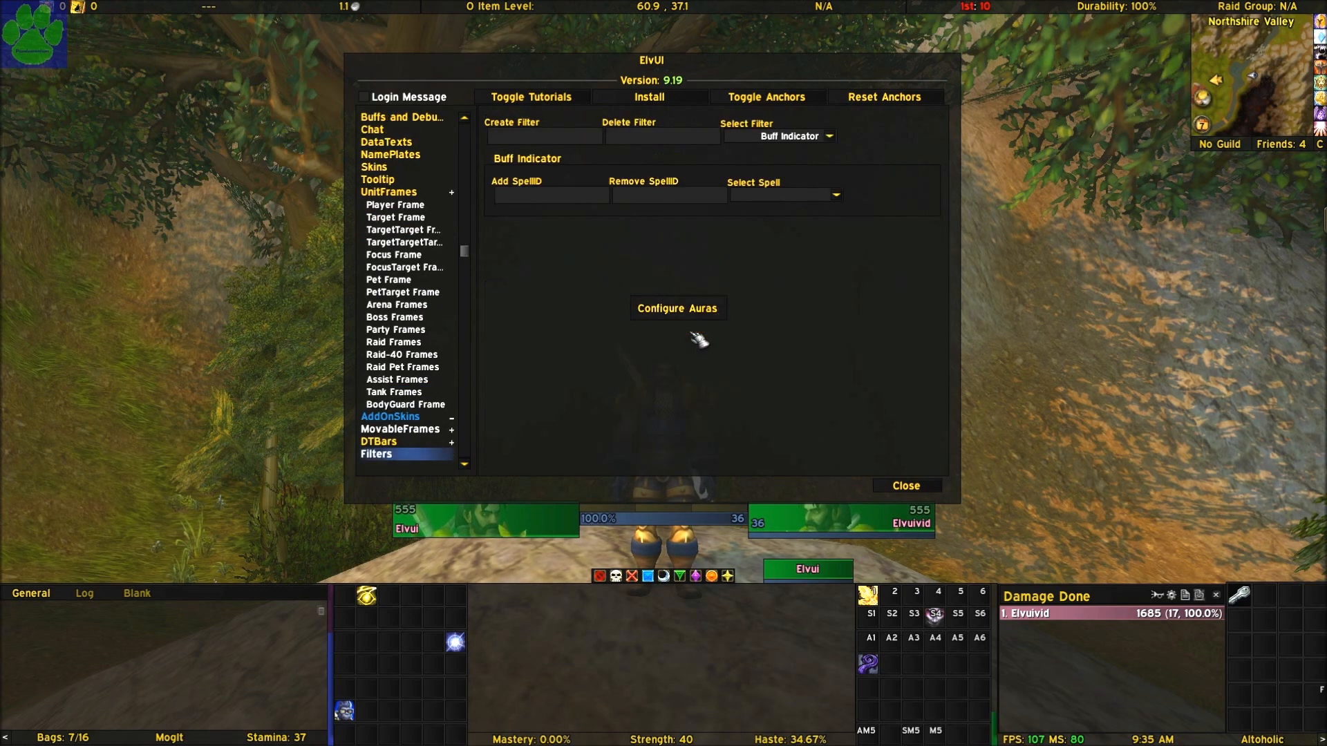
pyautogui.click(397, 380)
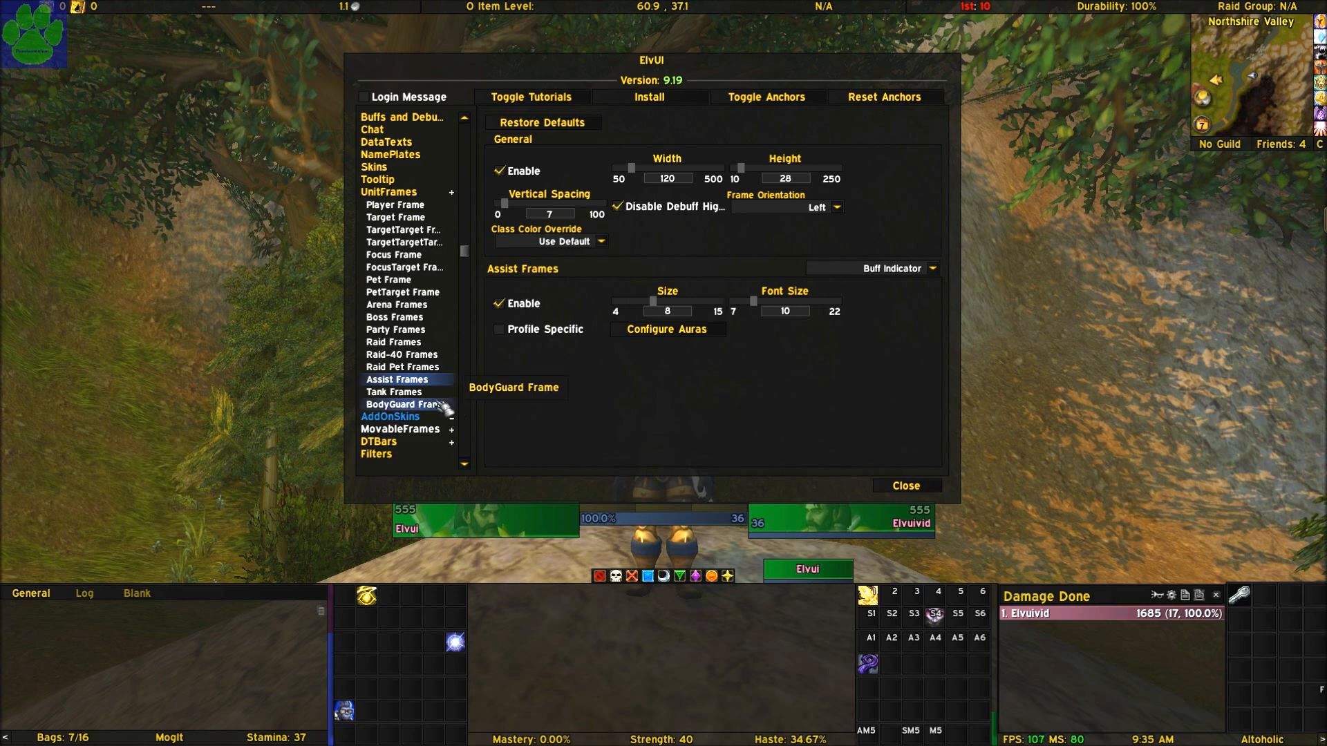
# - Review the tank frames' Tank Target, Buffs, Debuffs, RaidDebuff Indicator and Buff Indicator settings
pyautogui.click(413, 395)
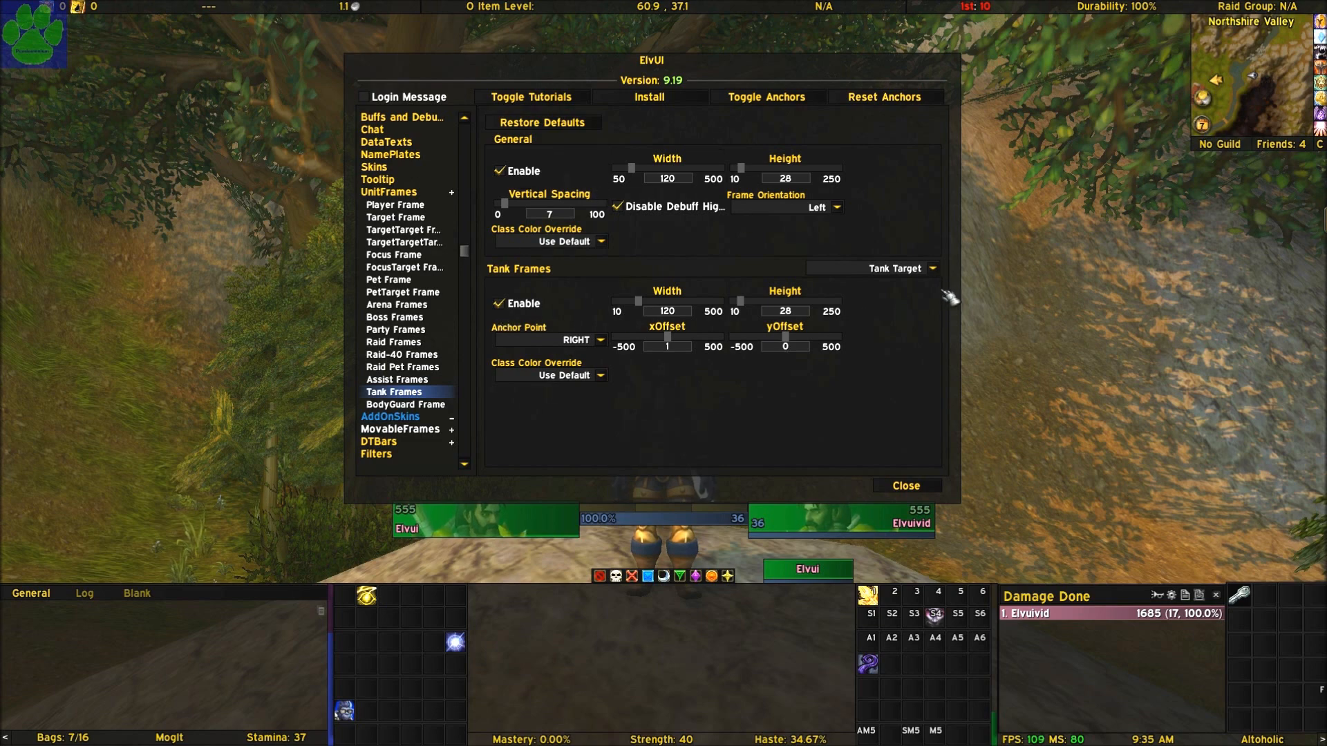
pyautogui.click(933, 269)
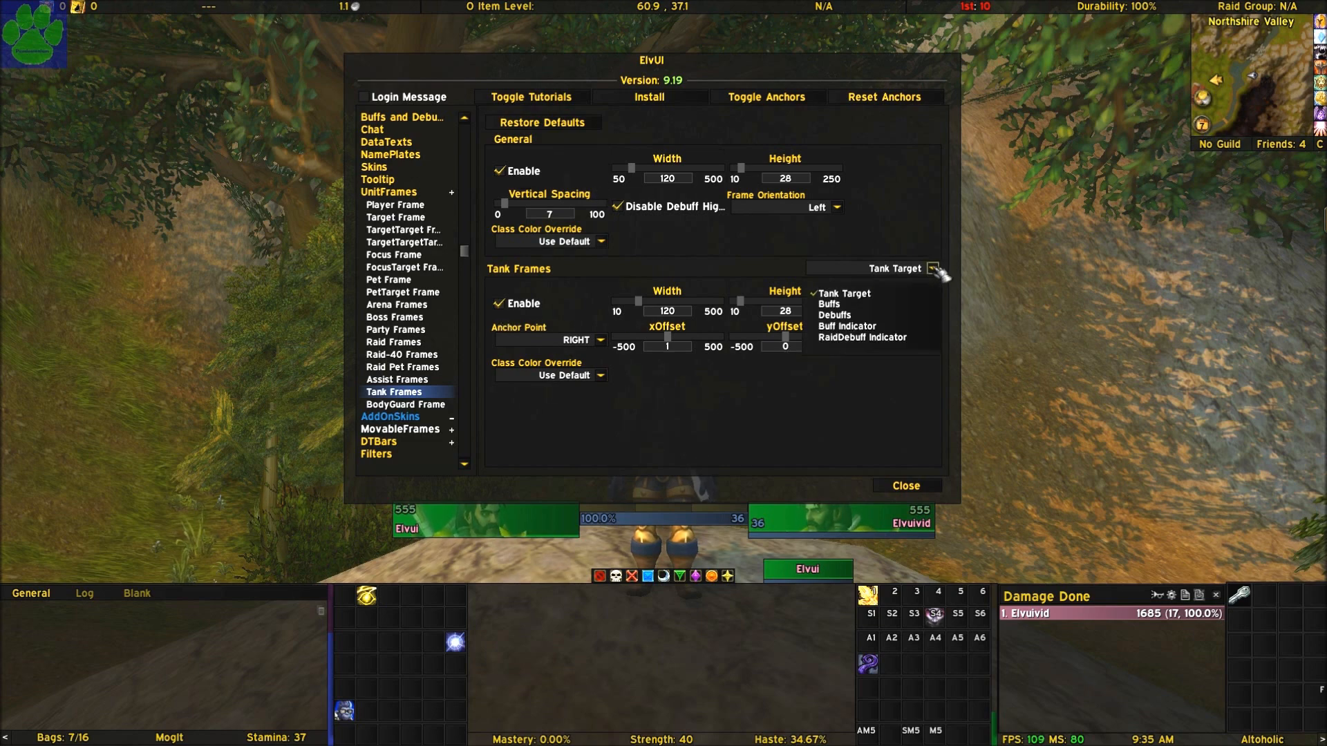
pyautogui.click(889, 311)
pyautogui.click(933, 269)
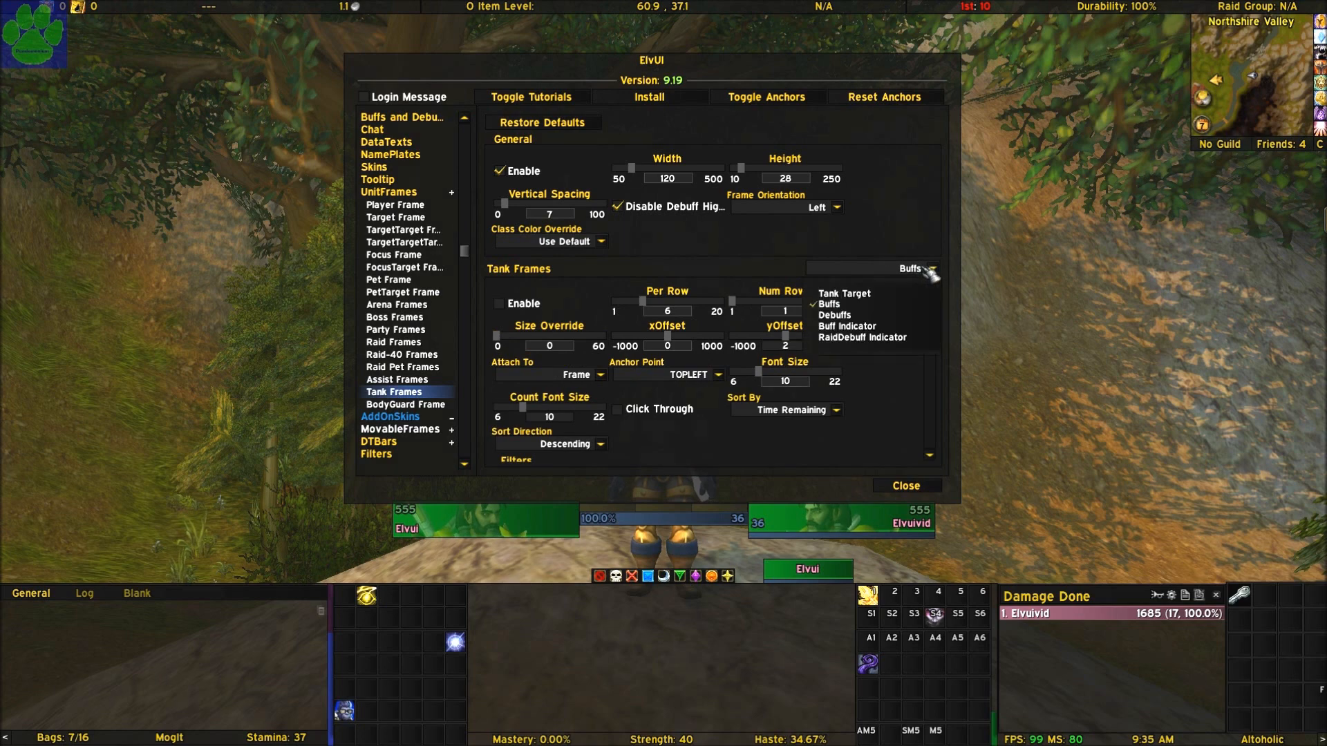
pyautogui.click(885, 316)
pyautogui.click(933, 269)
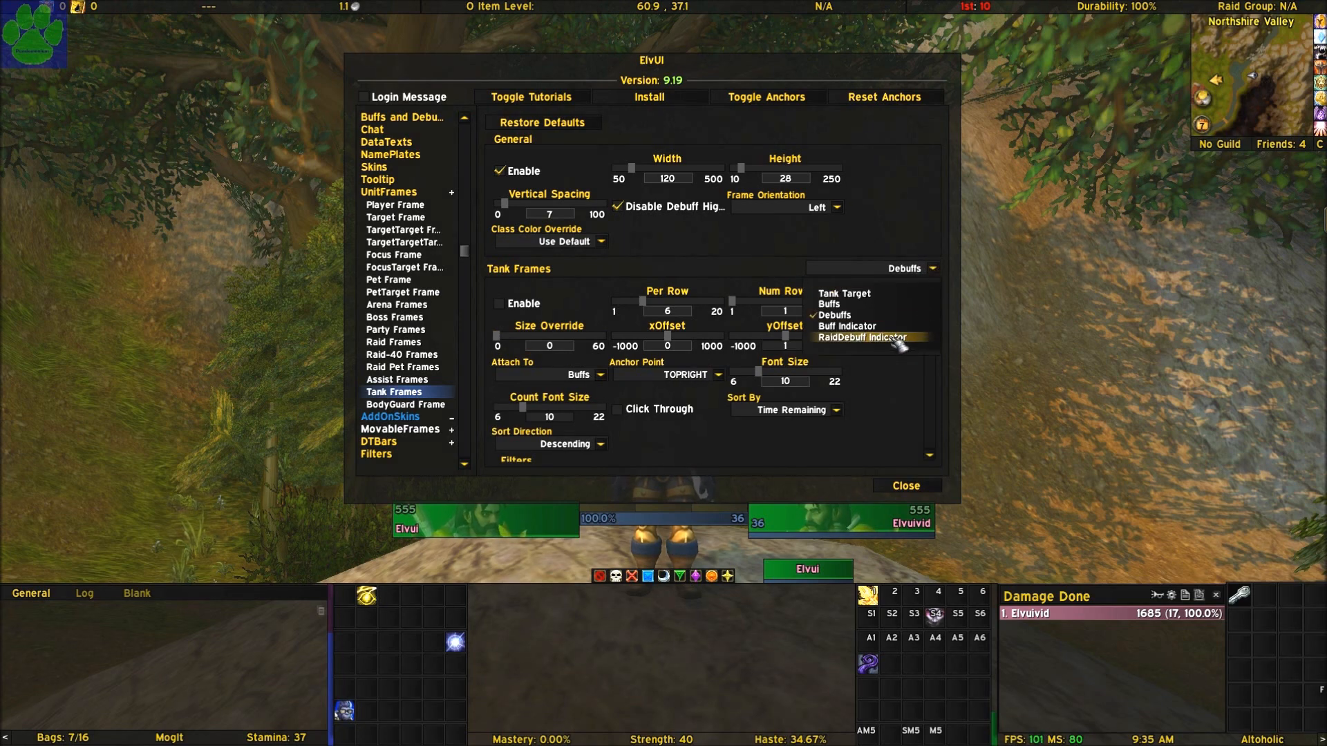
pyautogui.click(897, 338)
pyautogui.click(933, 269)
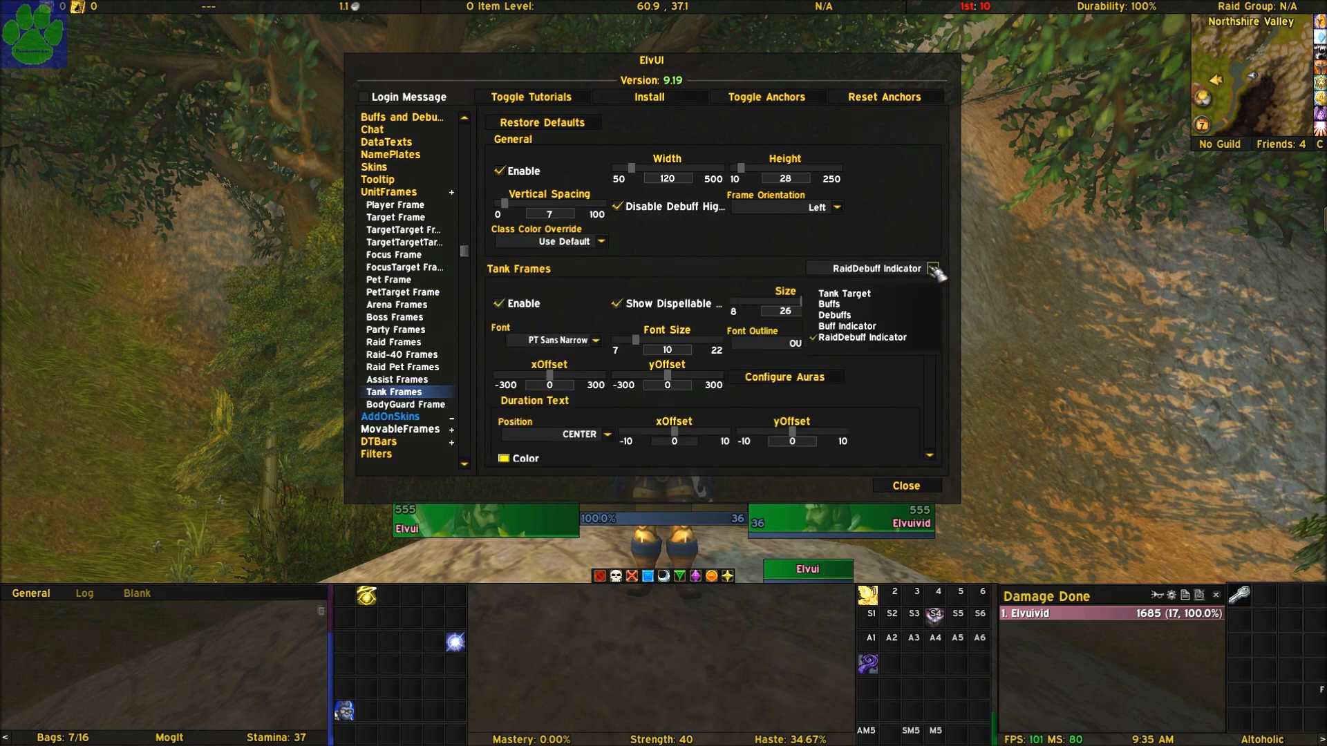
pyautogui.click(885, 329)
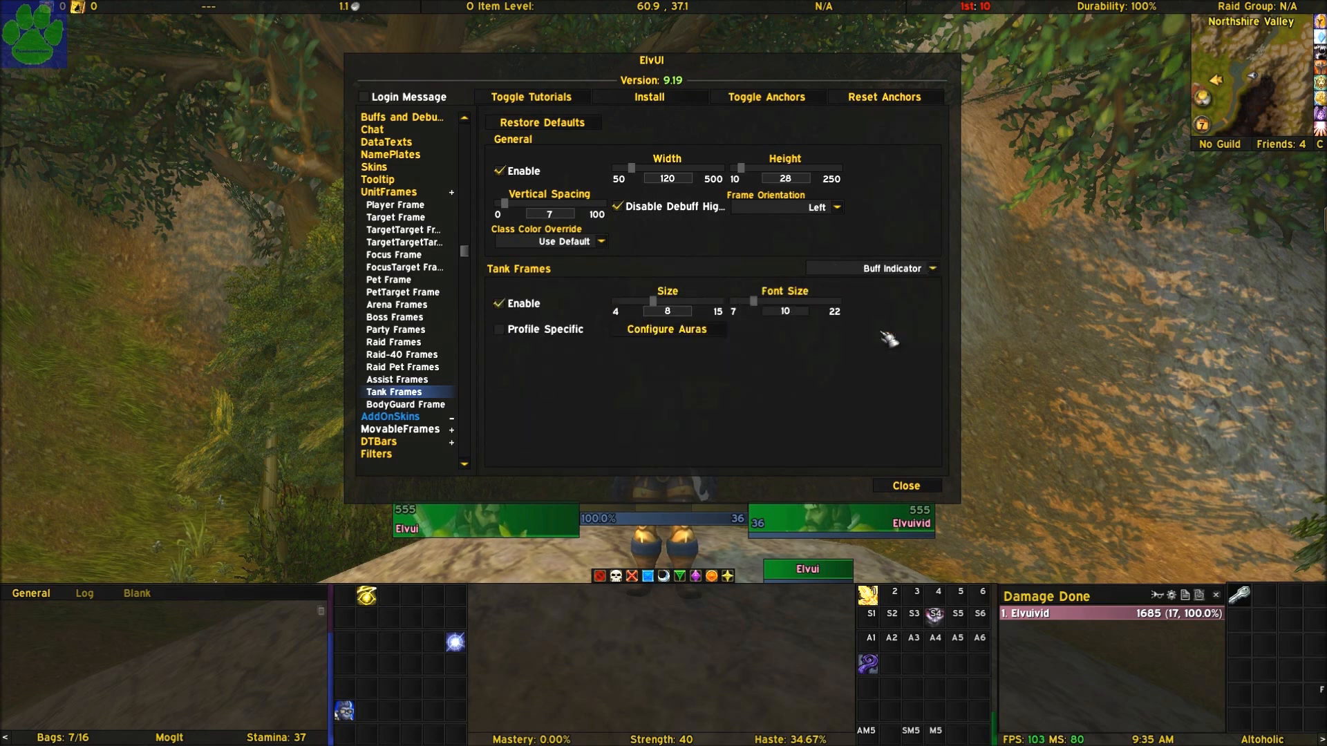
# - Set the font of the tank frames' RaidDebuff Indicator to Expressway
pyautogui.click(933, 269)
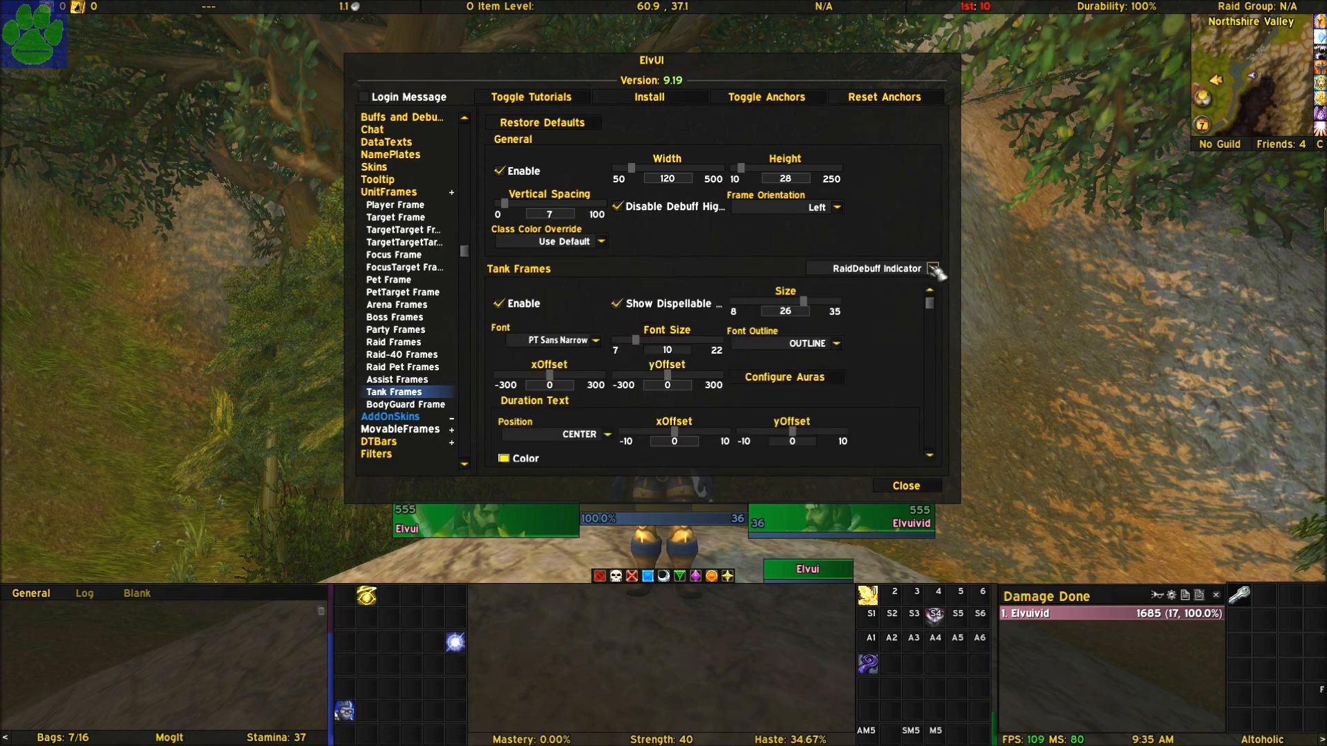
pyautogui.click(595, 341)
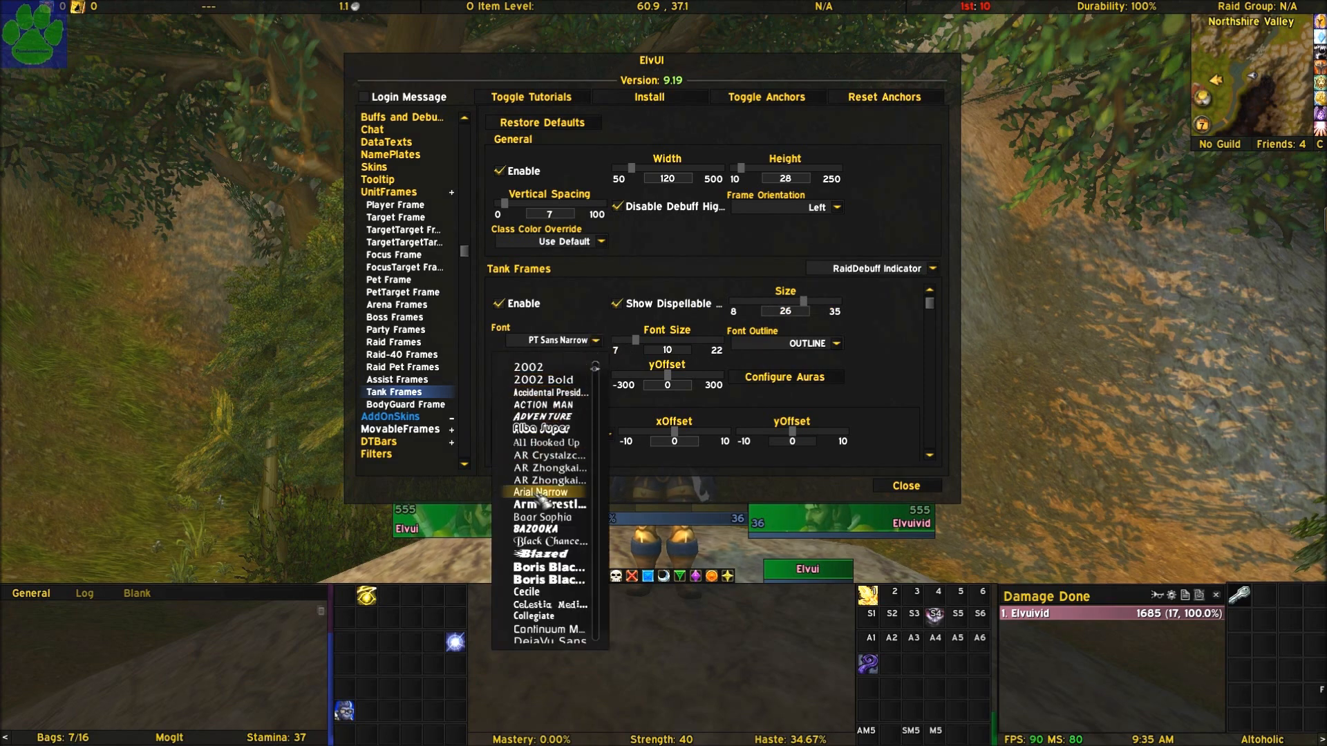
pyautogui.scroll(-10, 539, 499)
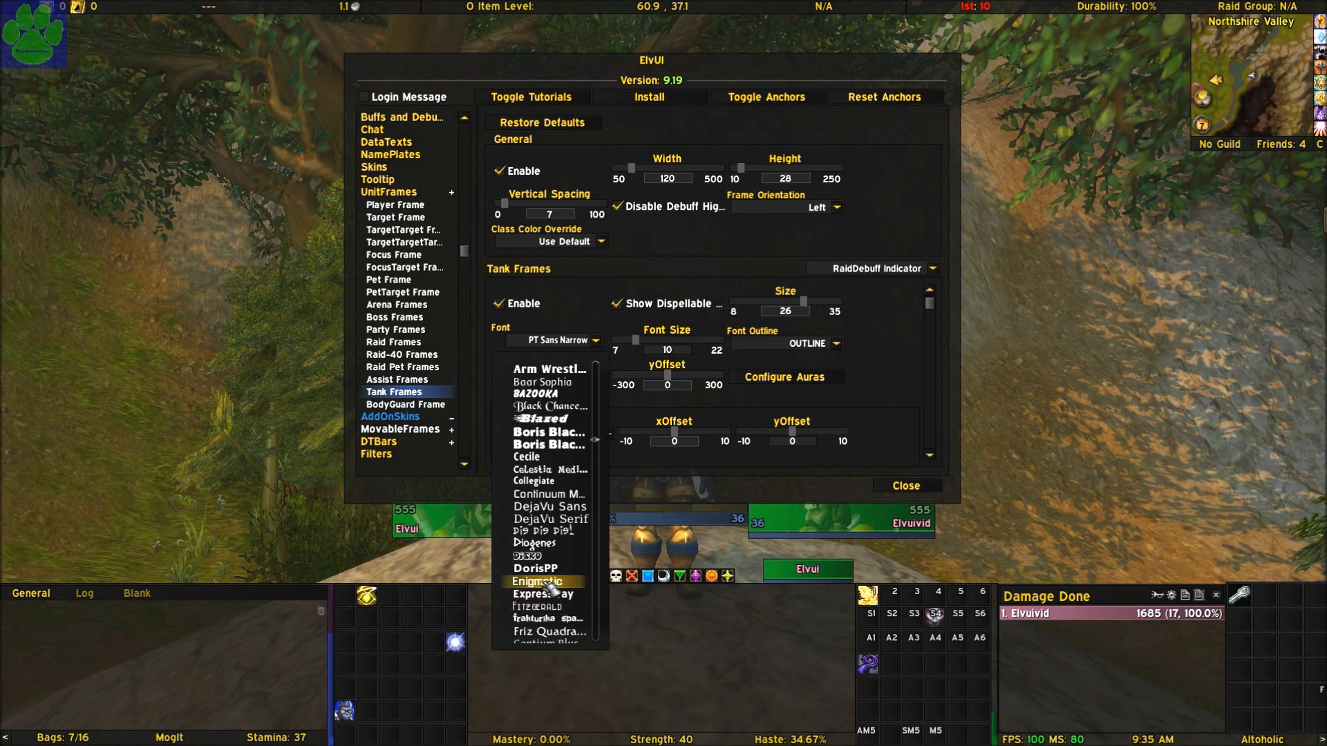
pyautogui.click(547, 593)
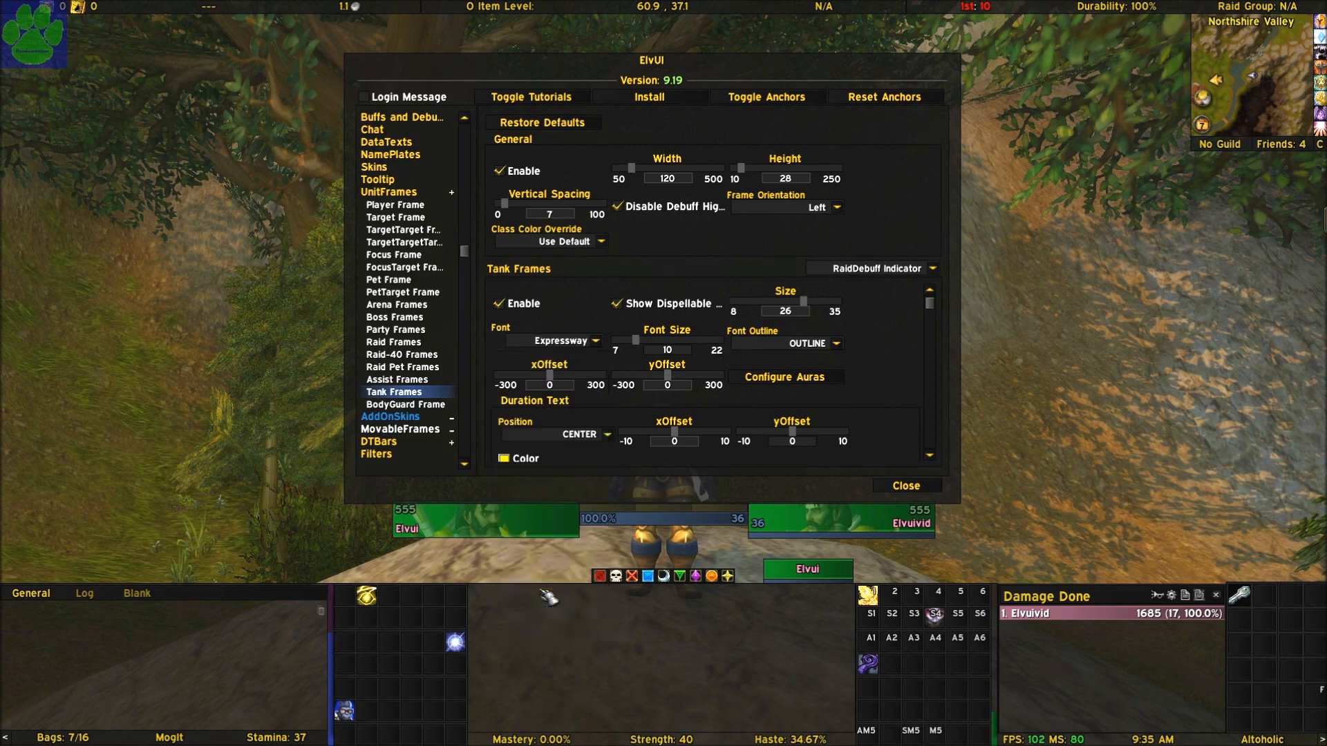
# - Recheck the tank frames' Buff Indicator settings and go back to their Tank Target settings
pyautogui.click(933, 268)
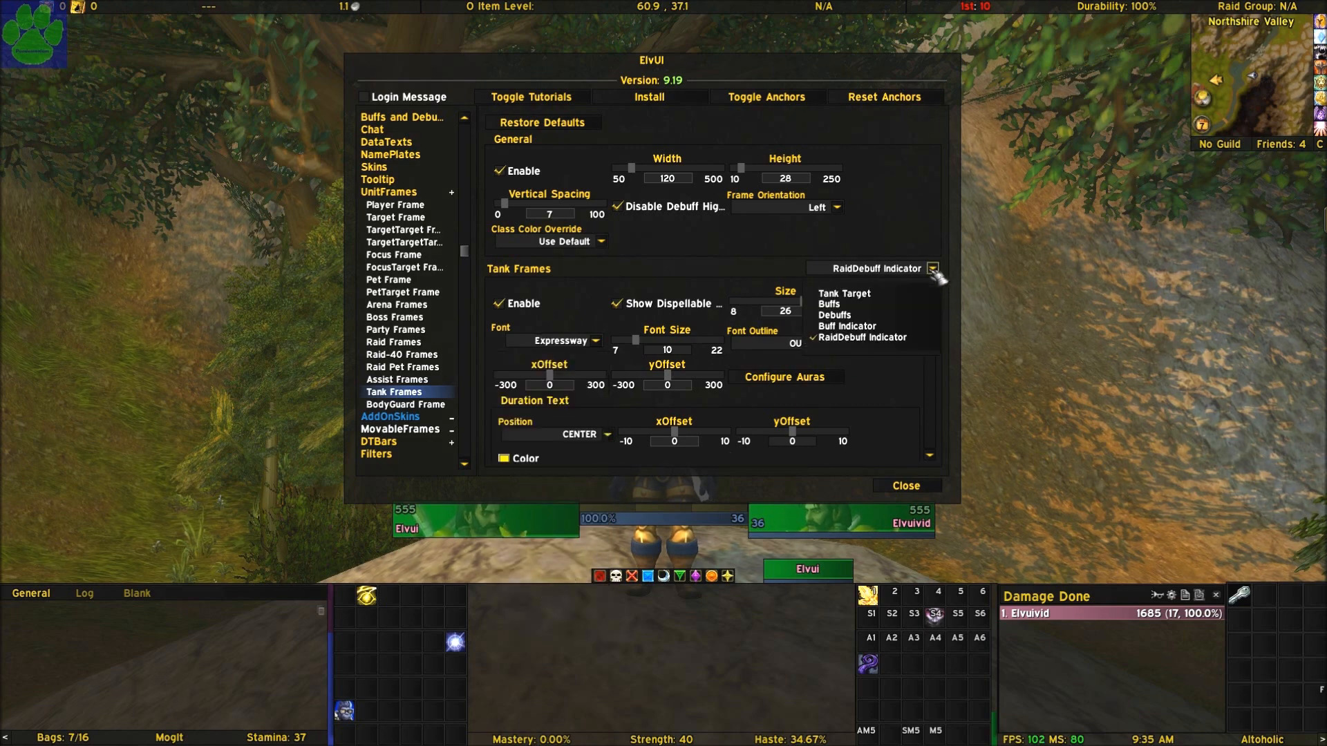
pyautogui.click(895, 319)
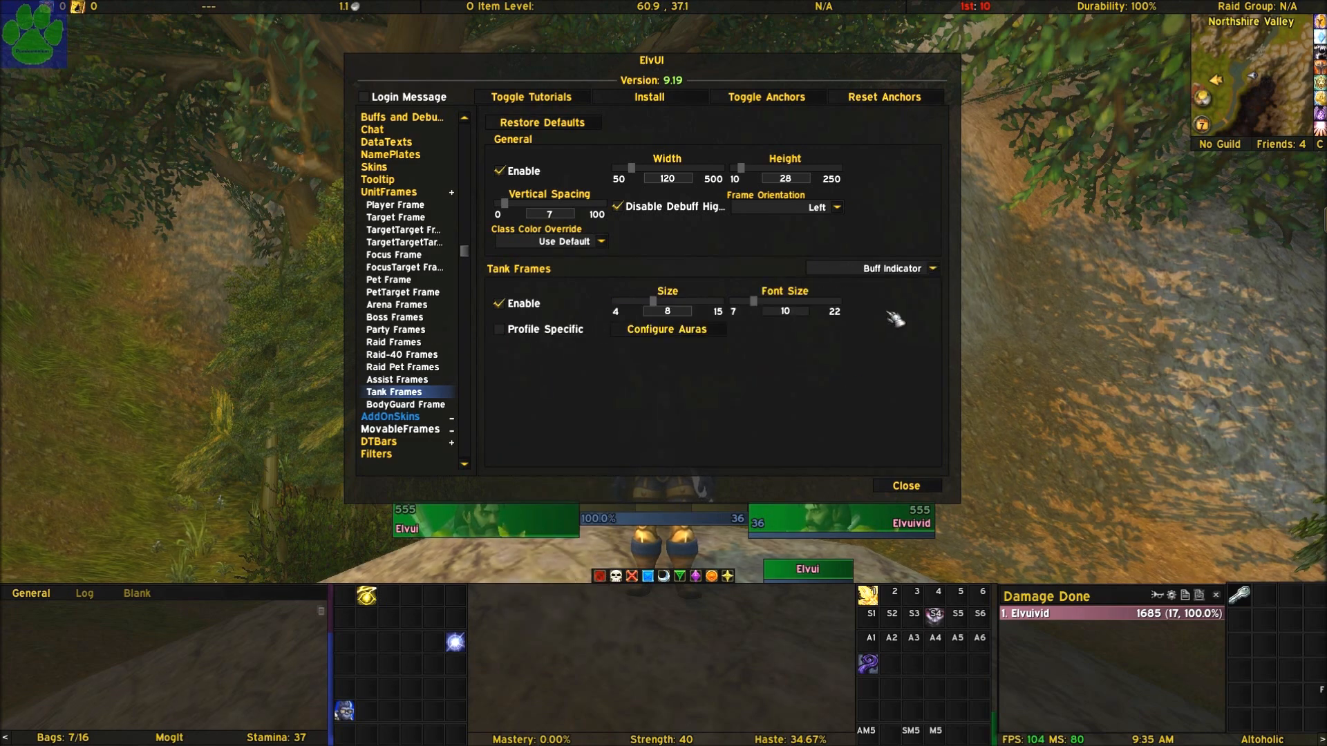
pyautogui.click(932, 269)
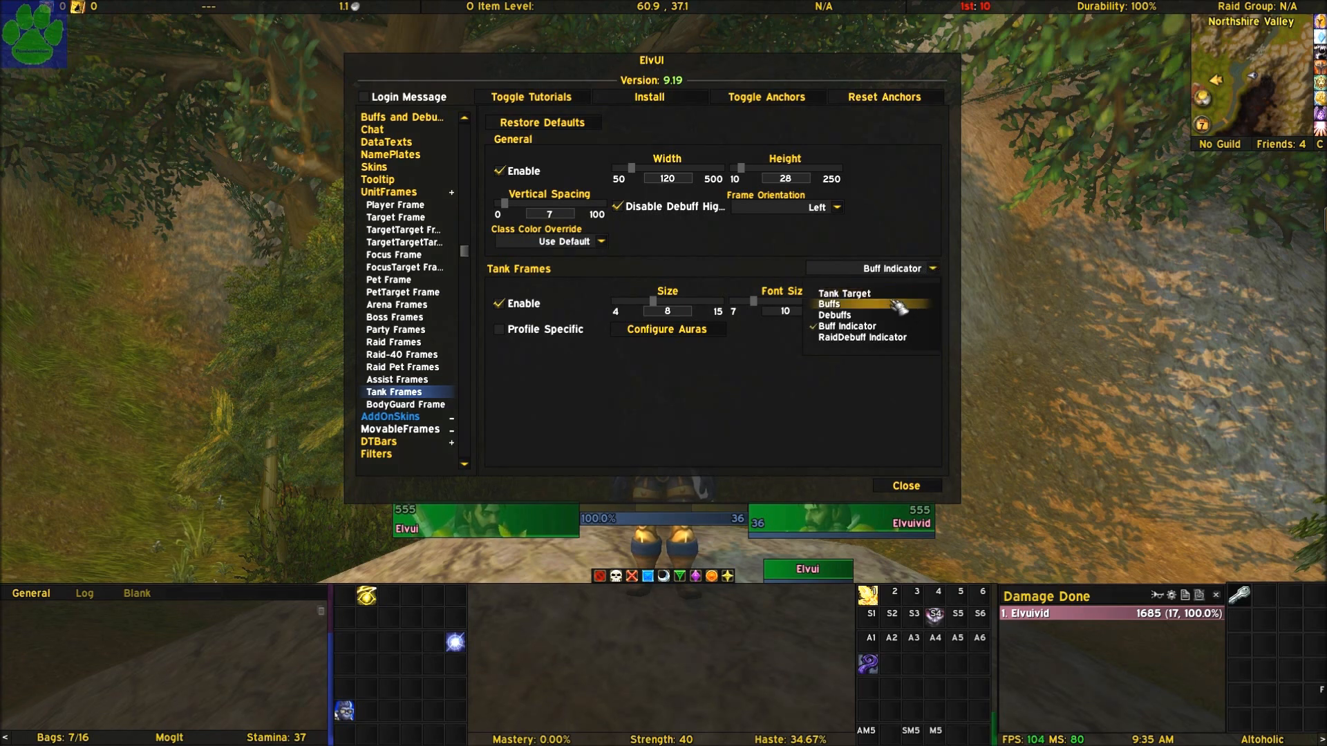
pyautogui.click(892, 296)
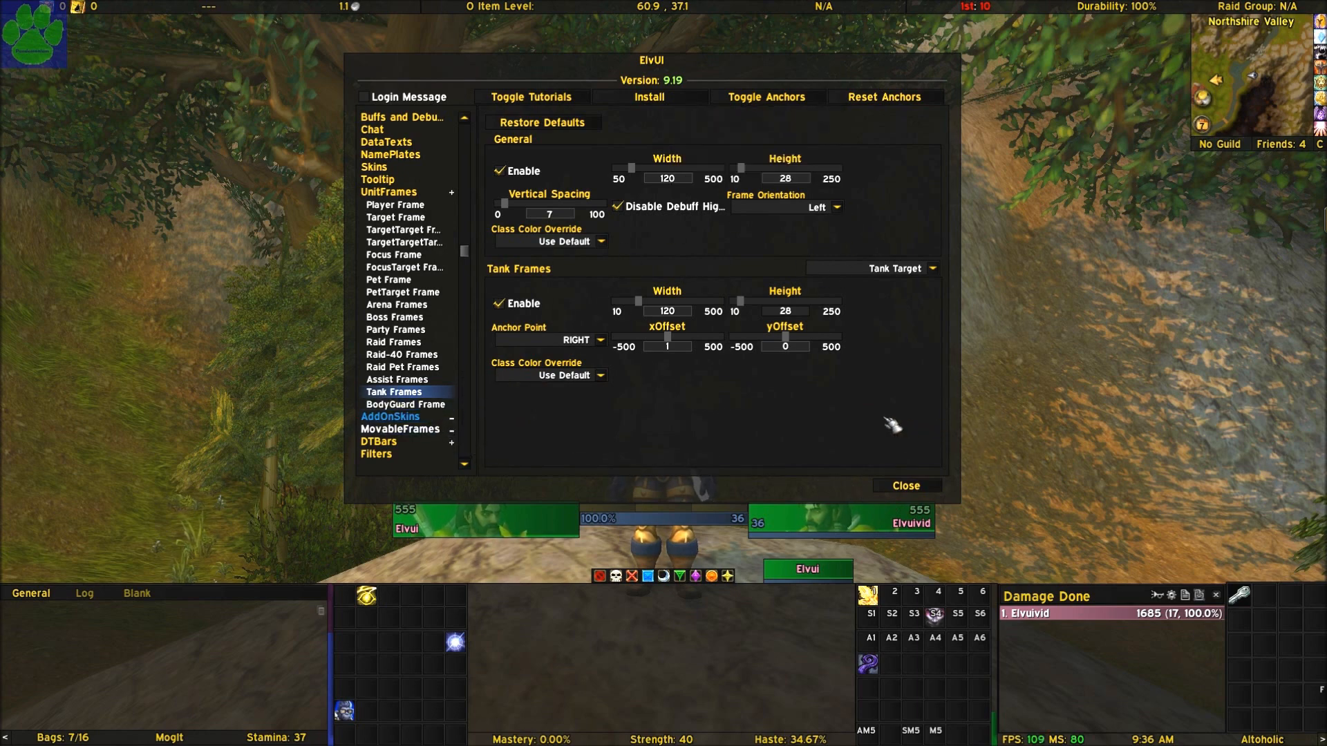
# - Open the BodyGuard Frame settings, unlock the anchors to nudge its mover right and up beside the Player Frame, and lock them again
pyautogui.click(406, 404)
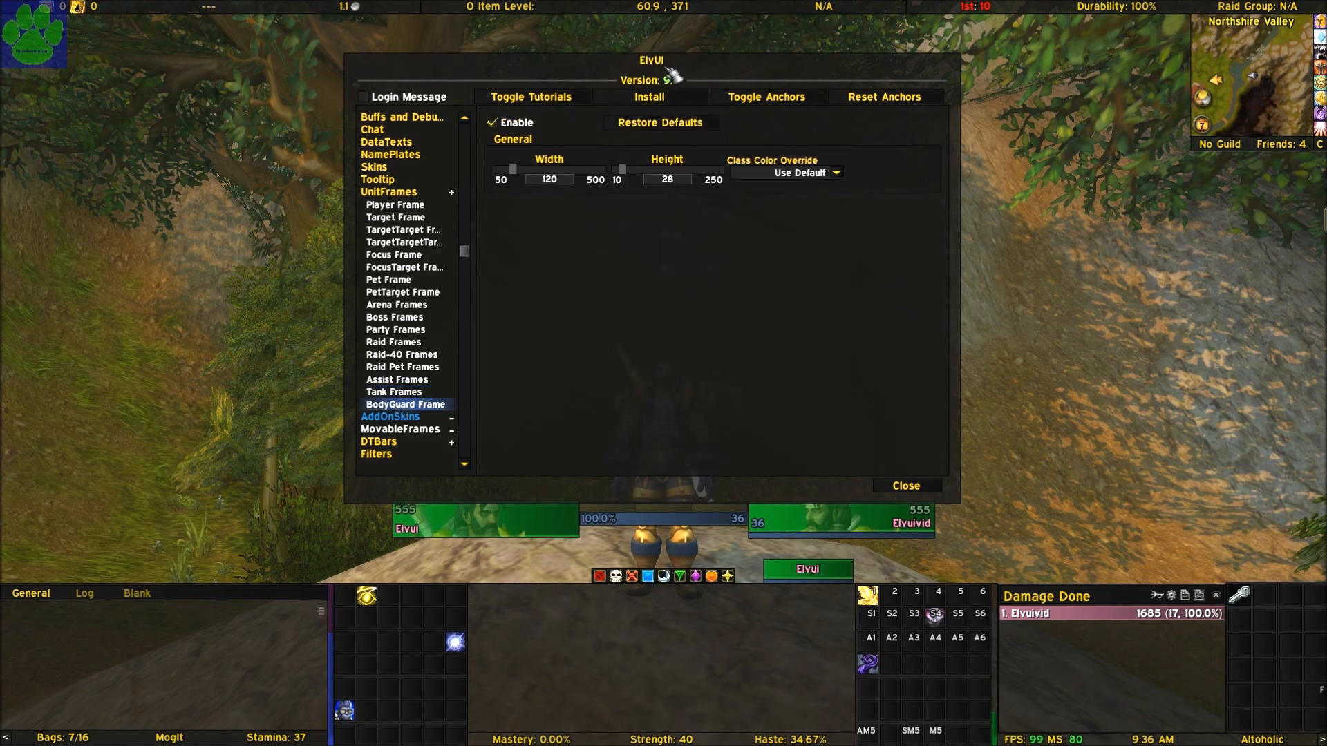
pyautogui.moveTo(664, 71); pyautogui.dragTo(926, 44)
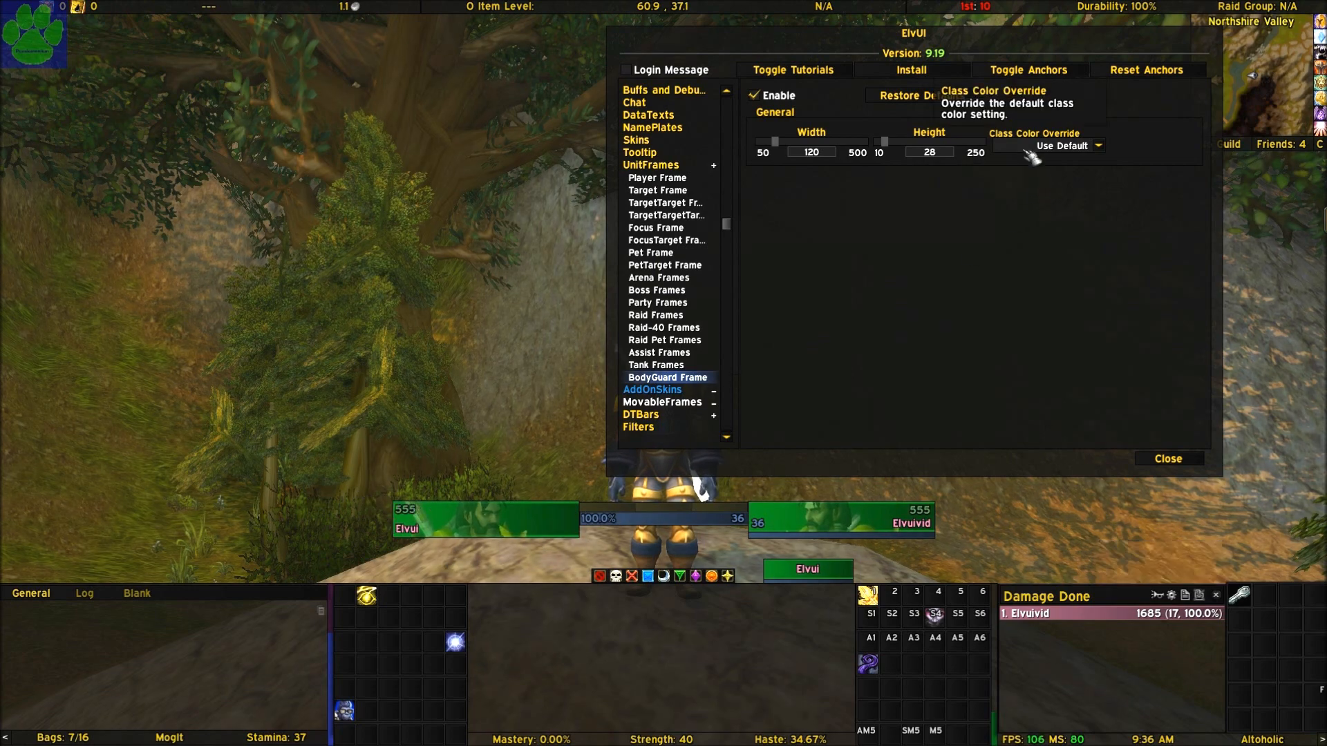
pyautogui.click(1027, 72)
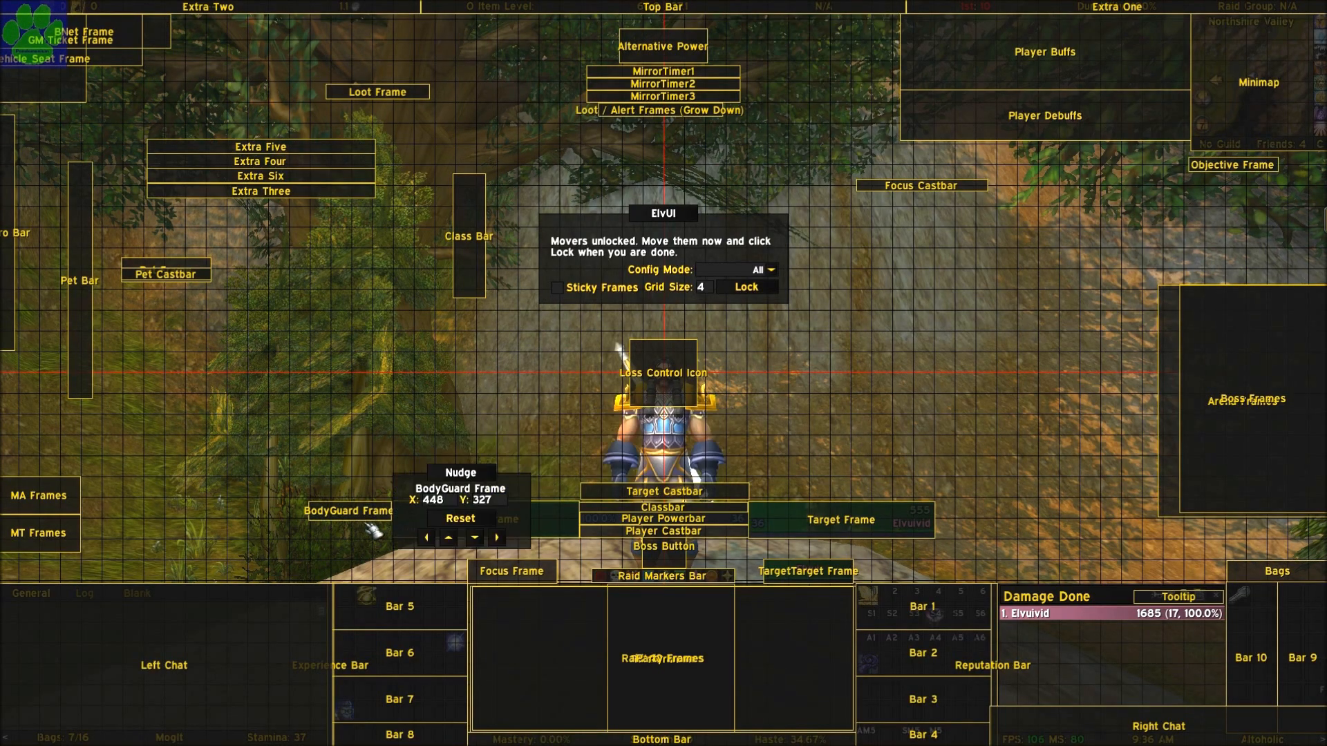
pyautogui.click(497, 538)
pyautogui.click(450, 538)
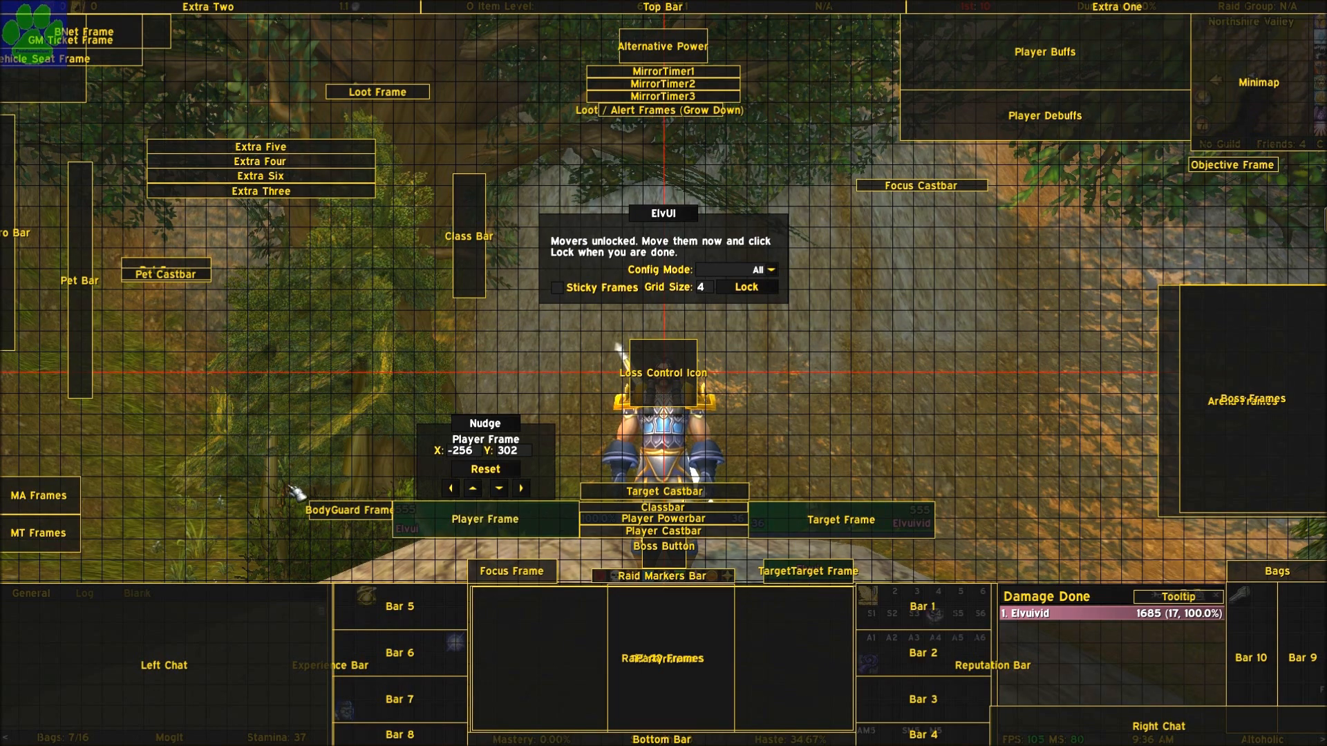
pyautogui.click(749, 288)
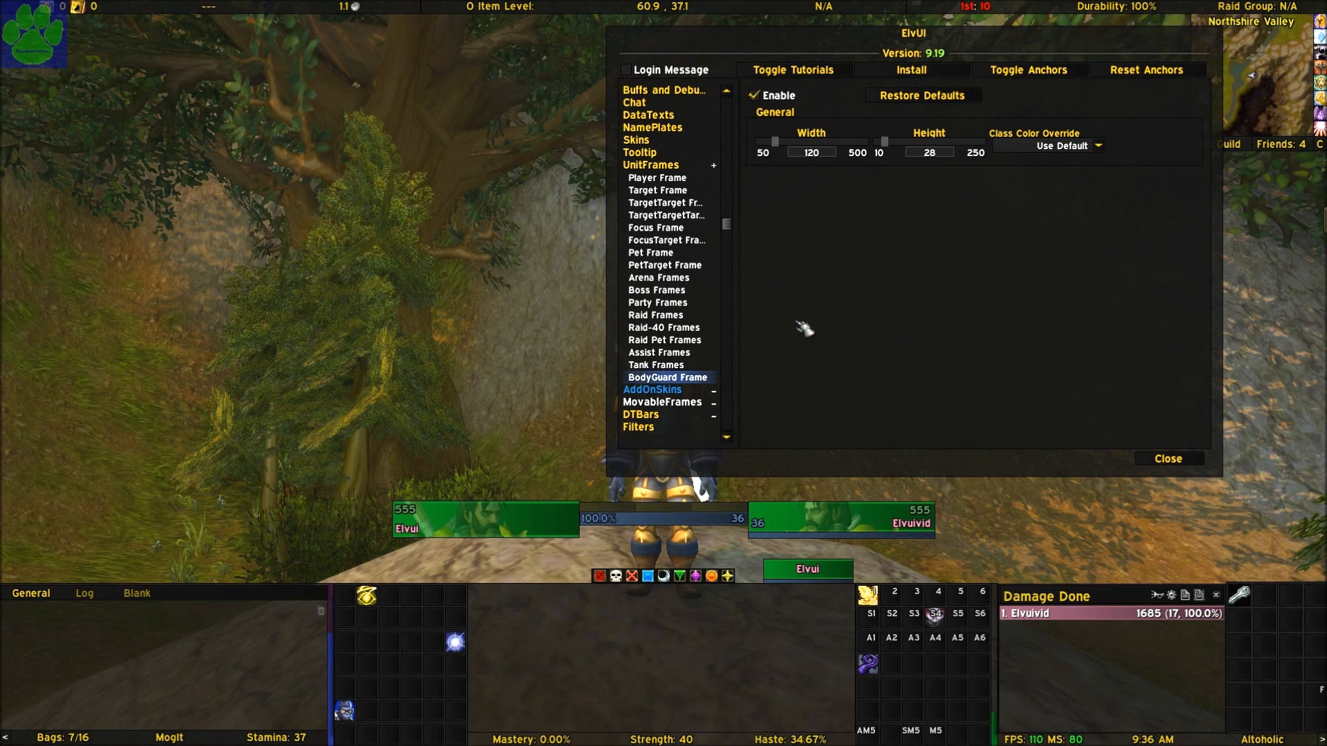
# - Try Force On and Force Off for the BodyGuard Frame's Class Color Override and return it to Use Default
pyautogui.click(1099, 146)
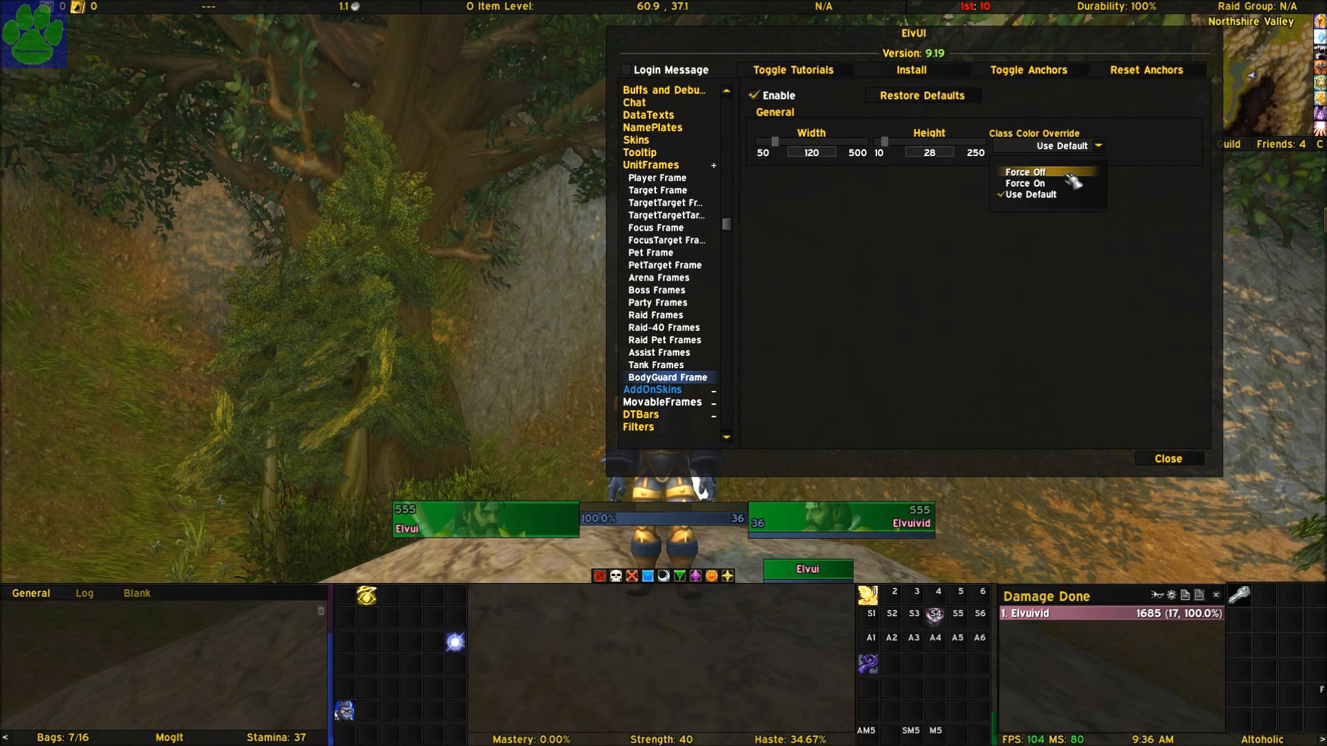
pyautogui.click(1099, 145)
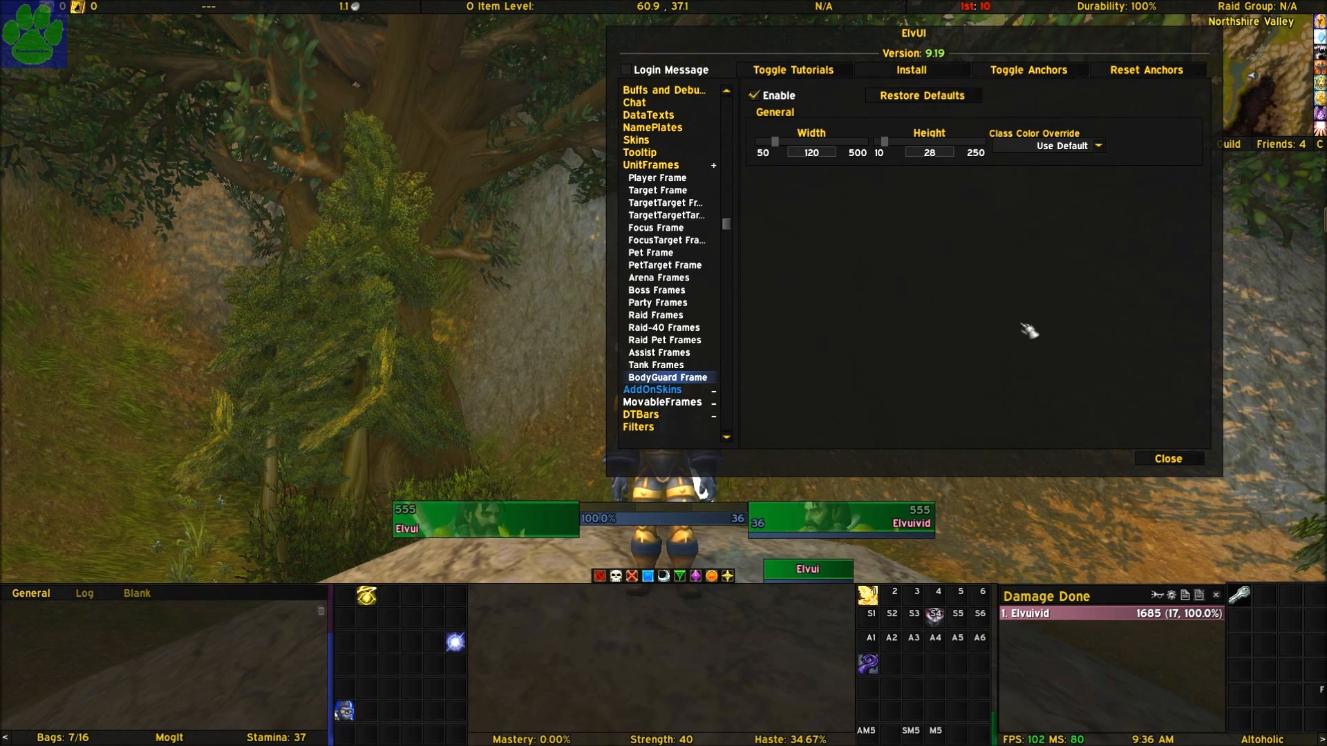
pyautogui.click(1099, 146)
pyautogui.click(1037, 184)
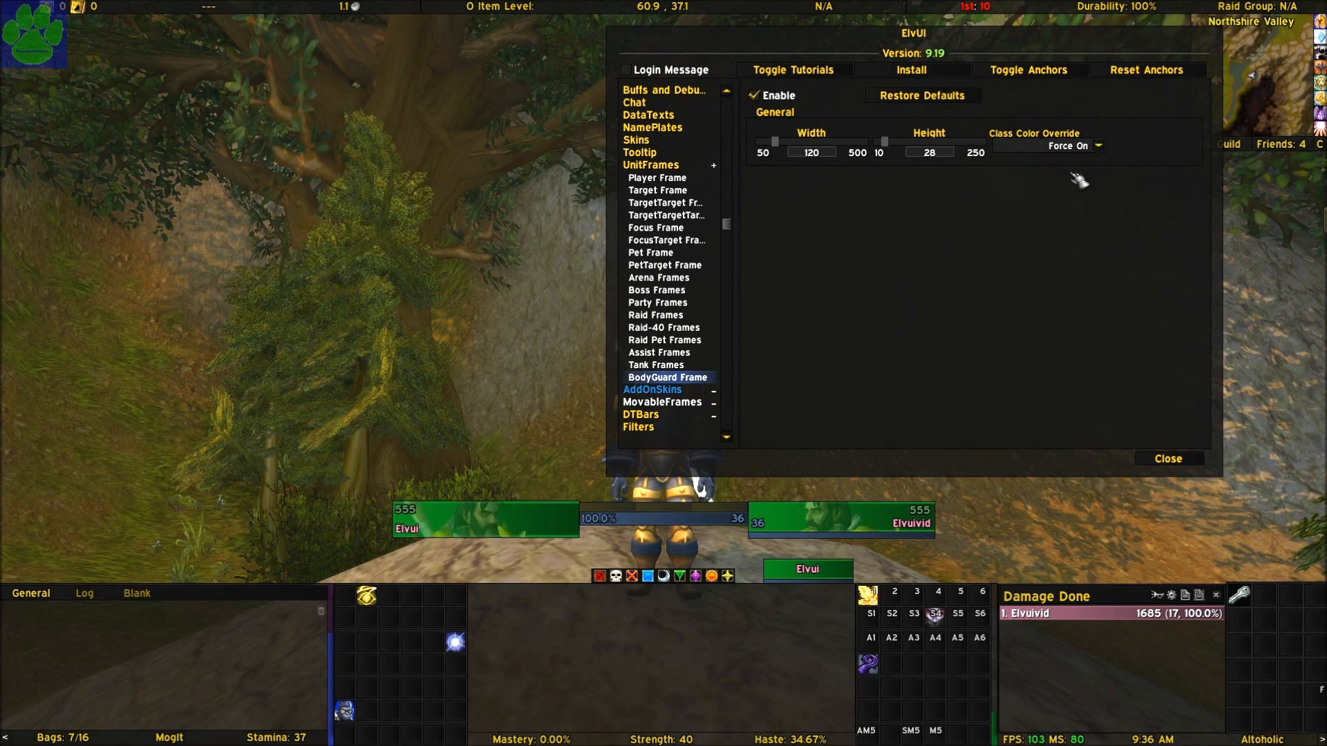
pyautogui.click(1099, 146)
pyautogui.click(1082, 170)
pyautogui.click(1099, 146)
pyautogui.click(1050, 198)
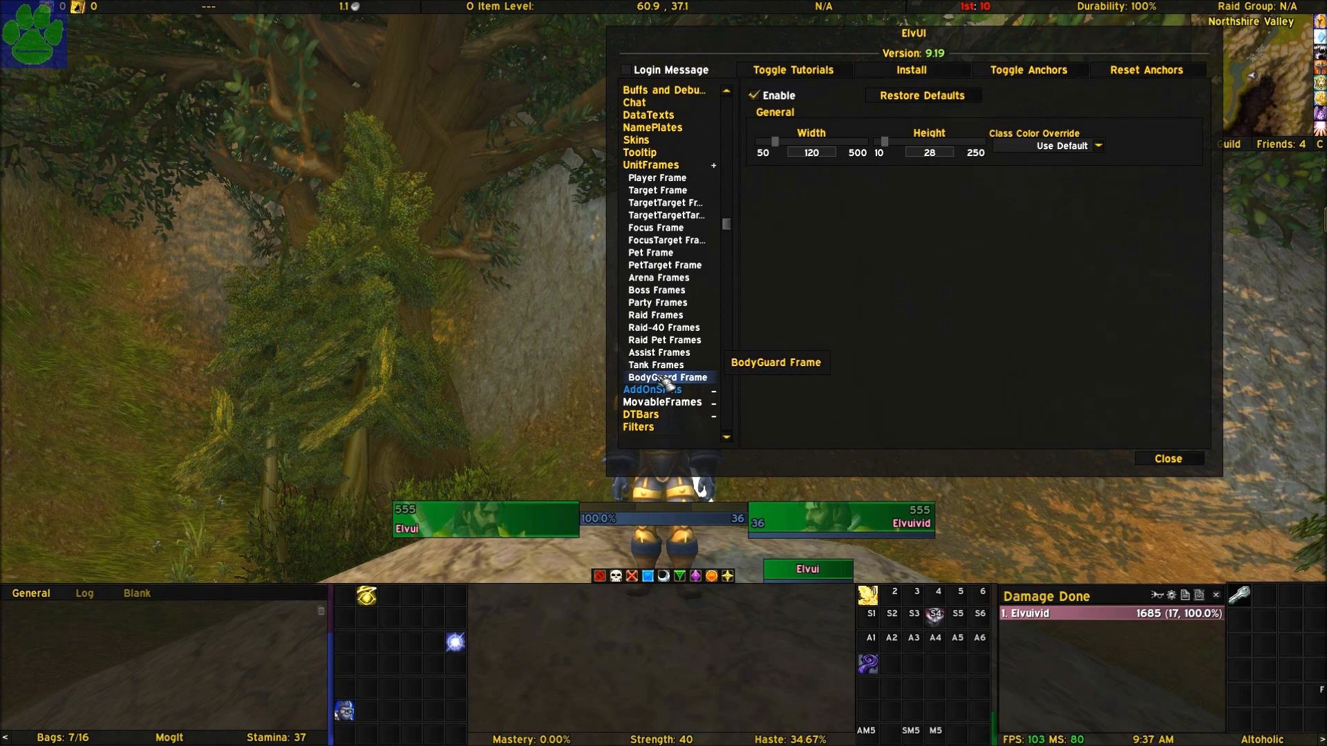
# - View the Pet Frame settings for comparison and close the configuration window
pyautogui.click(684, 255)
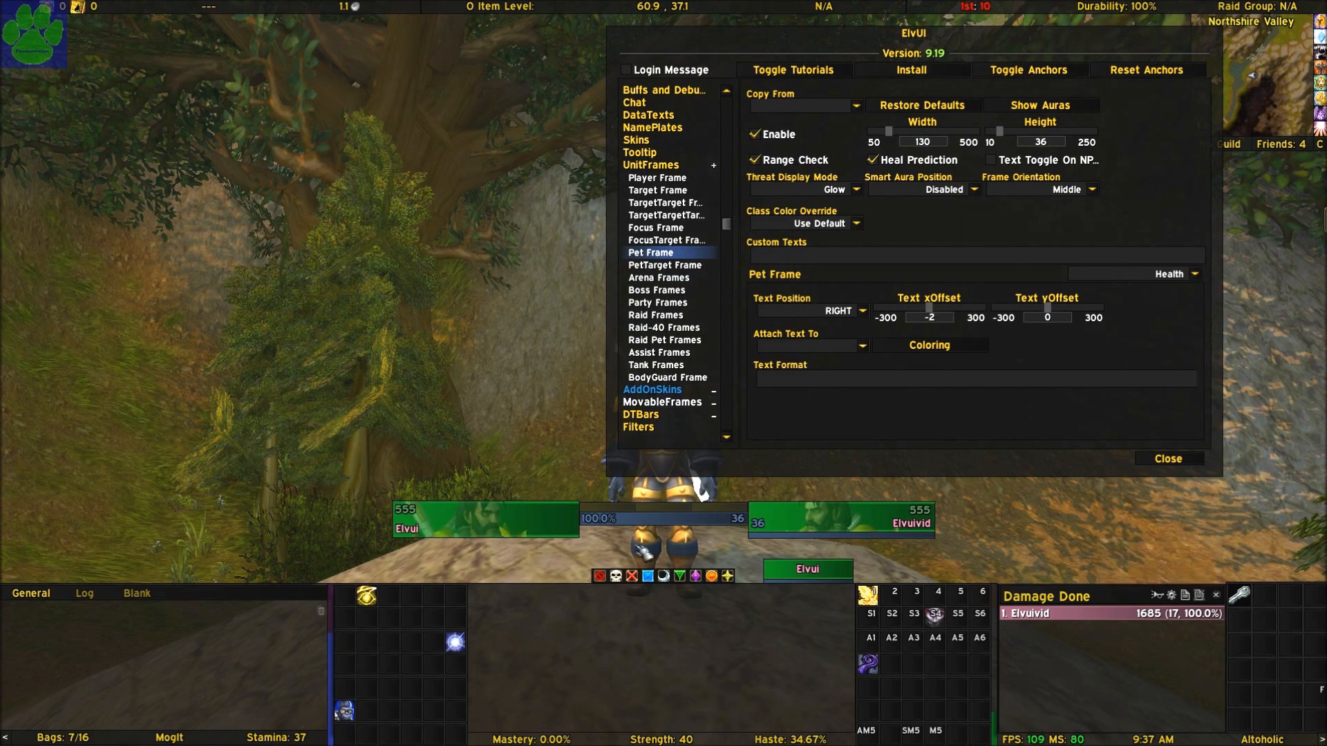
pyautogui.click(1159, 463)
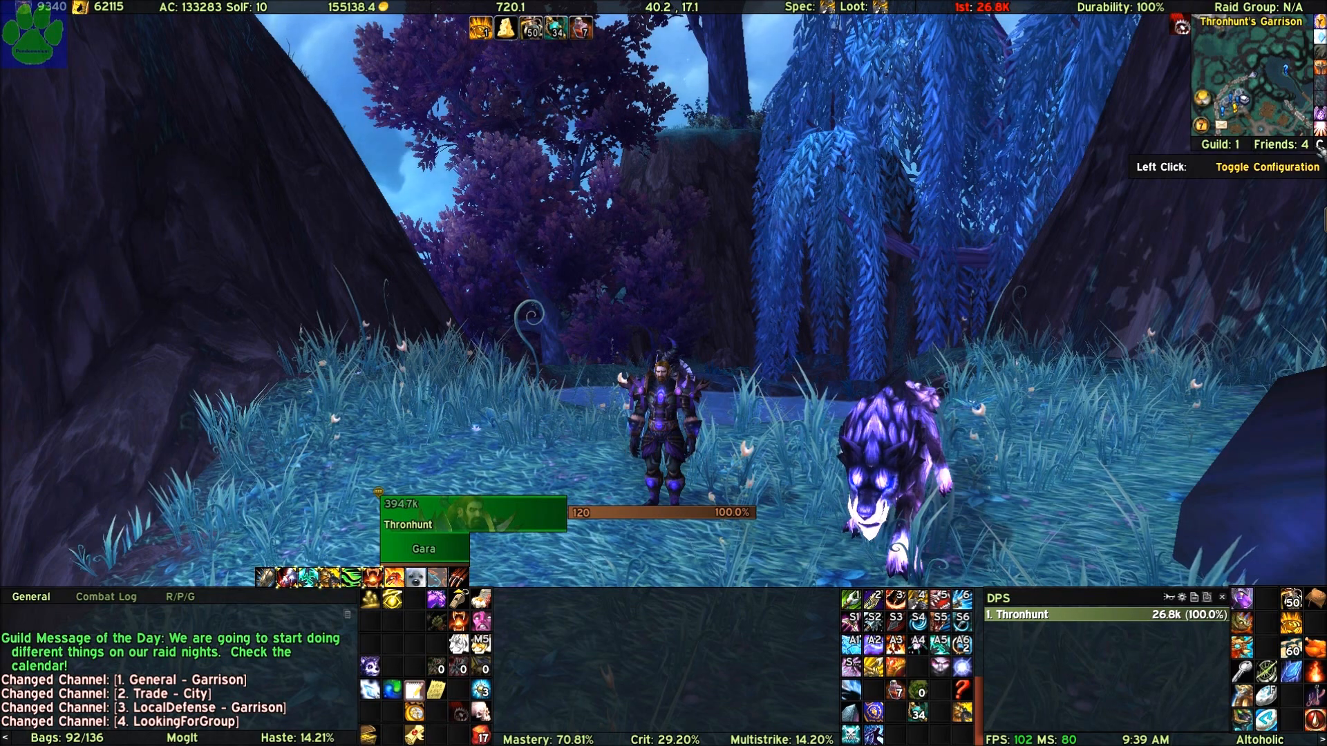
# - Reopen the ElvUI configuration, move its window up clear of the unit frames, and show the Pet Frame settings
pyautogui.click(1320, 147)
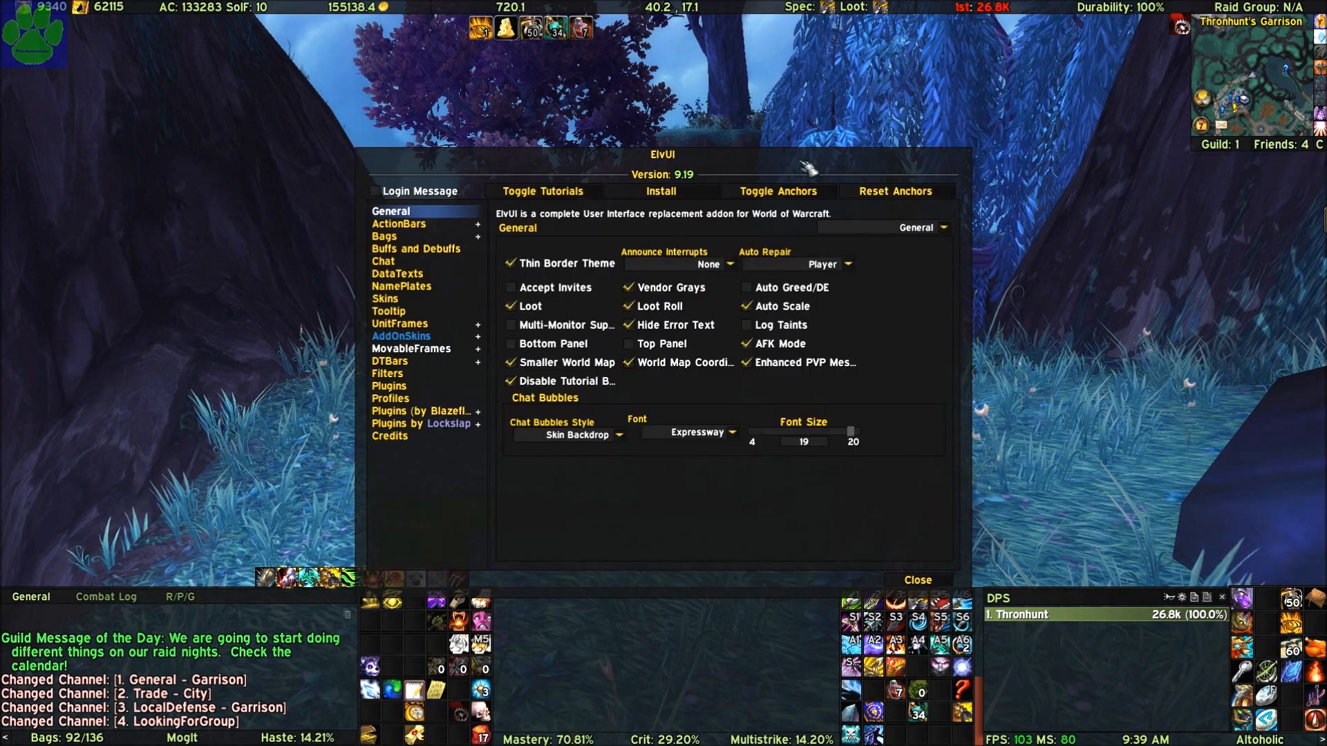
pyautogui.moveTo(809, 168); pyautogui.dragTo(819, 59)
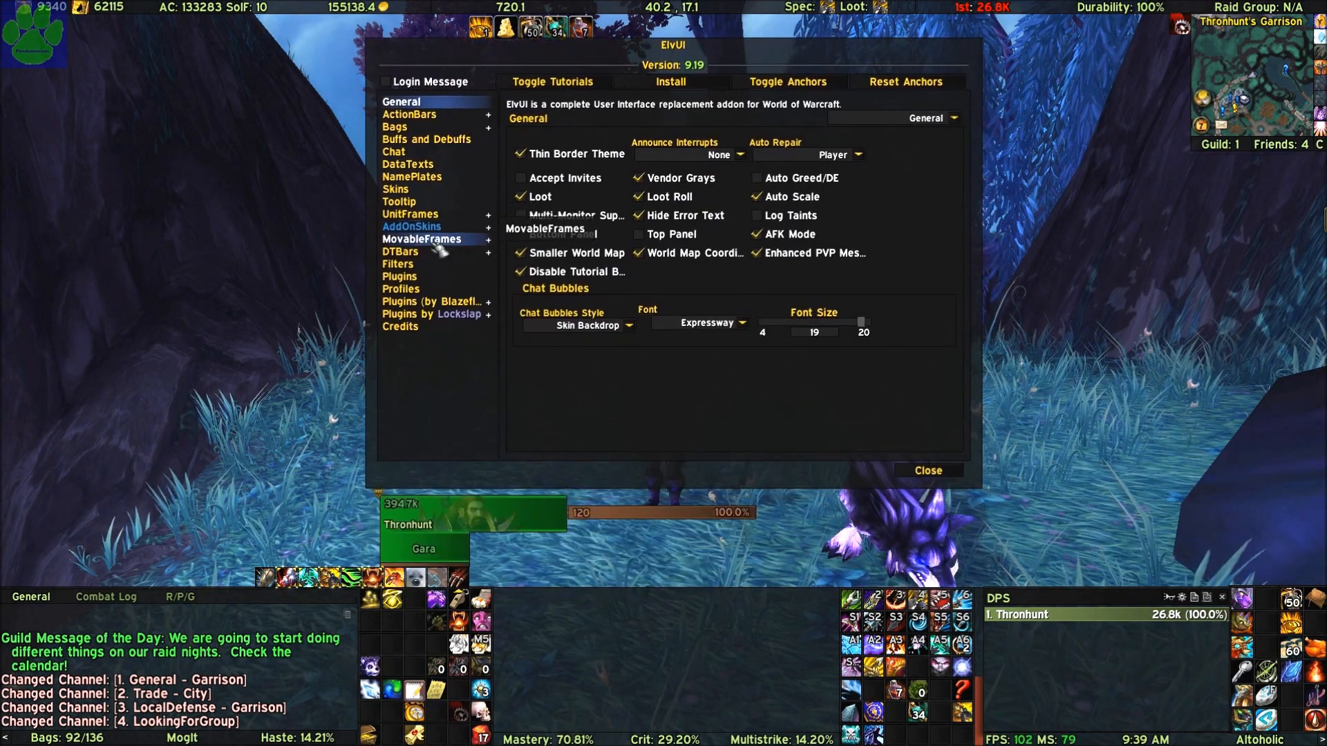
pyautogui.click(488, 215)
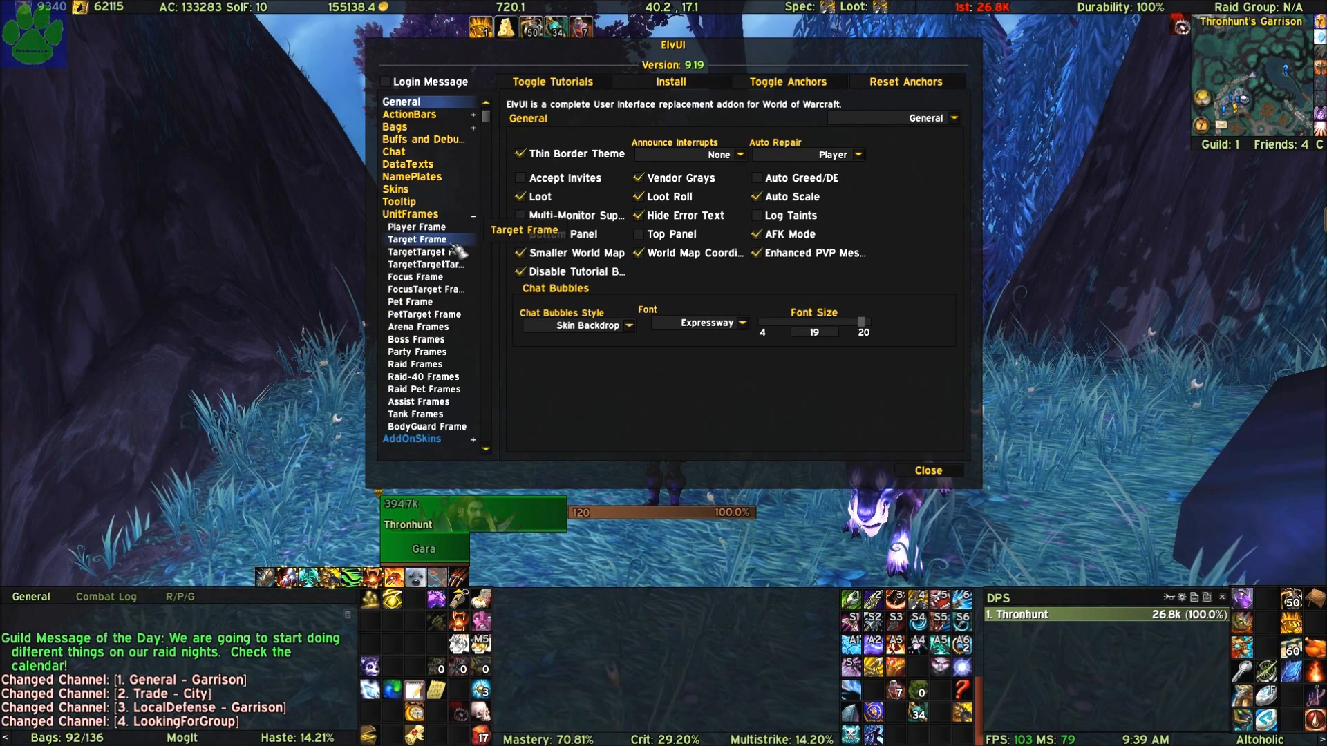
pyautogui.click(426, 303)
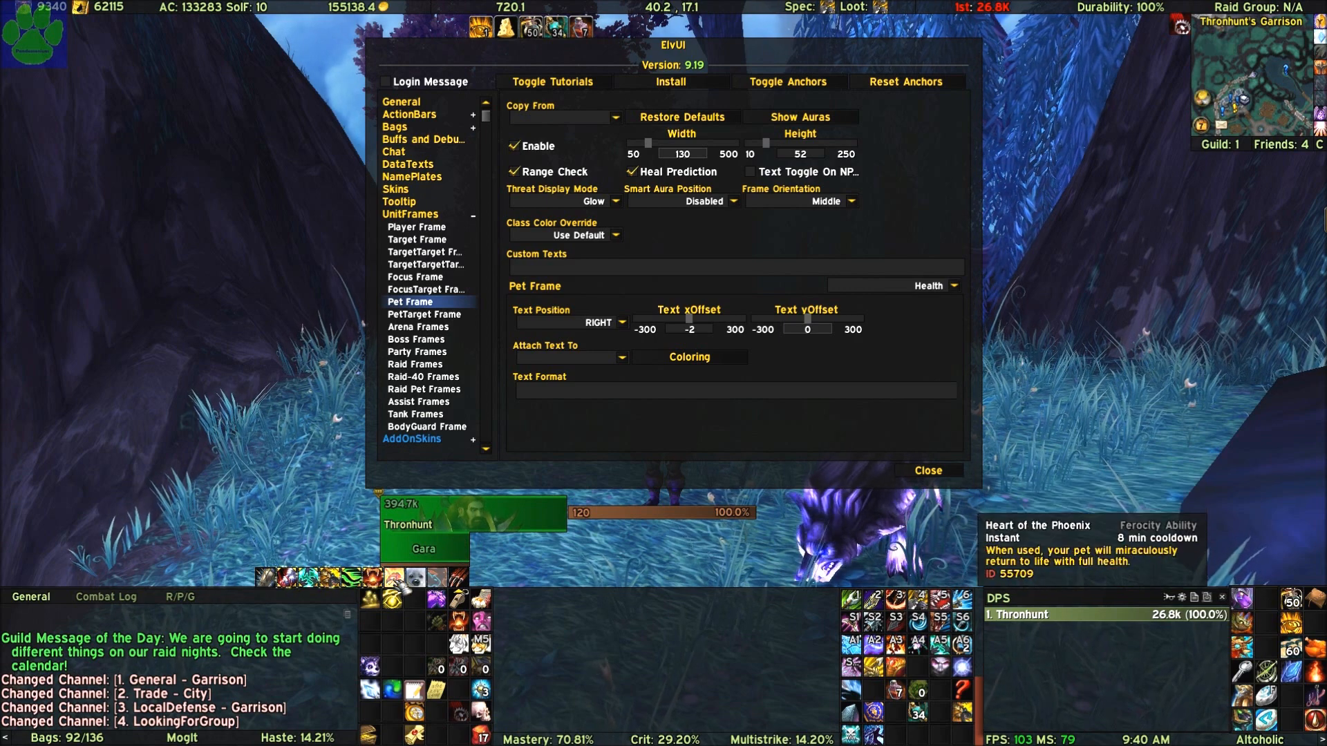
# - Review the Pet Bar settings under ActionBars, including button layout, backdrop multipliers and visibility state
pyautogui.click(464, 115)
pyautogui.click(473, 114)
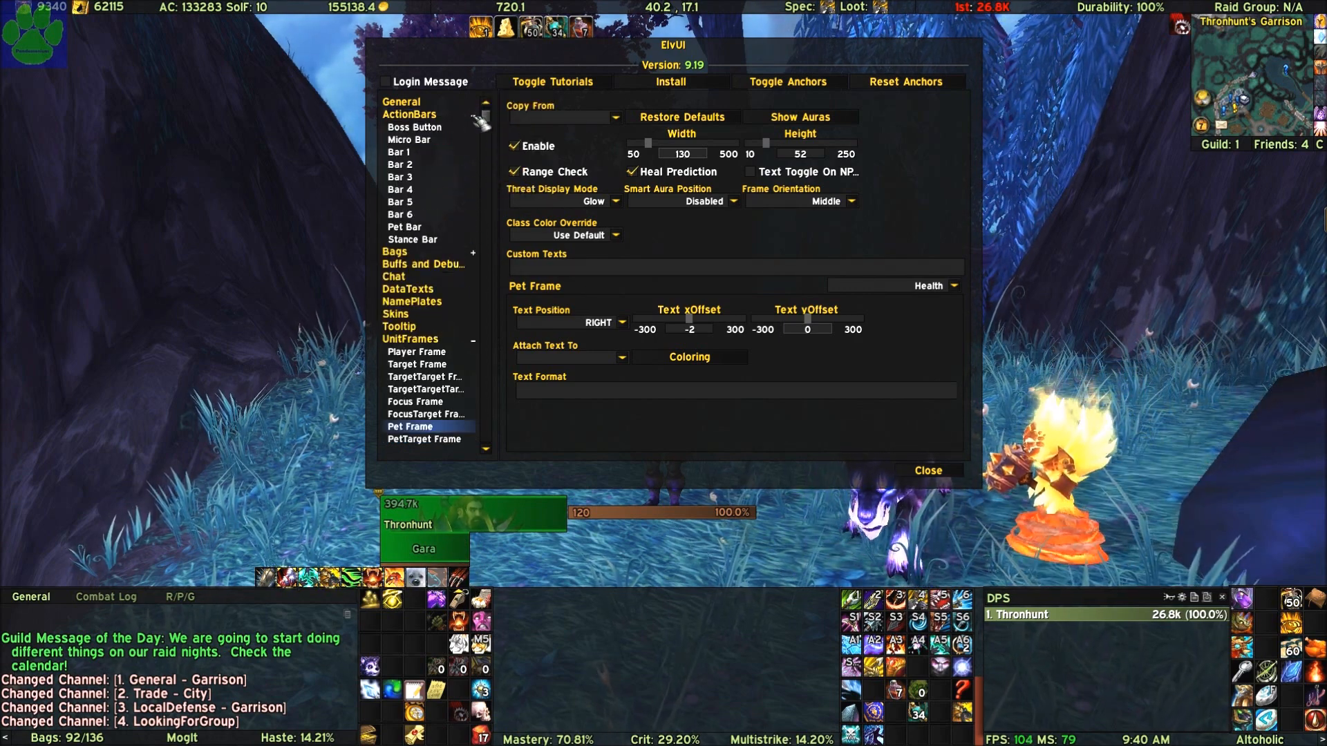
pyautogui.click(436, 232)
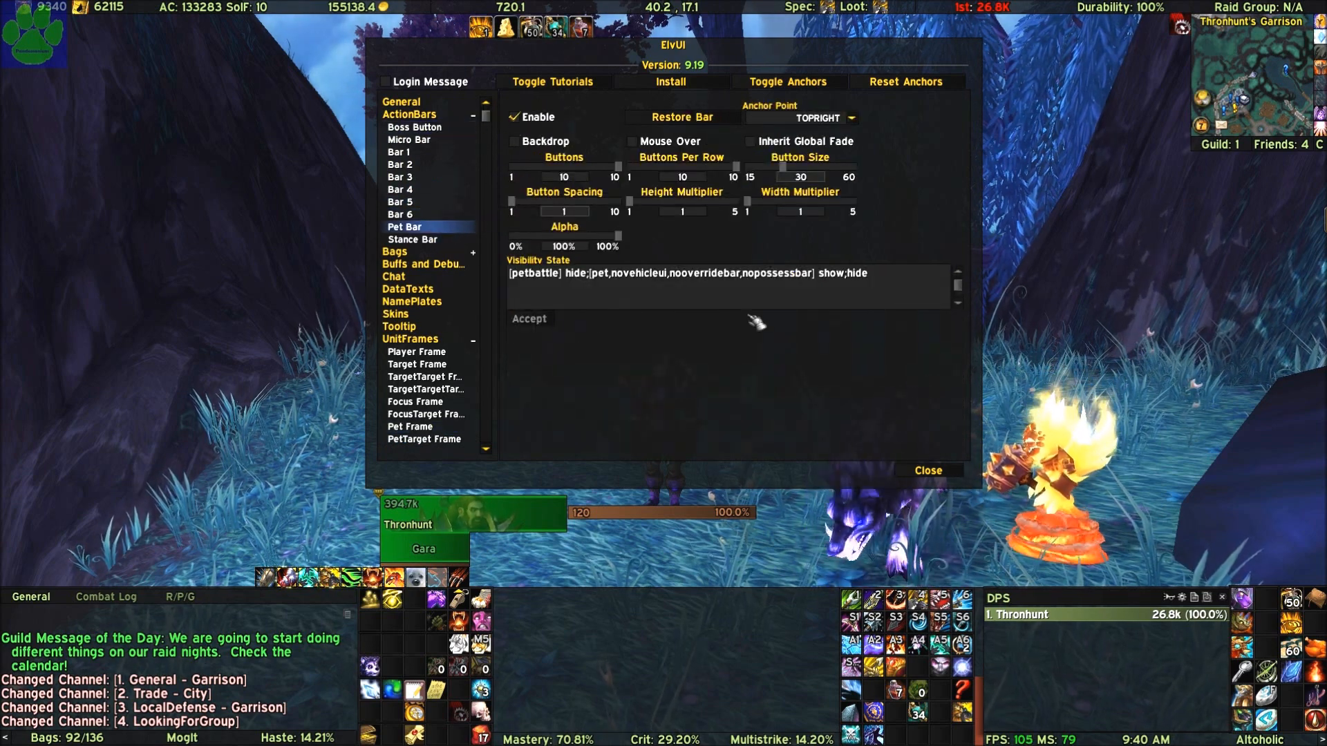
pyautogui.moveTo(563, 273)
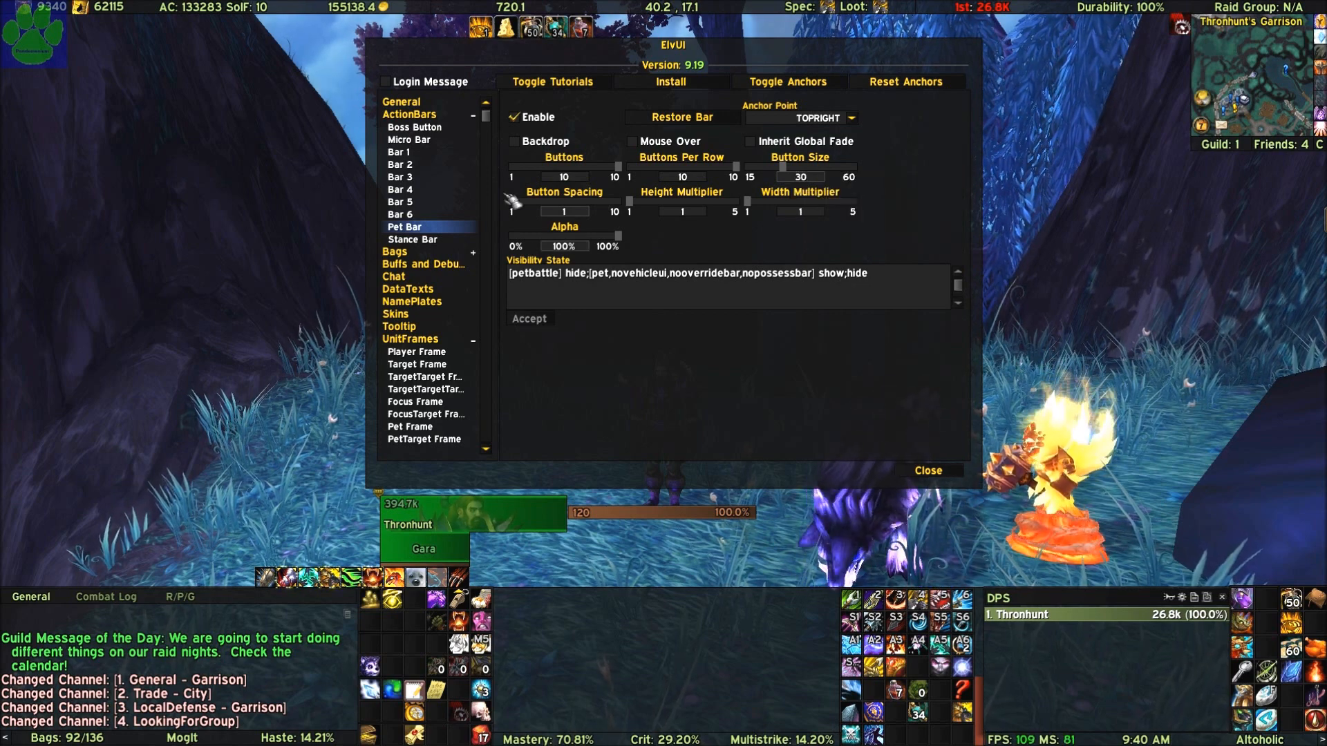
pyautogui.moveTo(860, 147)
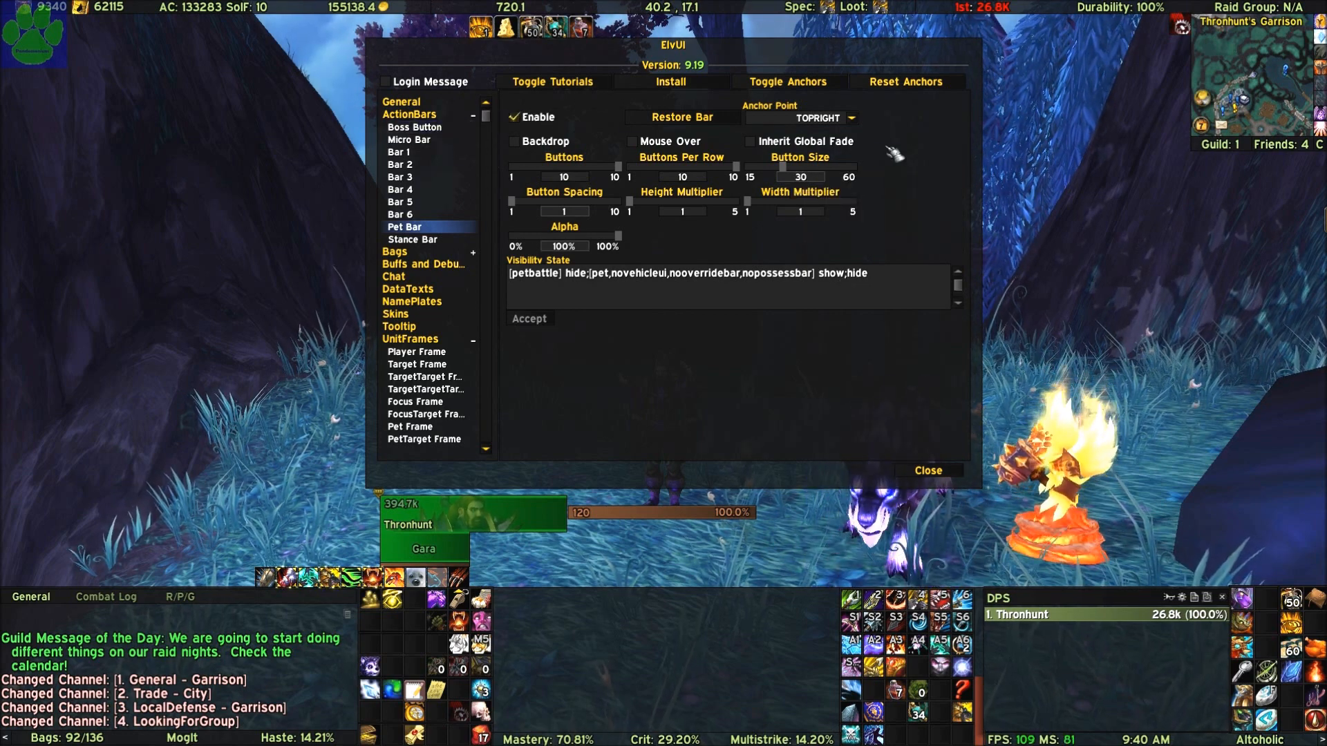
pyautogui.moveTo(456, 577)
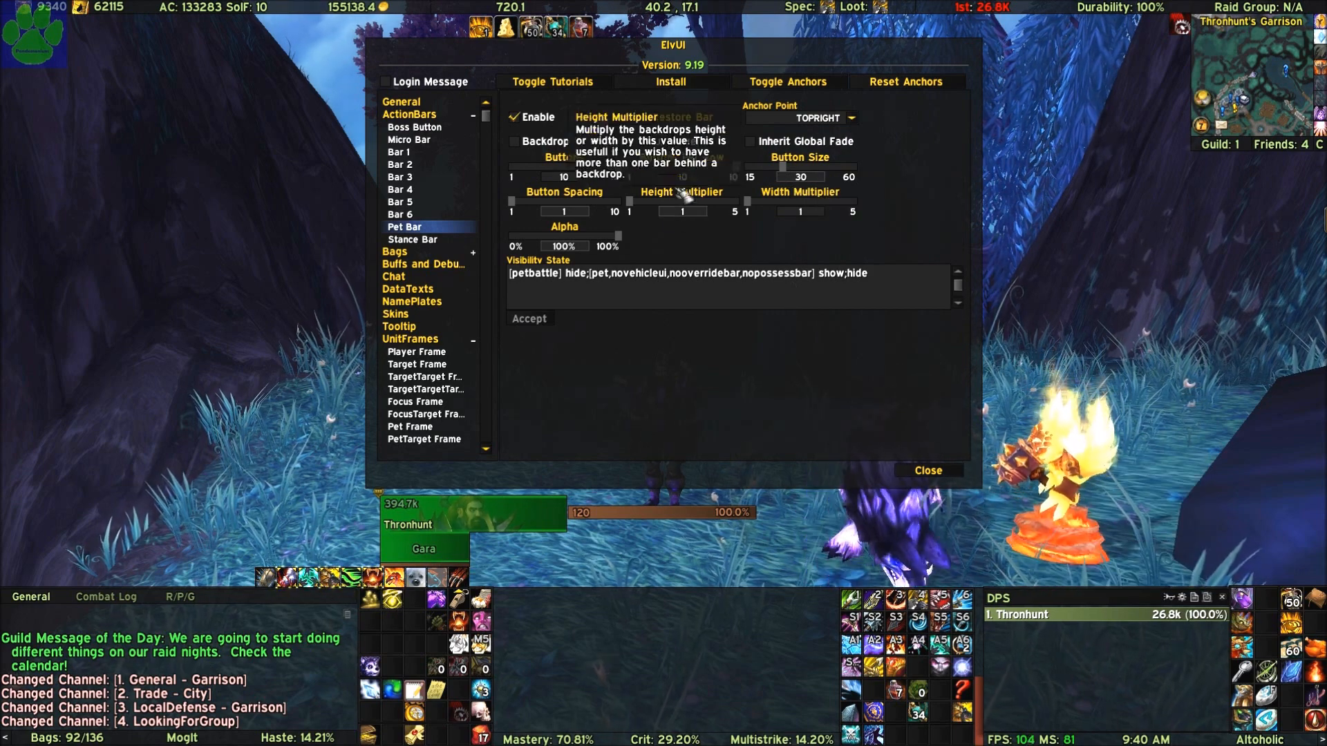
pyautogui.moveTo(698, 177)
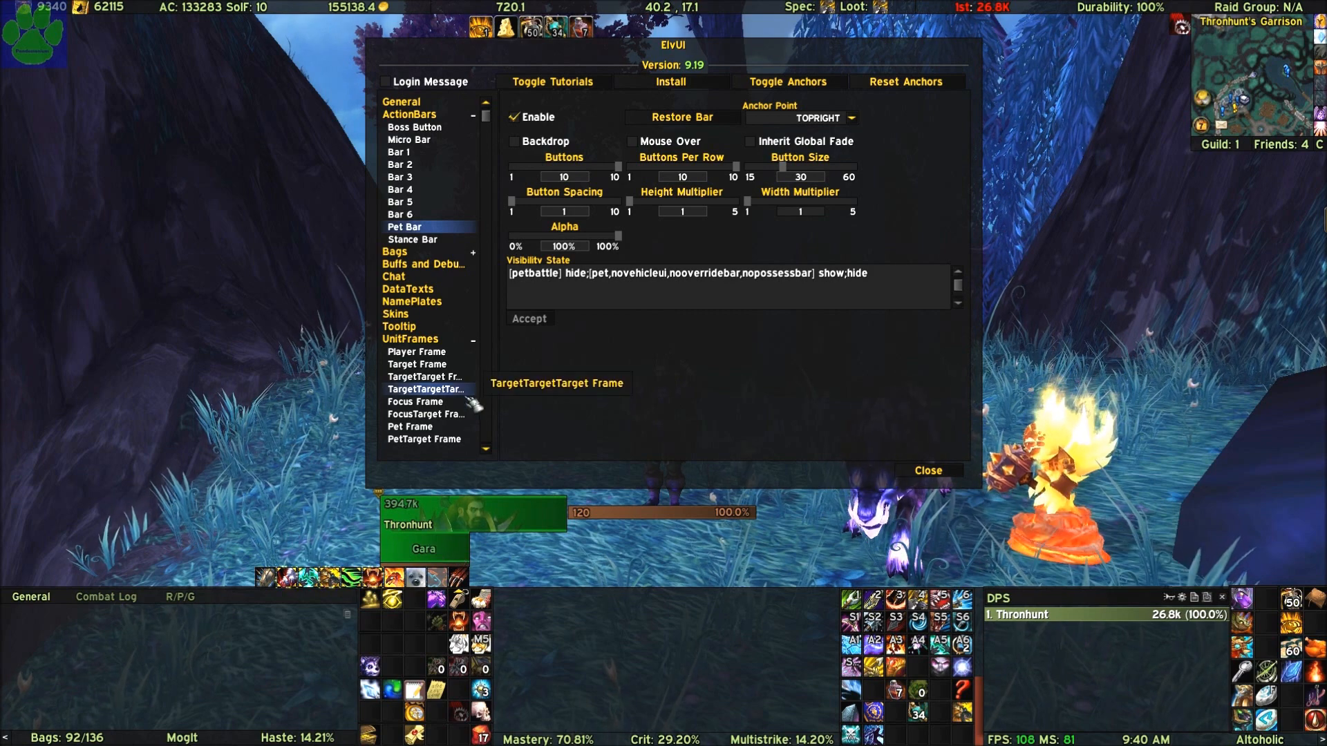
# - Go back to the Pet Frame settings and view the health text's attachment options without changing them
pyautogui.click(449, 428)
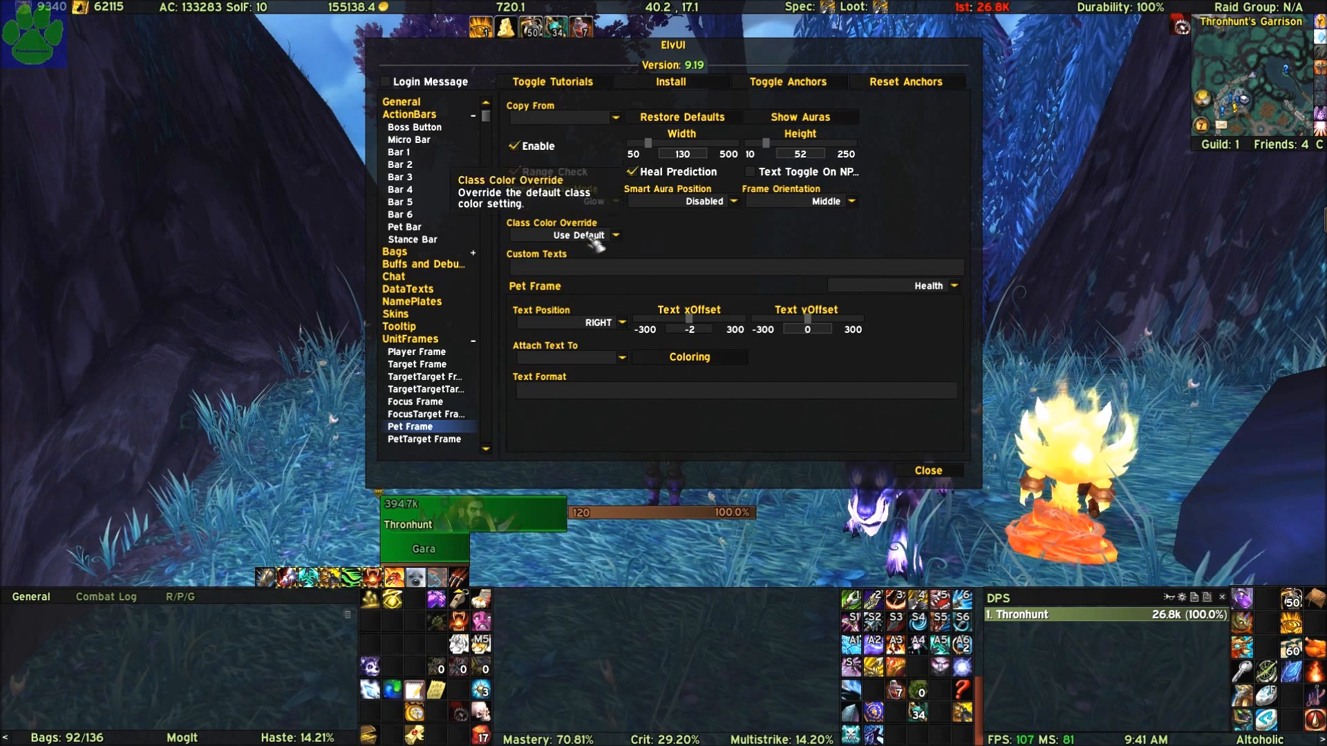
pyautogui.click(954, 287)
pyautogui.click(954, 288)
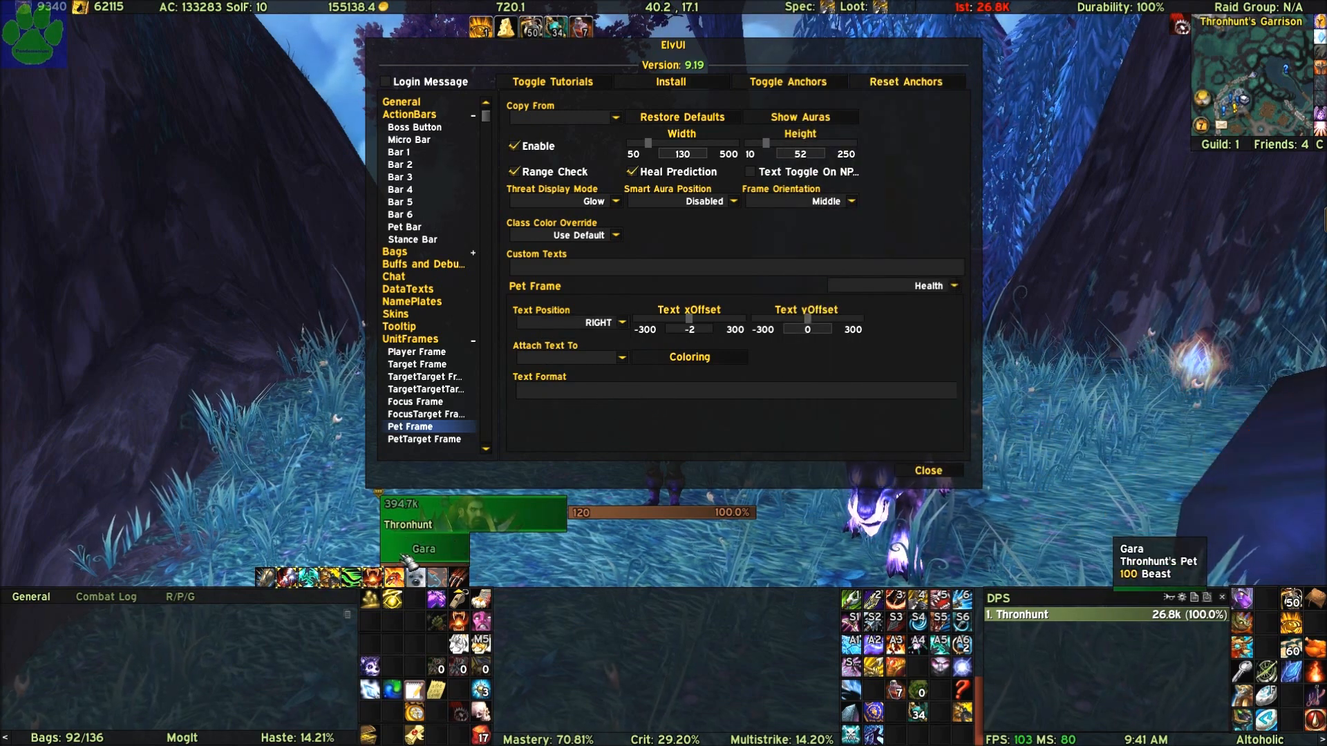
pyautogui.click(622, 357)
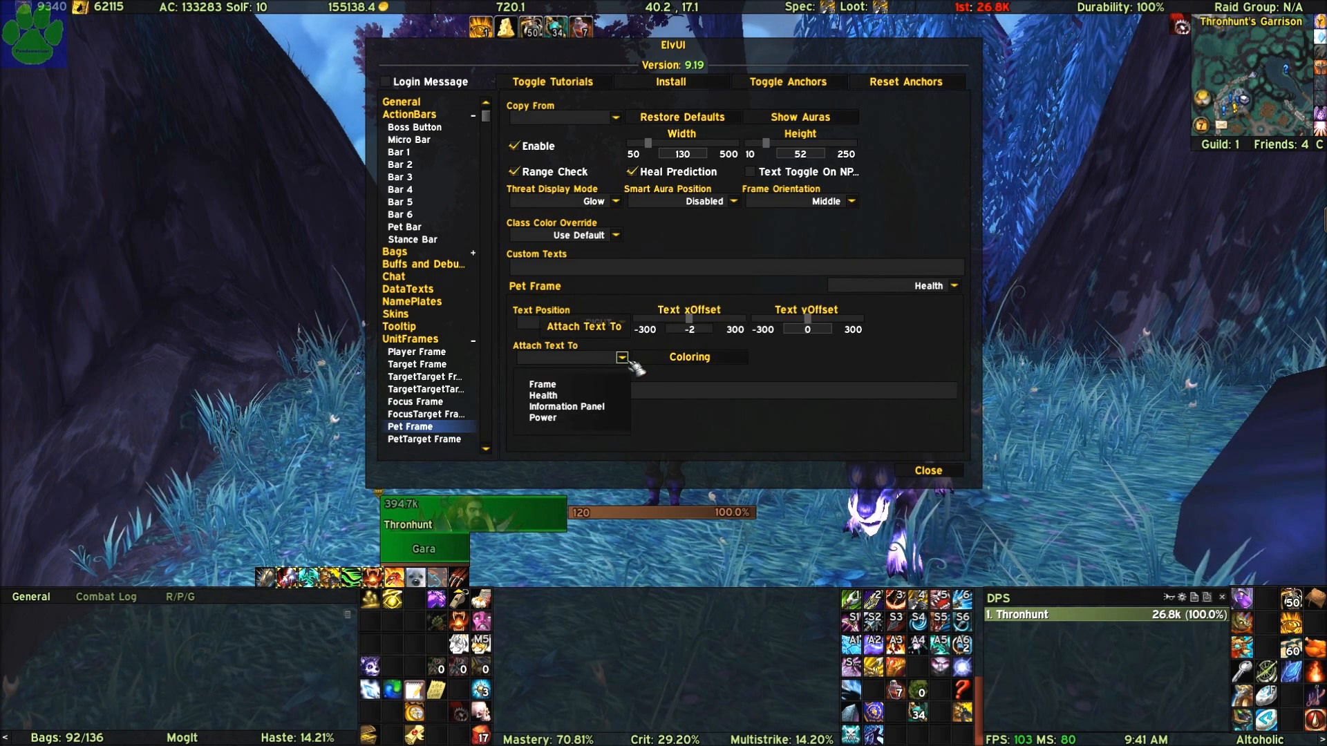
pyautogui.click(622, 357)
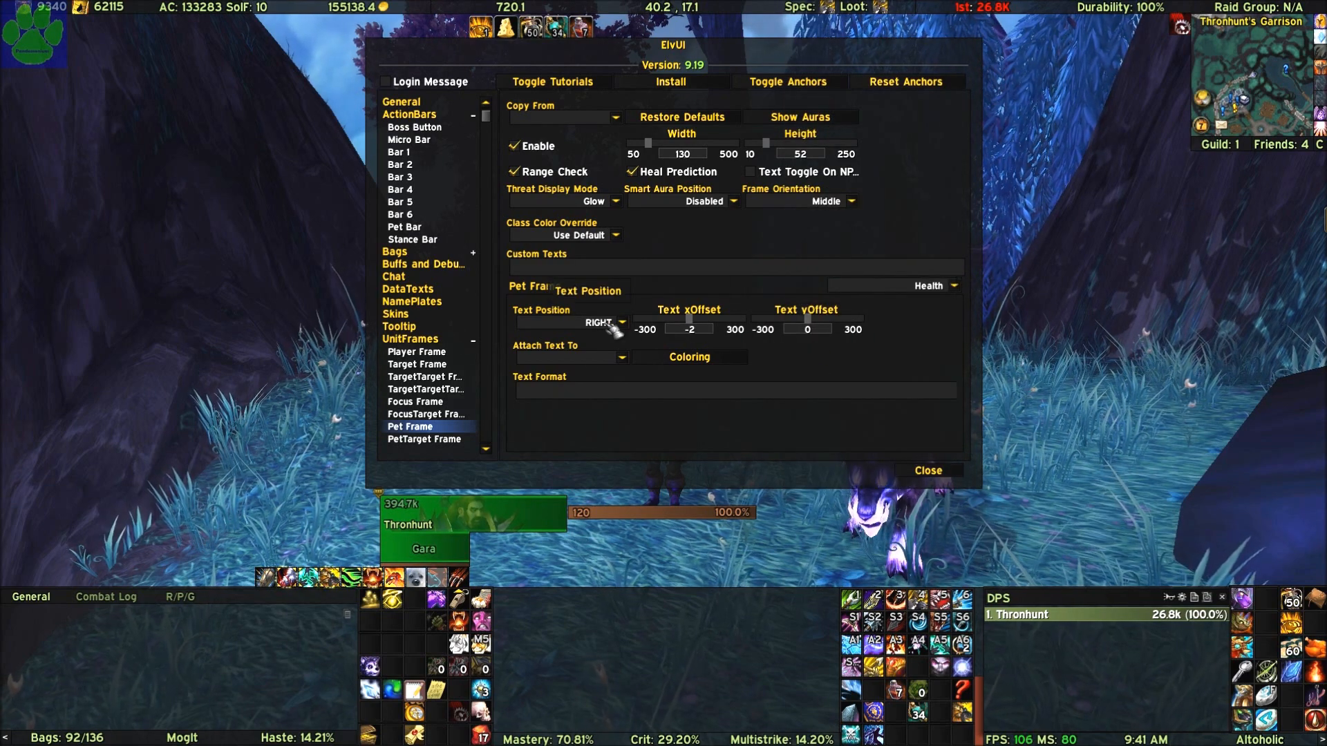
# - In the Pet Frame's Power settings, turn the power bar off and on again and set its style to Inset
pyautogui.click(948, 285)
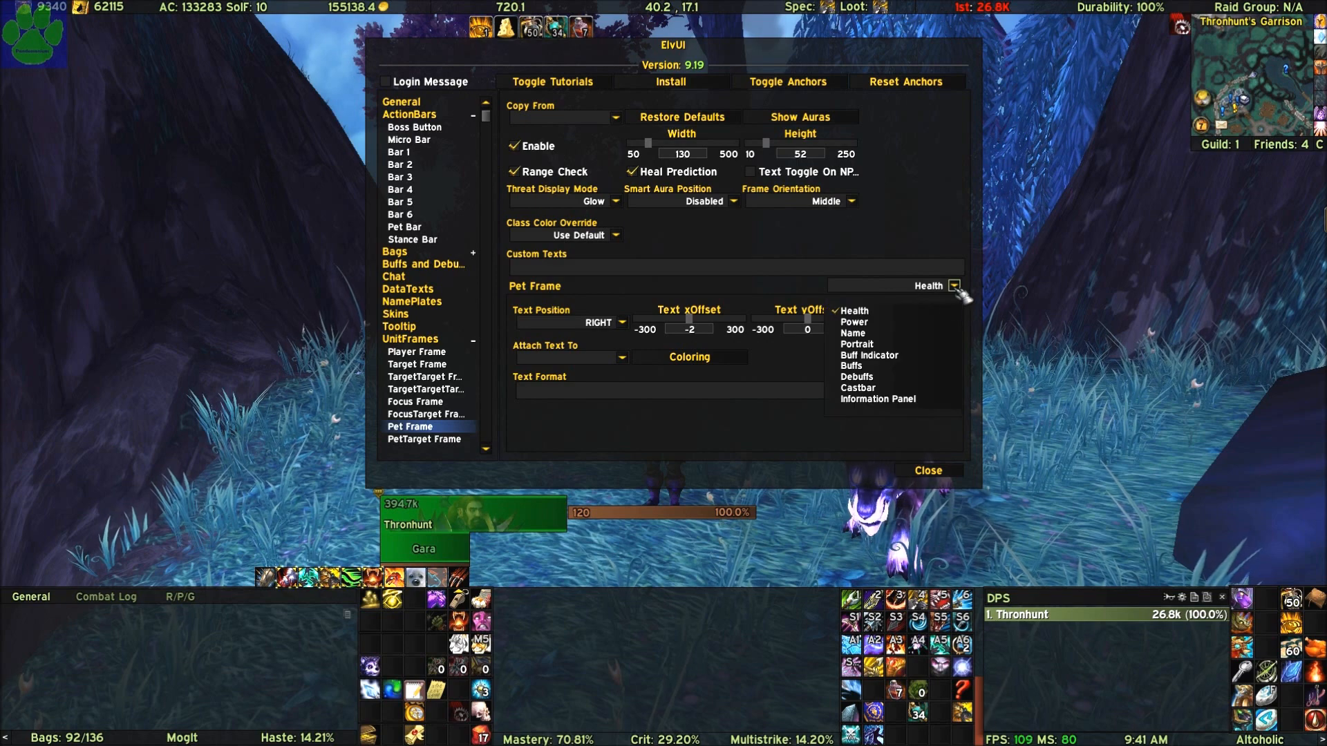
pyautogui.click(875, 324)
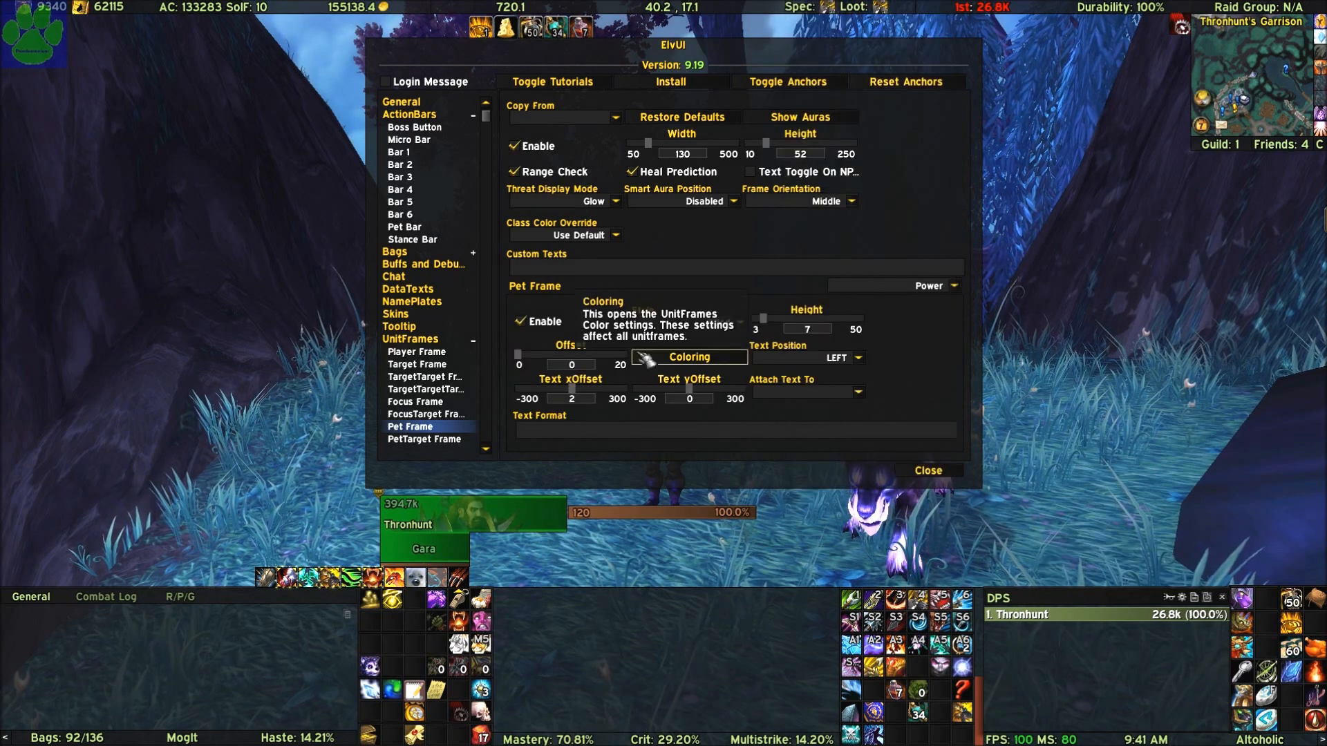
pyautogui.click(555, 325)
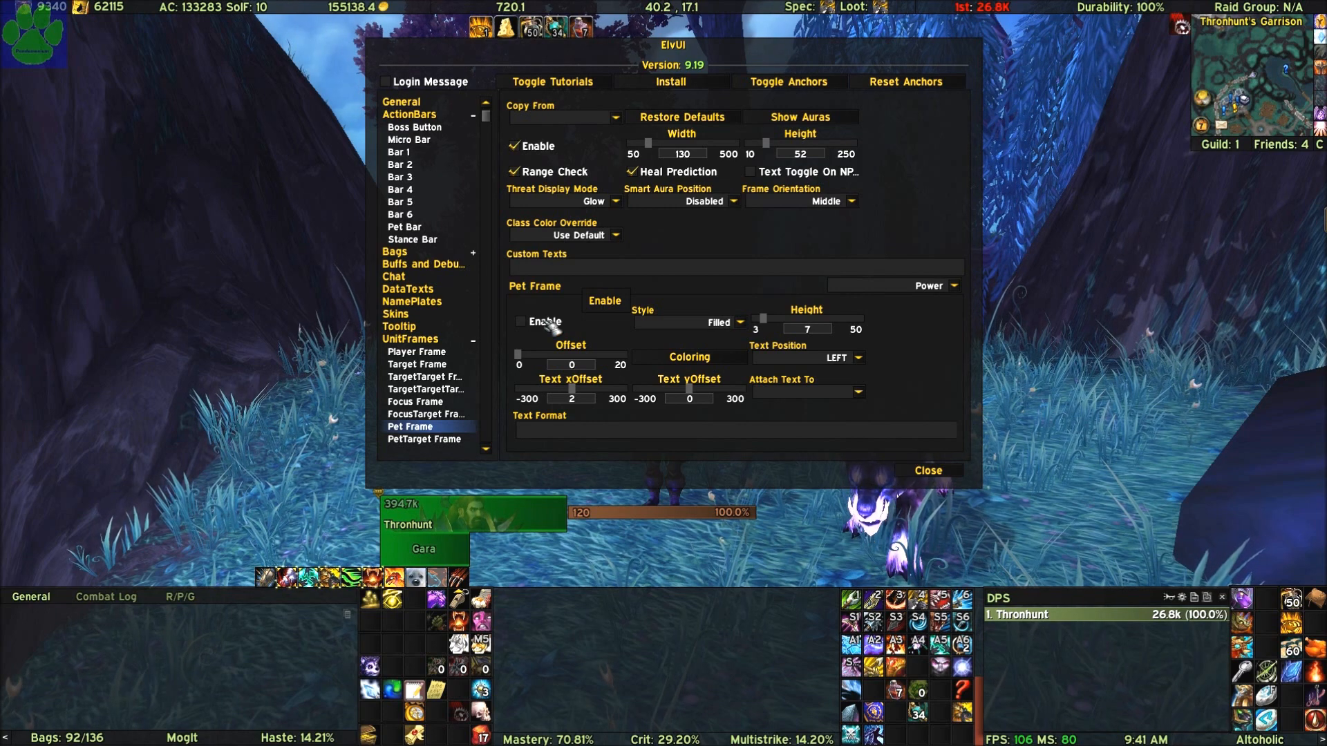
pyautogui.click(551, 327)
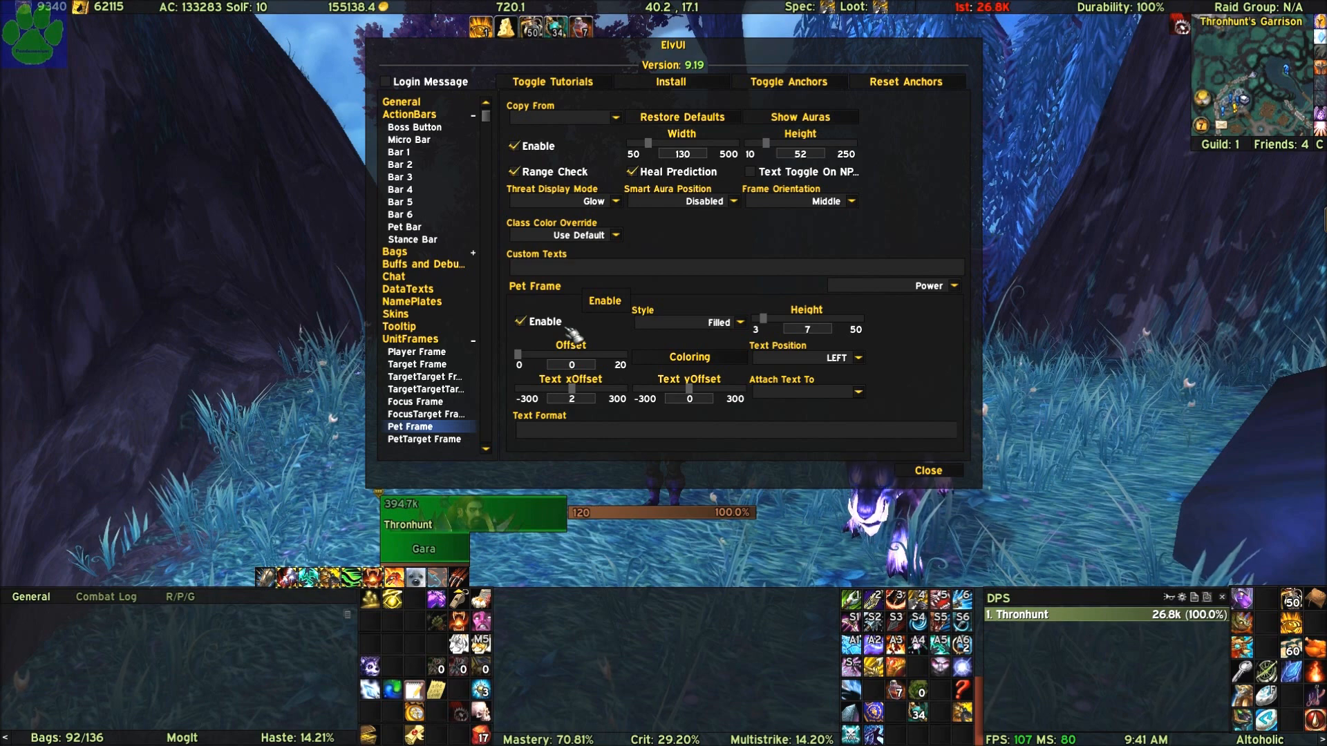
pyautogui.click(741, 322)
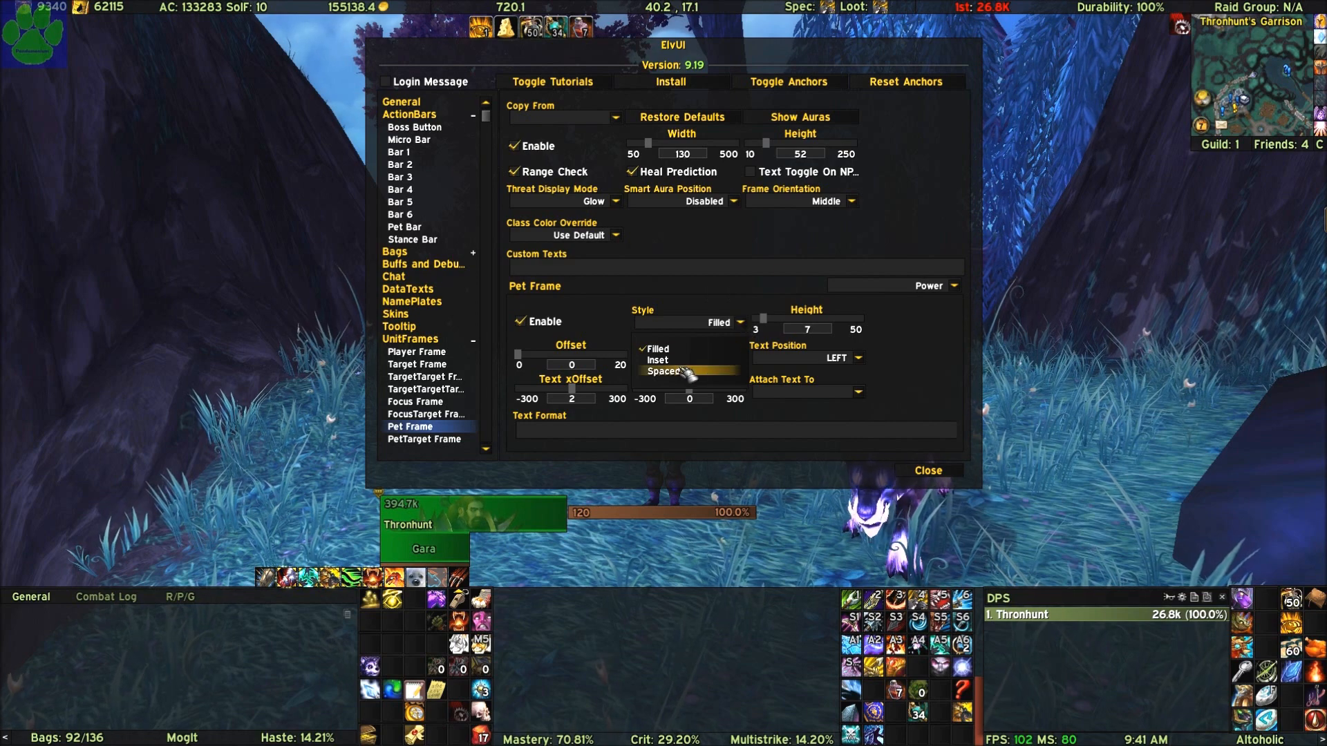
pyautogui.click(669, 360)
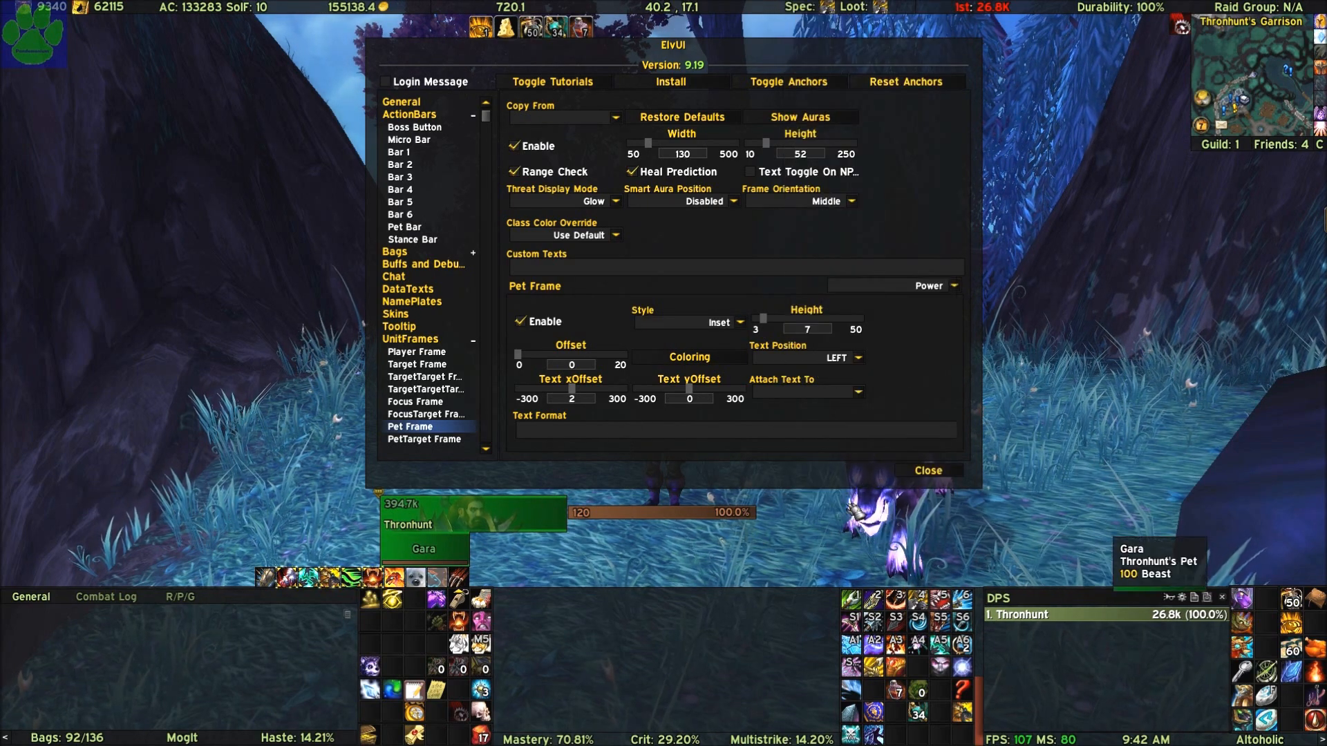
# - Review the Pet Frame's Name, Portrait and Buff Indicator settings
pyautogui.click(954, 285)
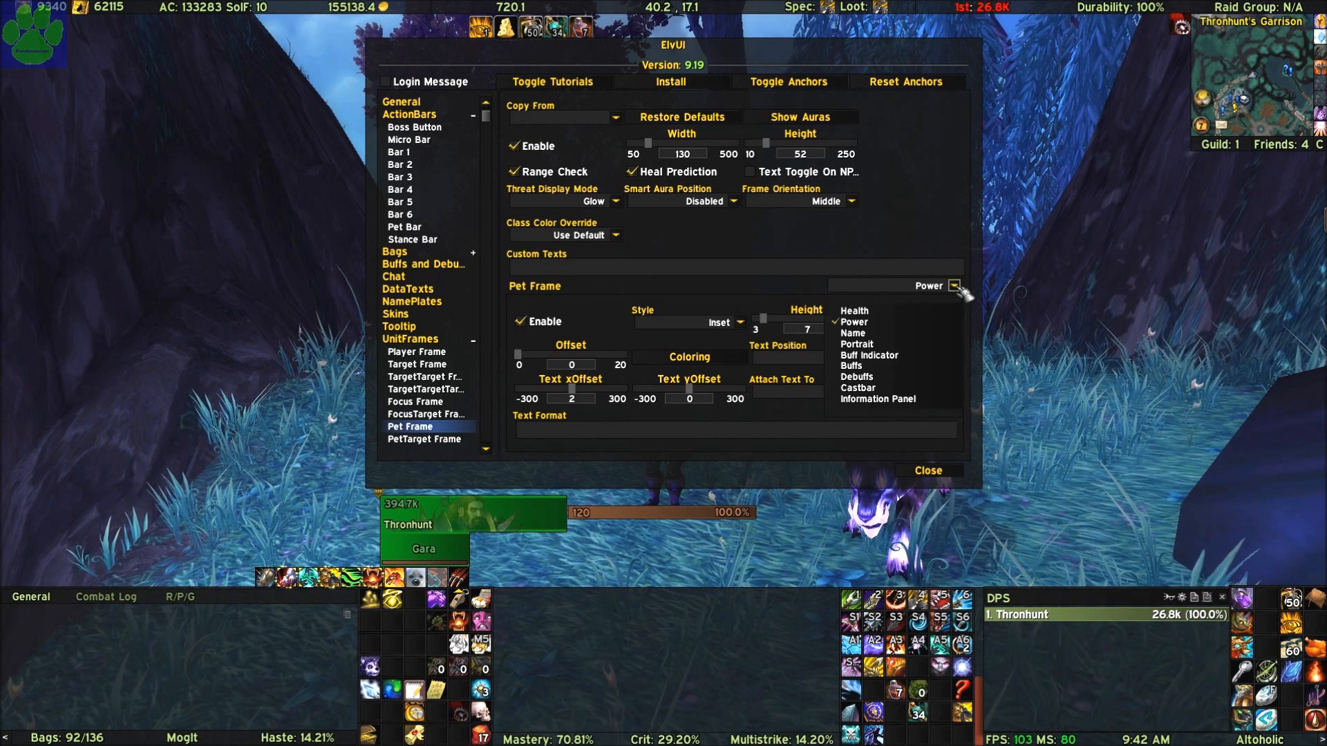
pyautogui.click(919, 333)
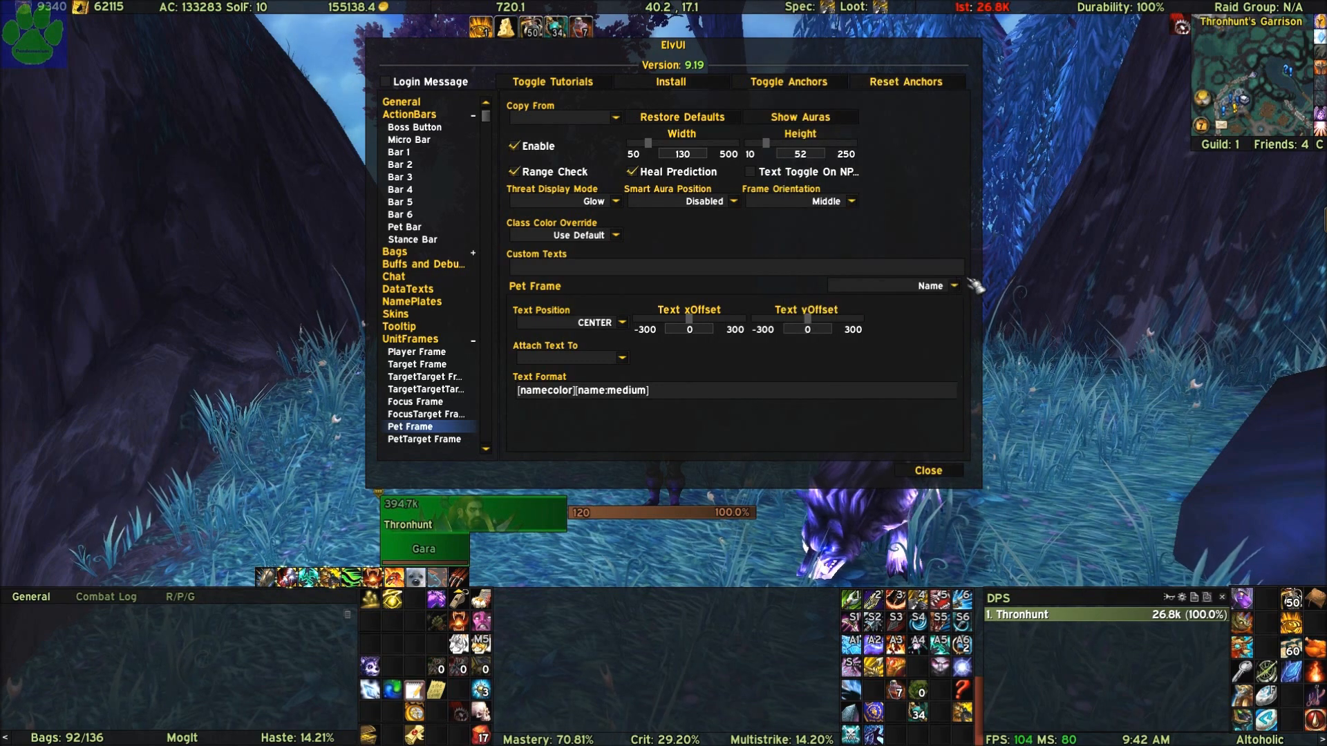
pyautogui.click(955, 286)
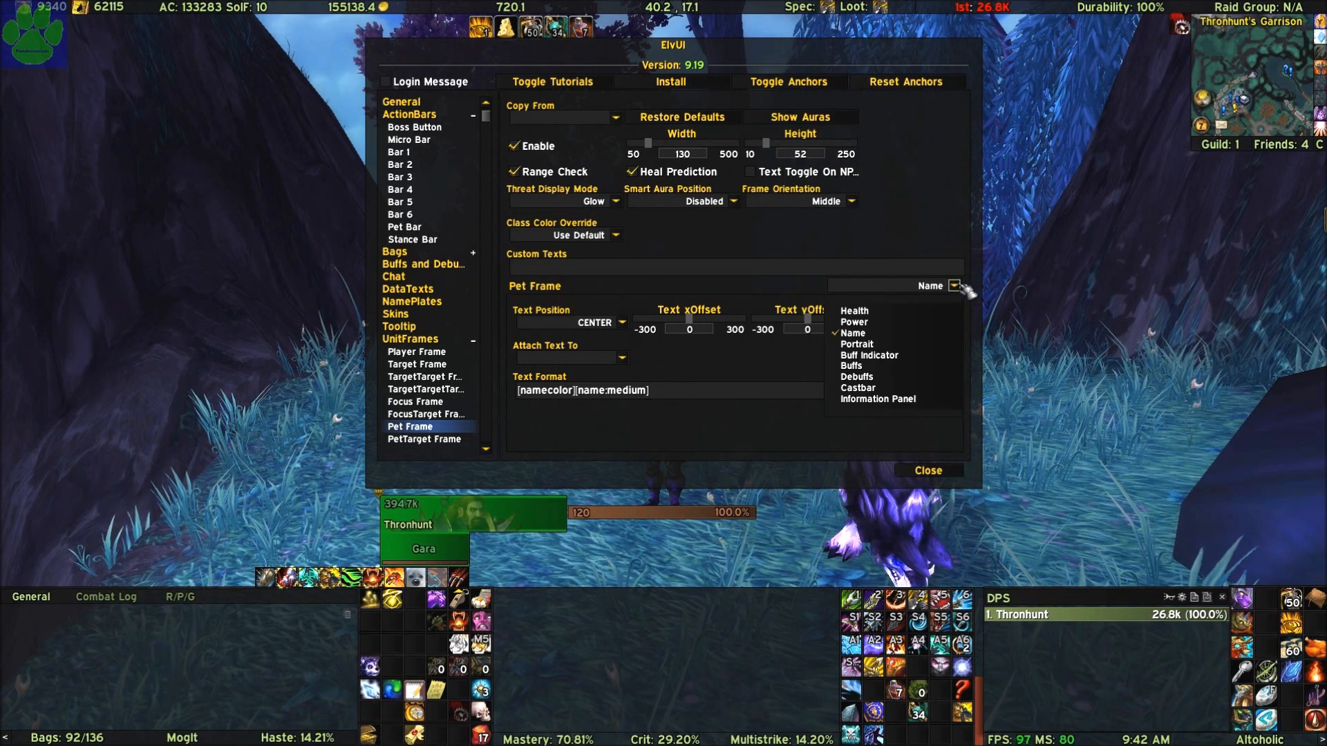
pyautogui.click(917, 354)
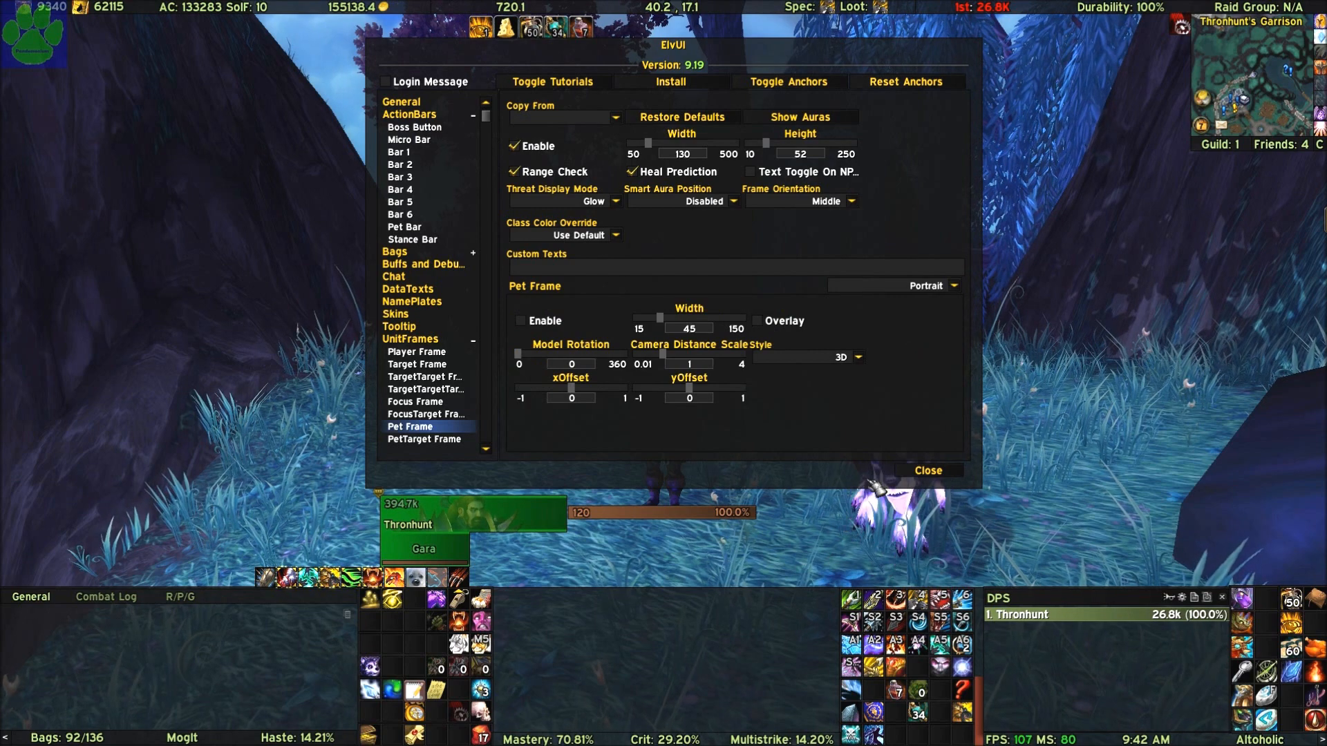
pyautogui.click(955, 286)
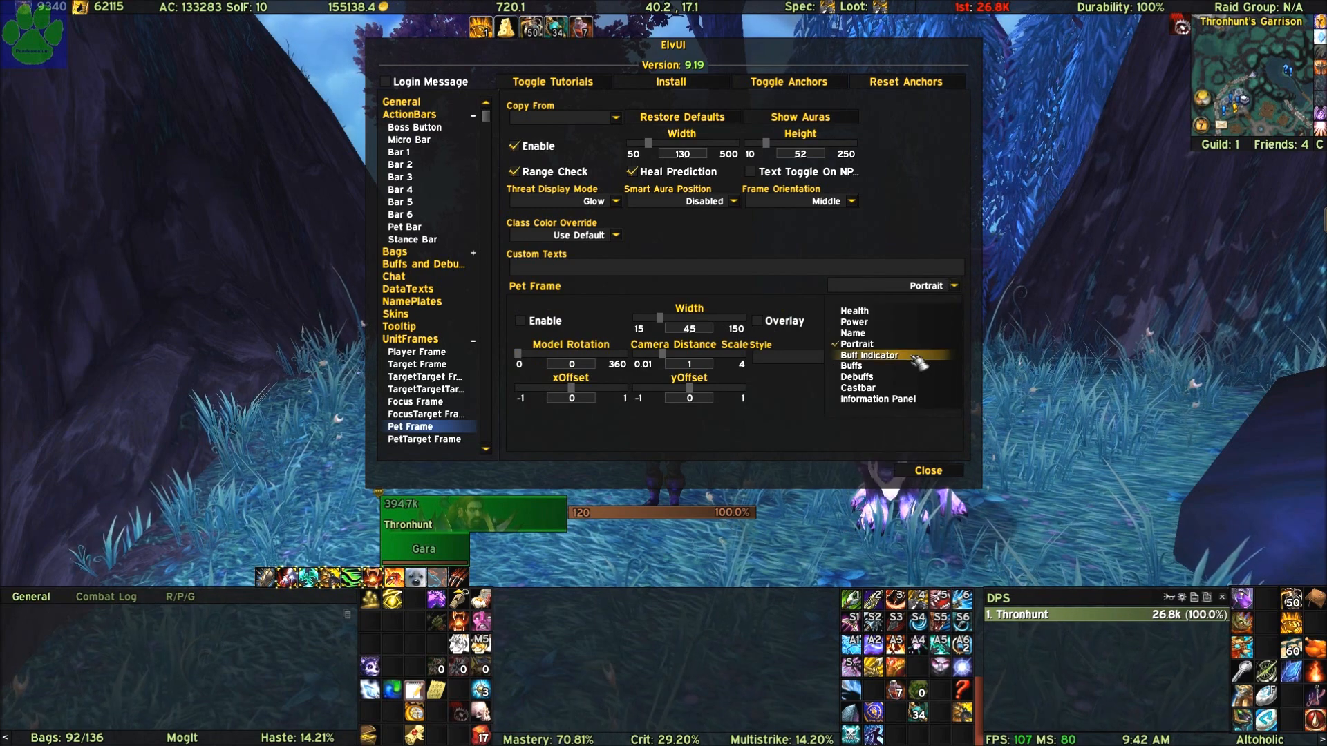
pyautogui.click(913, 356)
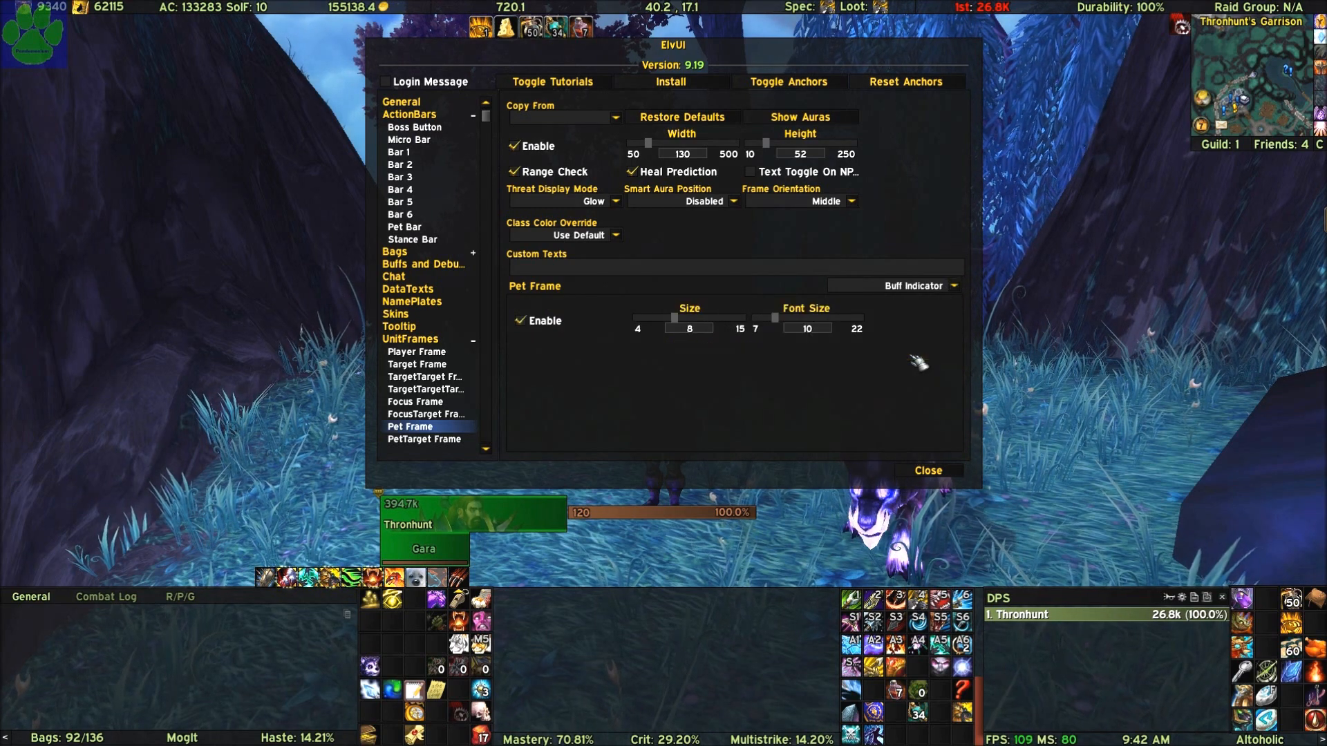
# - Review the Pet Frame's Buffs and Debuffs settings
pyautogui.click(954, 286)
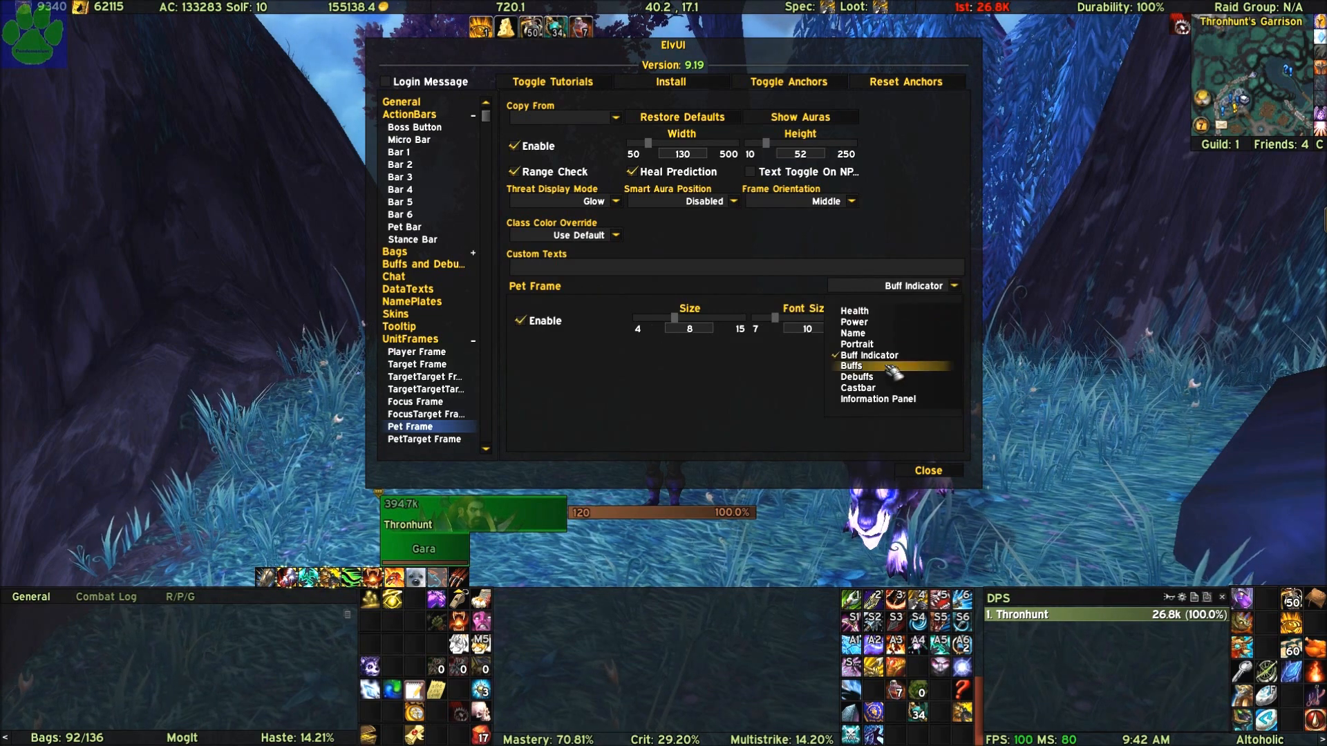
pyautogui.click(875, 374)
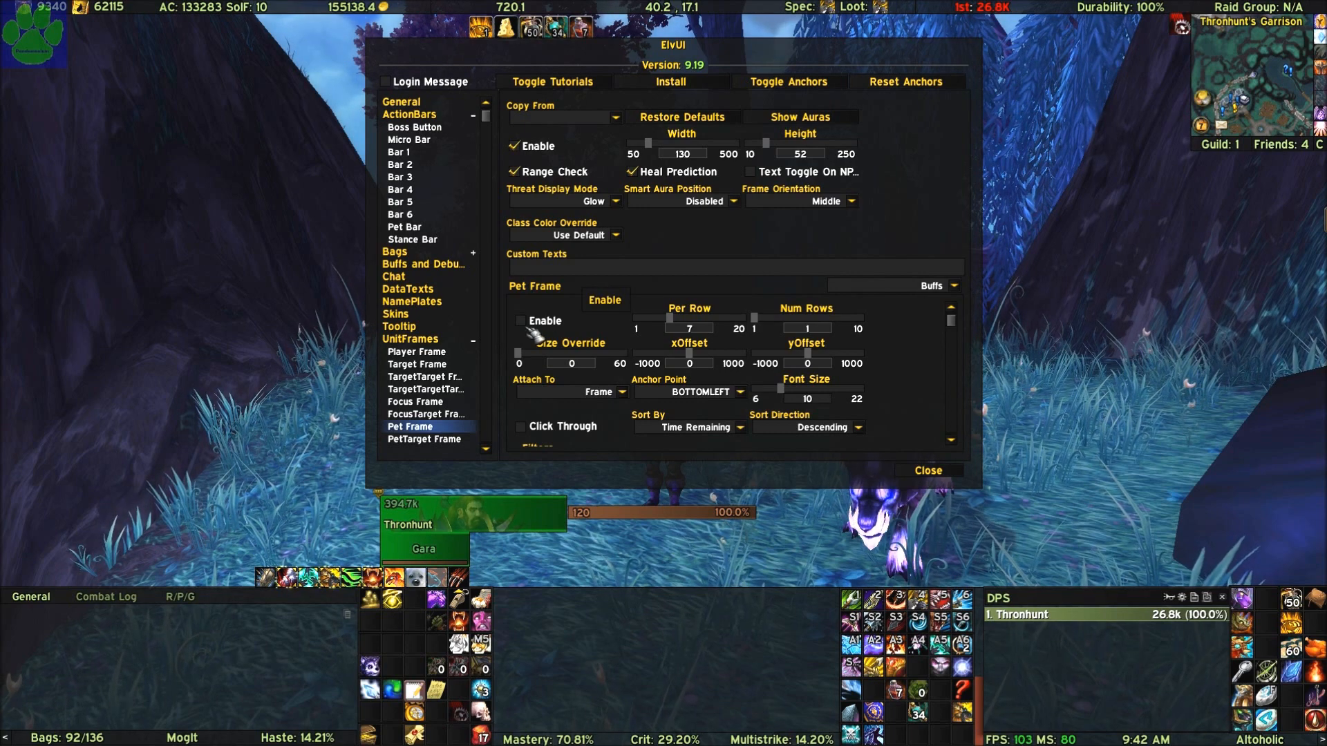
pyautogui.click(955, 286)
pyautogui.click(897, 381)
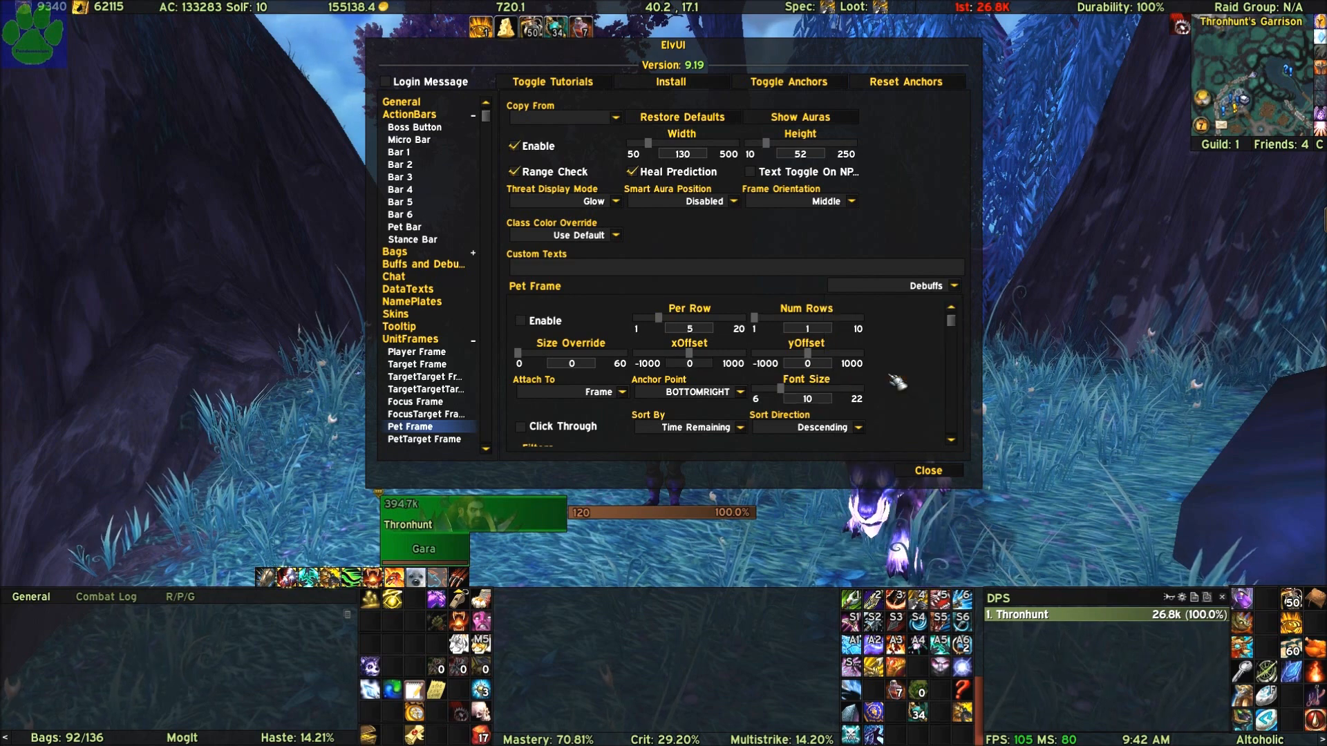
# - Enable Latency for the Pet Frame's castbar and look over its remaining Castbar settings
pyautogui.click(955, 288)
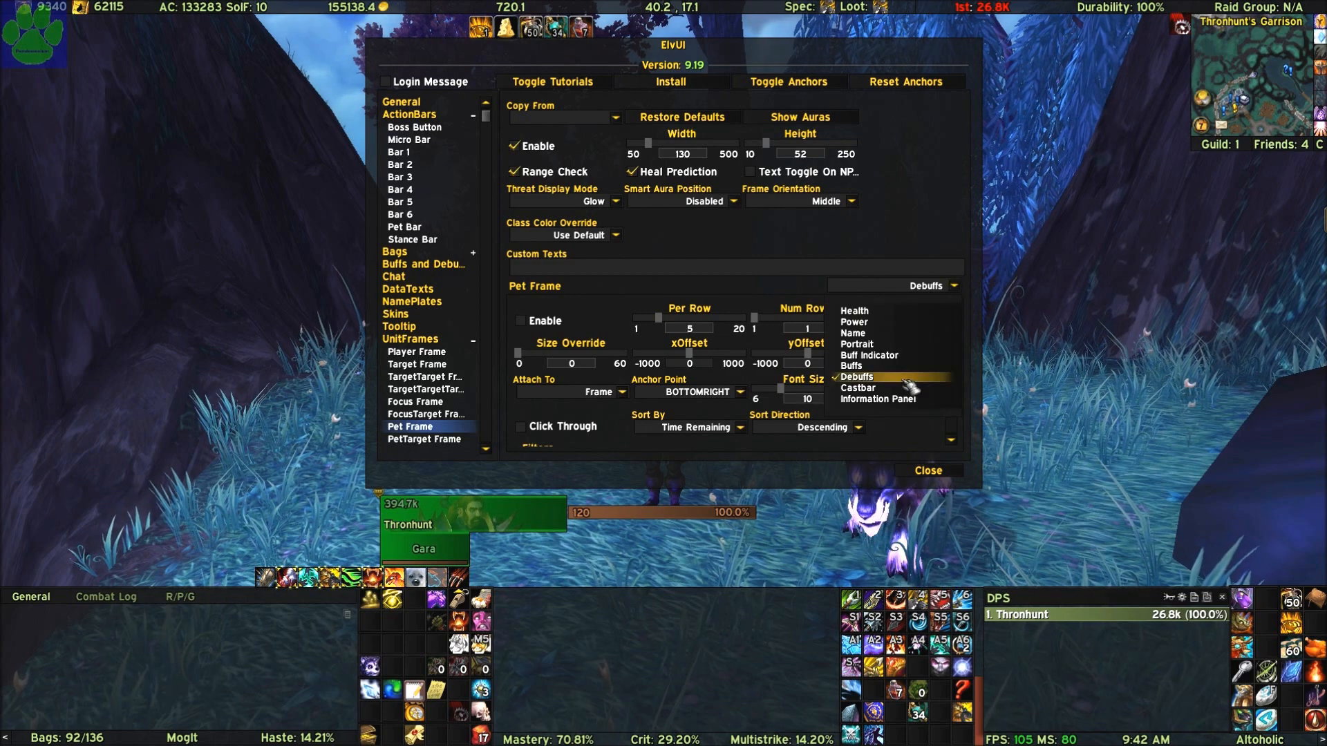
pyautogui.click(898, 391)
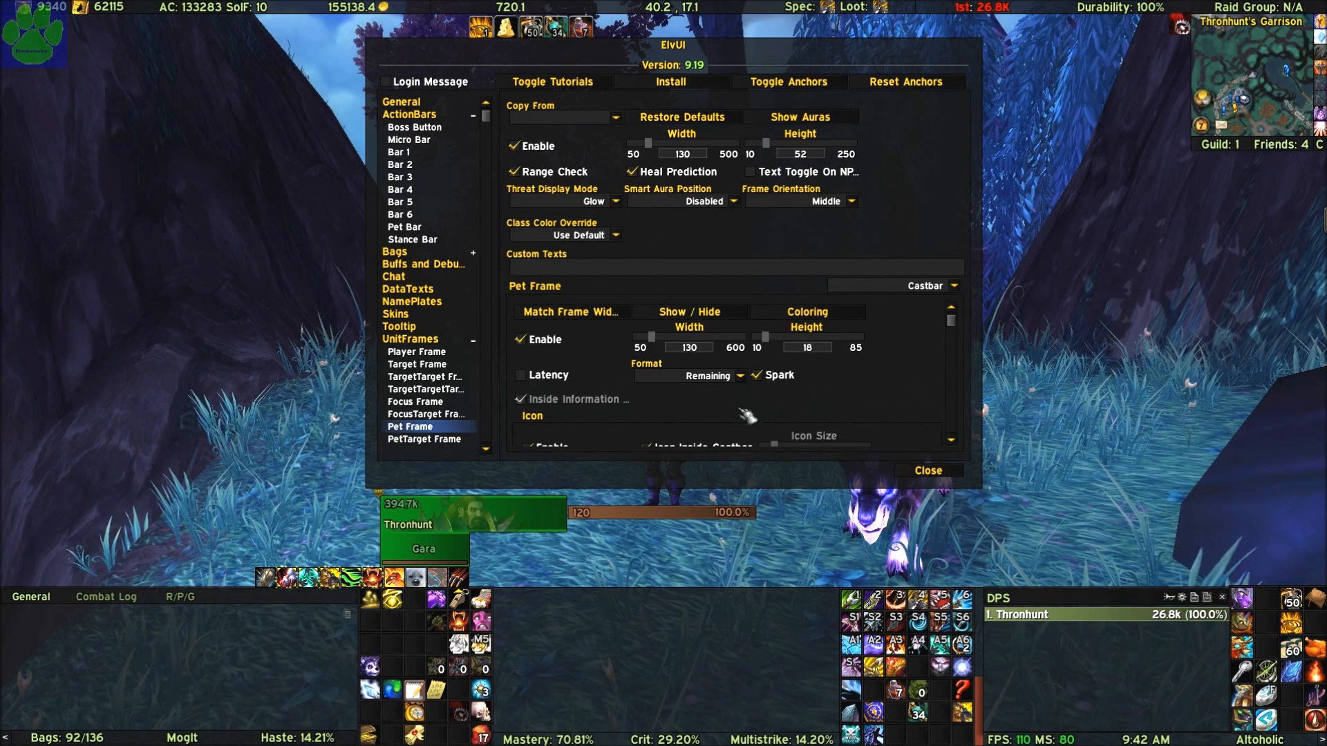
pyautogui.click(545, 382)
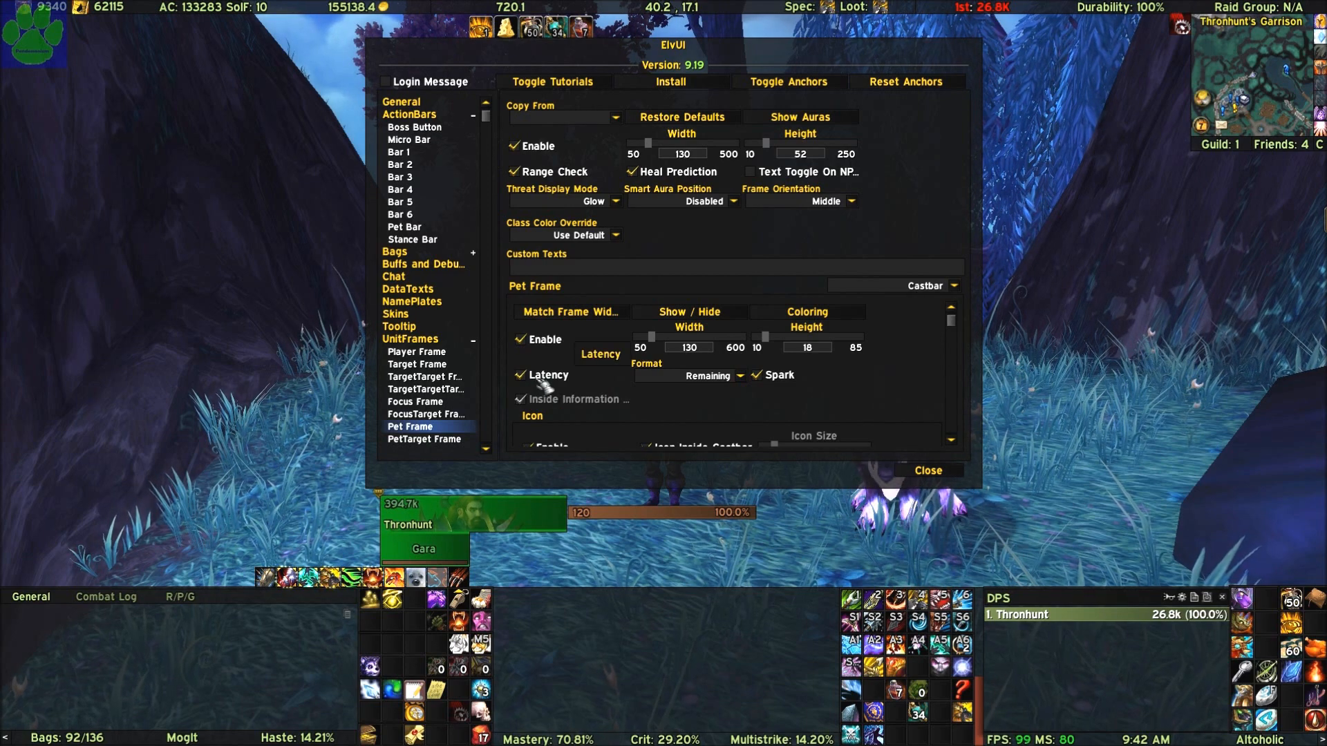
pyautogui.scroll(-2, 660, 376)
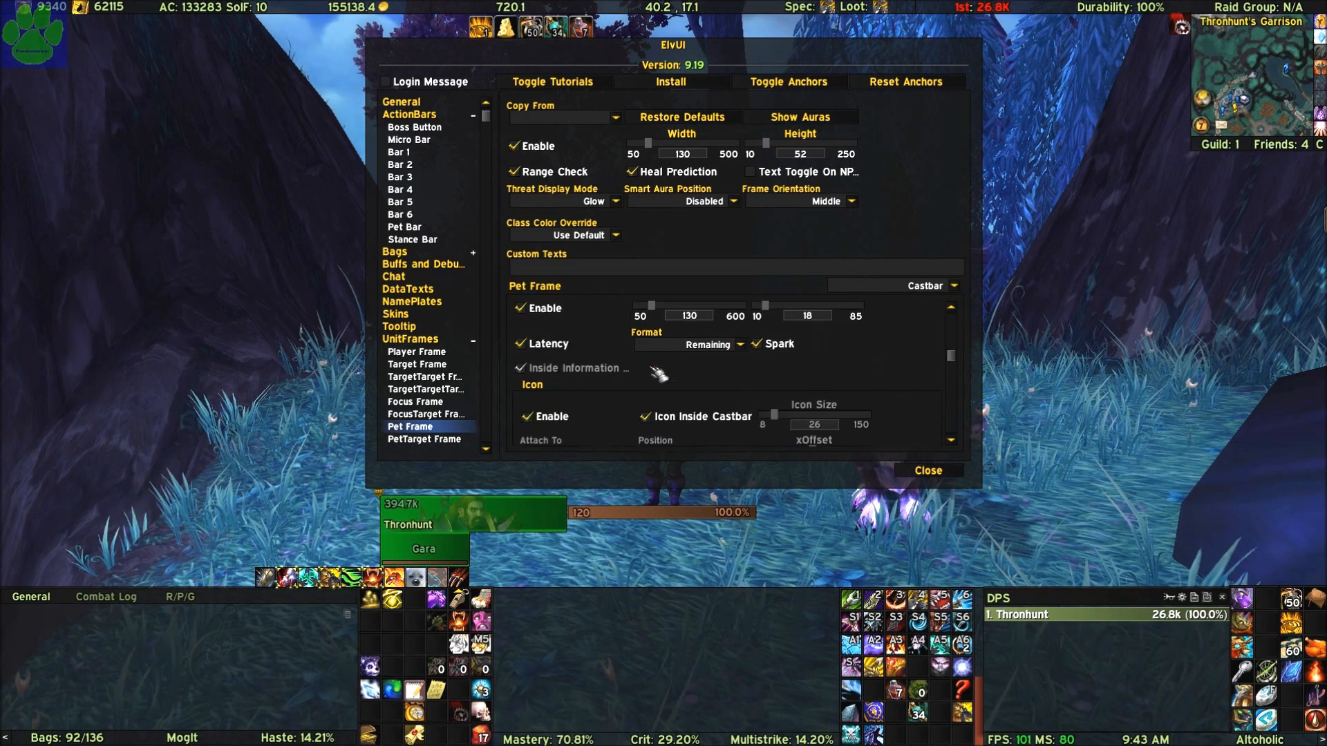
pyautogui.scroll(2, 655, 371)
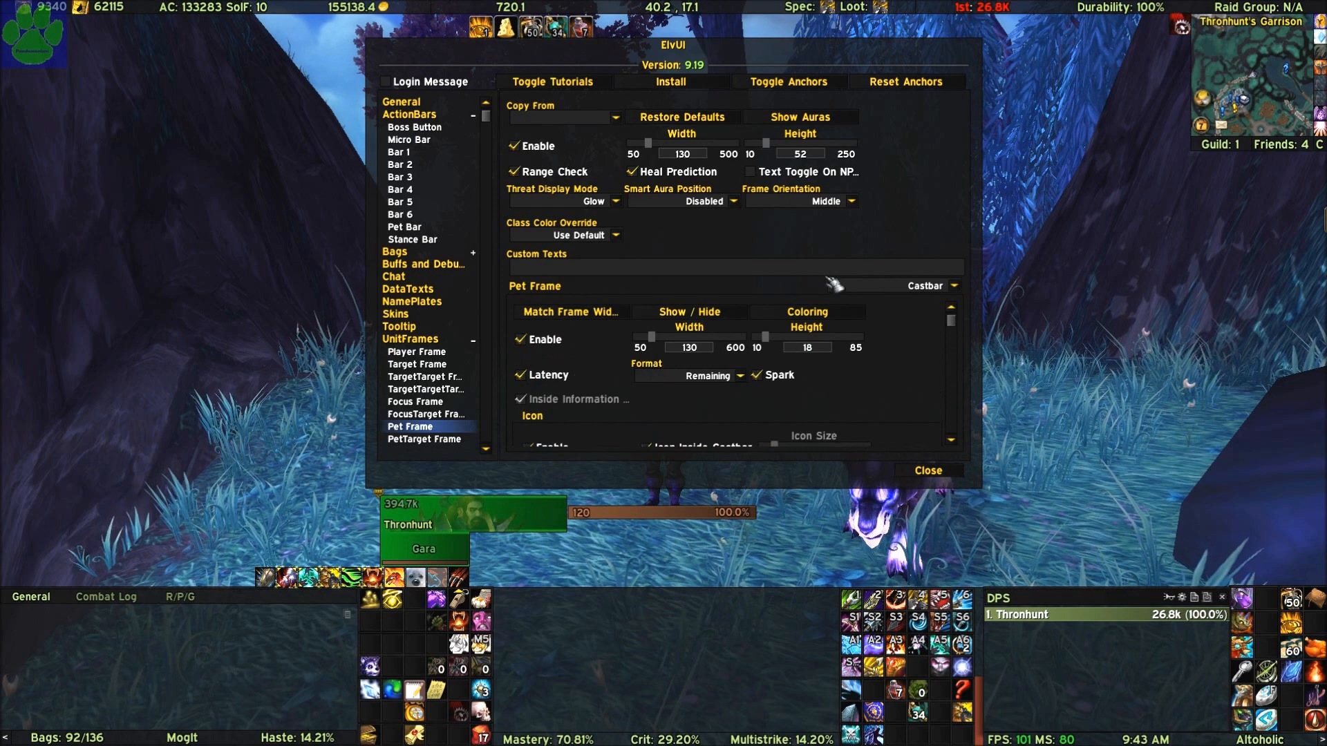
# - Switch the Pet Frame options back to the Health settings and close the ElvUI configuration
pyautogui.click(919, 286)
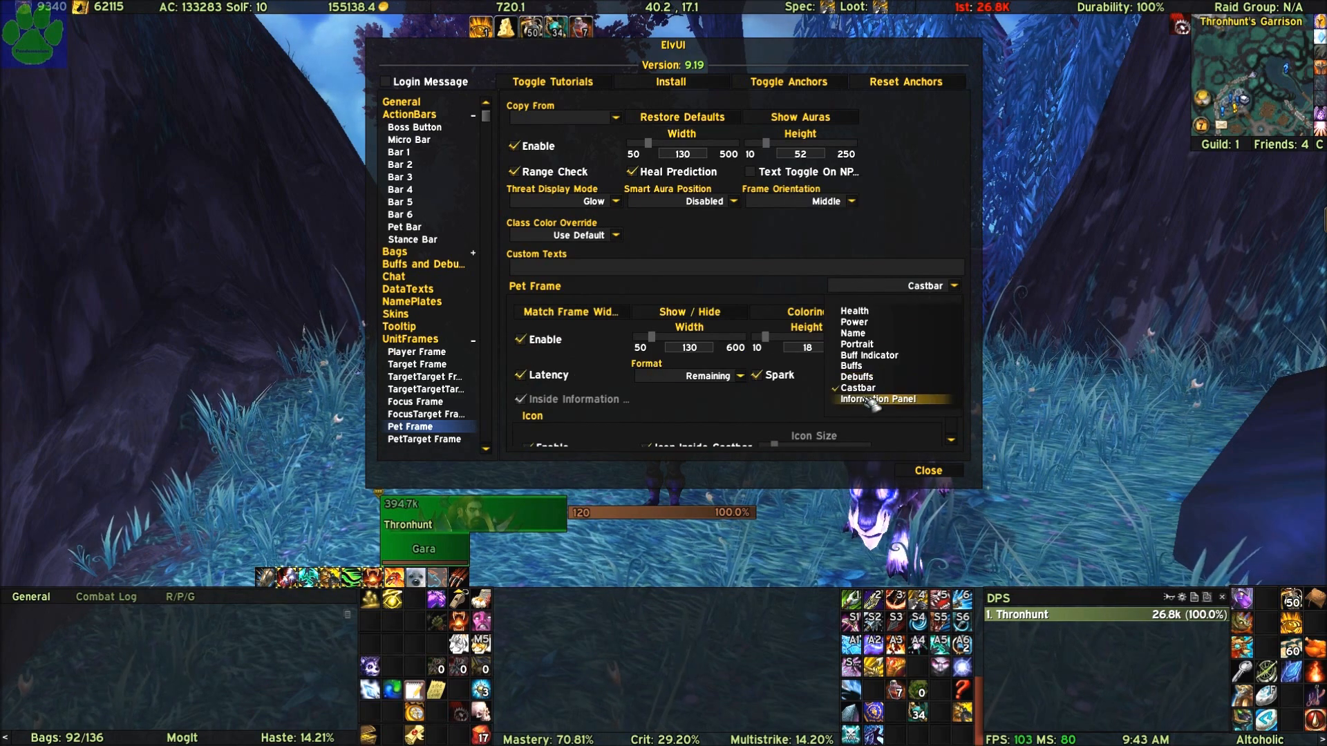
pyautogui.click(872, 311)
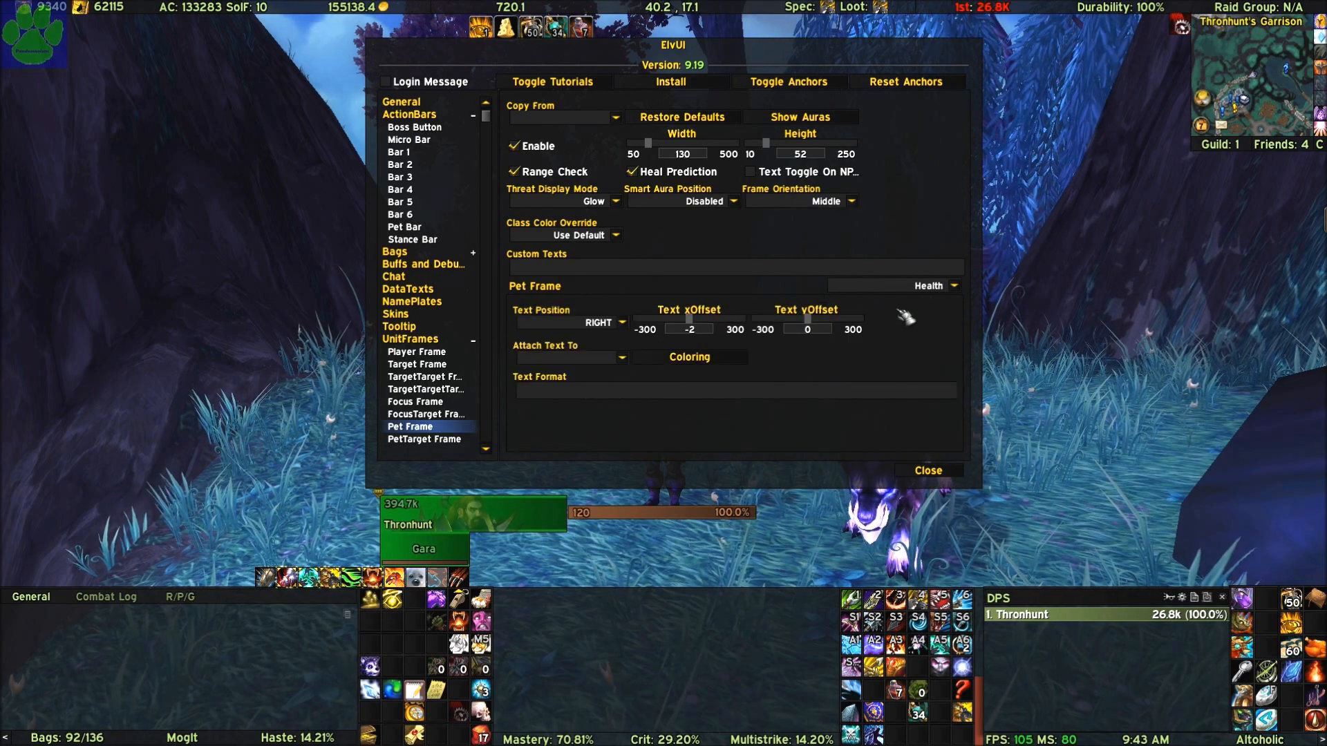
pyautogui.click(940, 475)
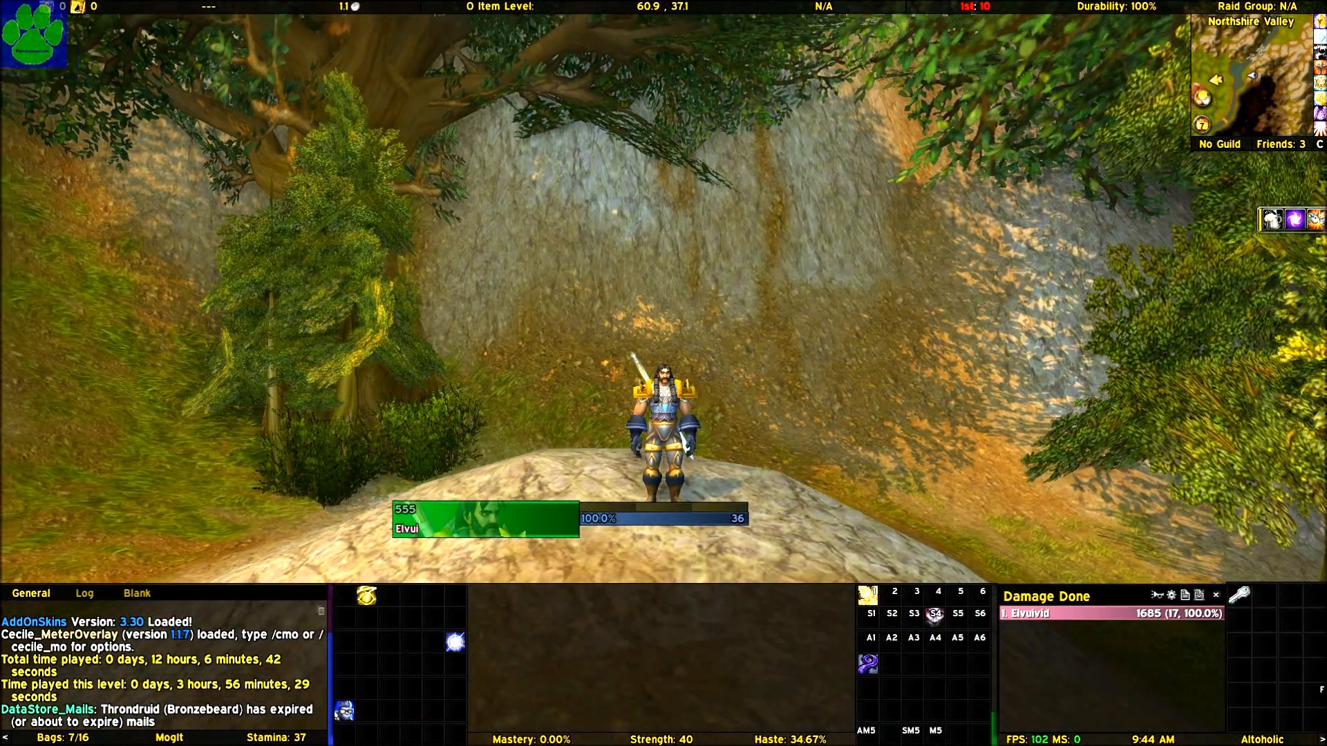
# - Open the ElvUI configuration on the other character and show the PetTarget Frame settings under UnitFrames
pyautogui.moveTo(800, 448); pyautogui.dragTo(770, 456)
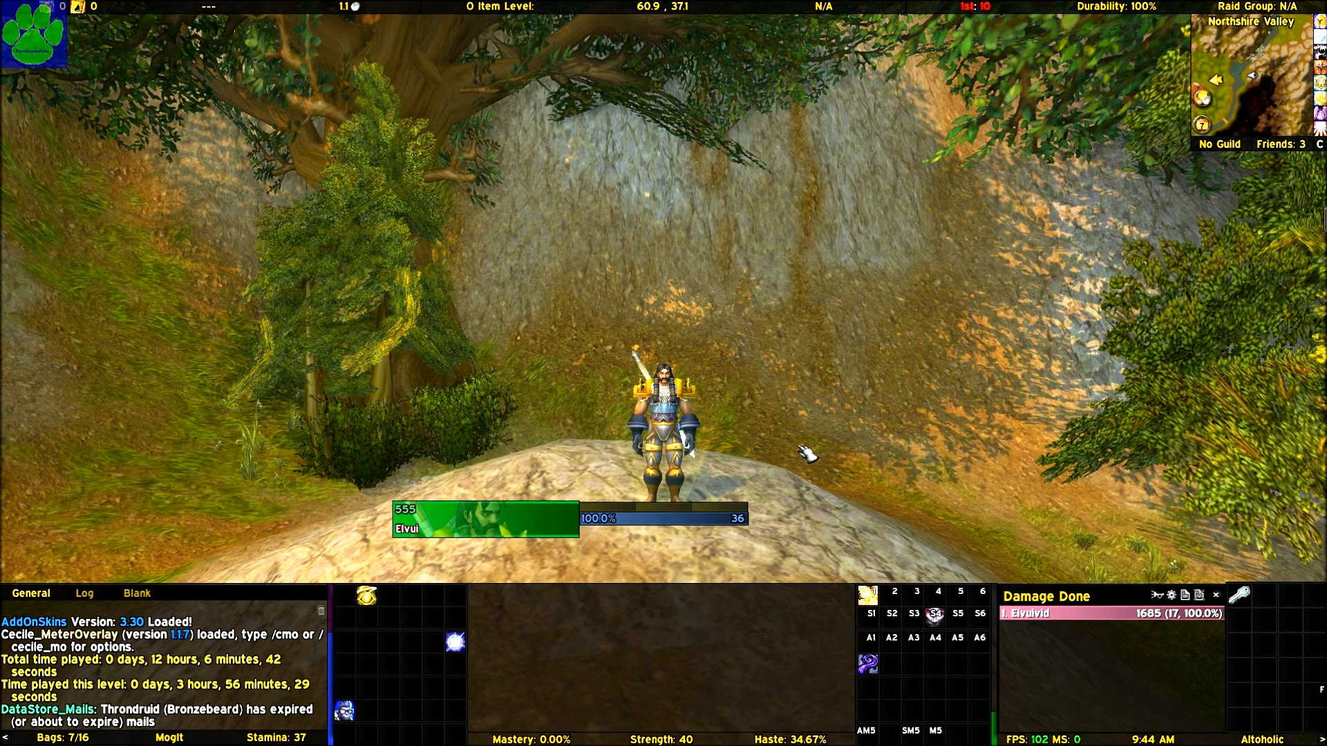
pyautogui.click(1320, 145)
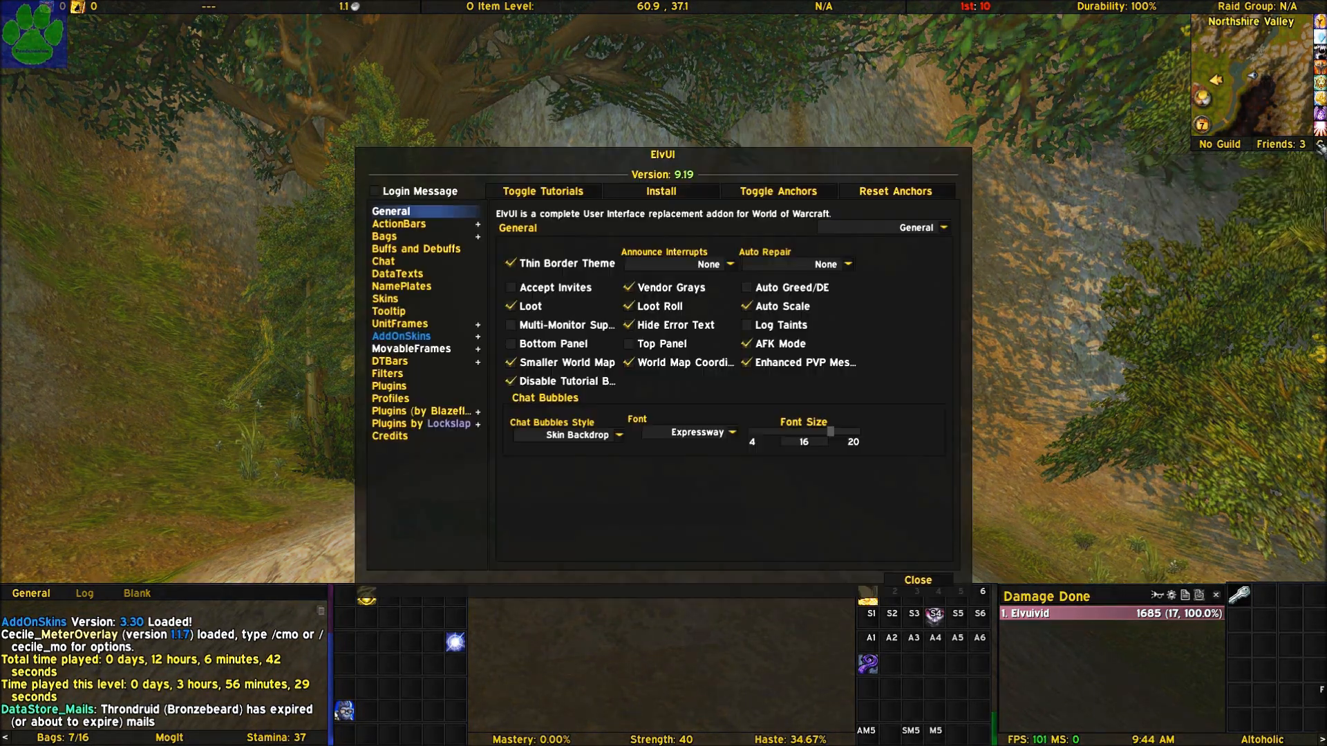
pyautogui.click(478, 325)
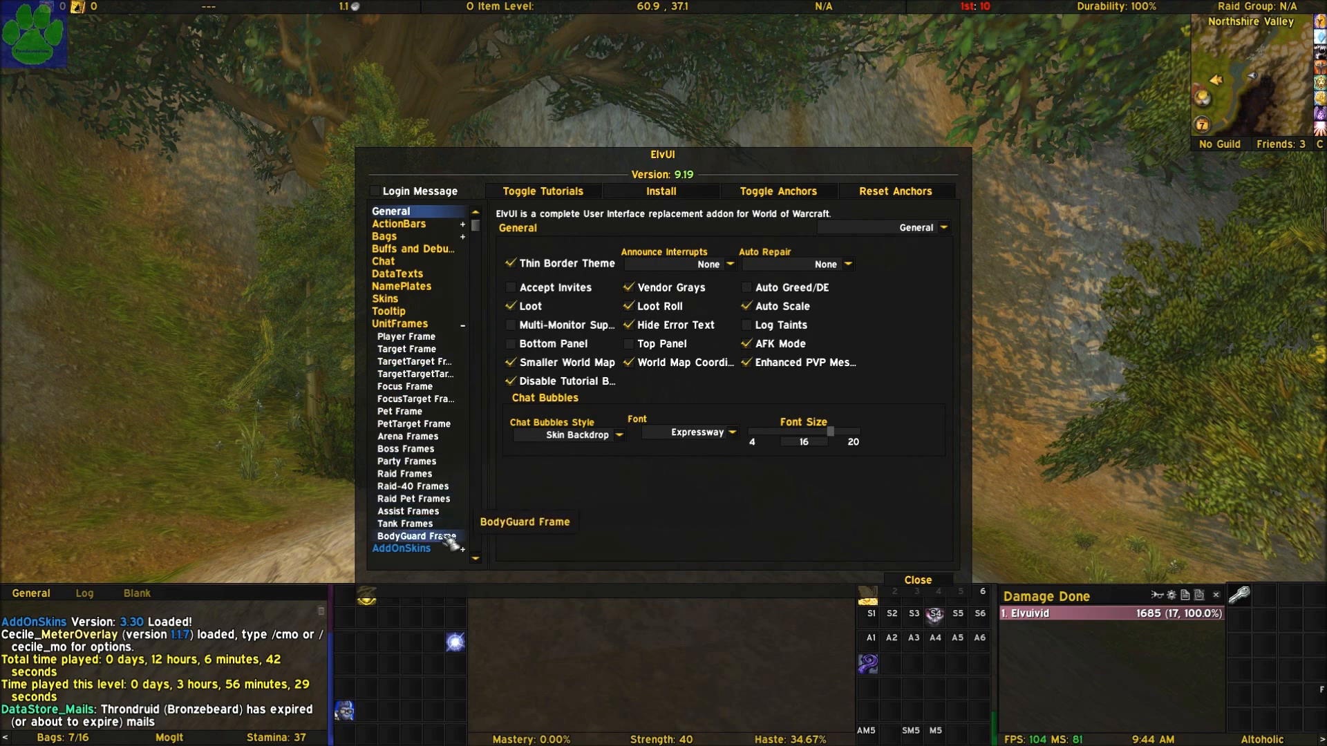
pyautogui.click(426, 428)
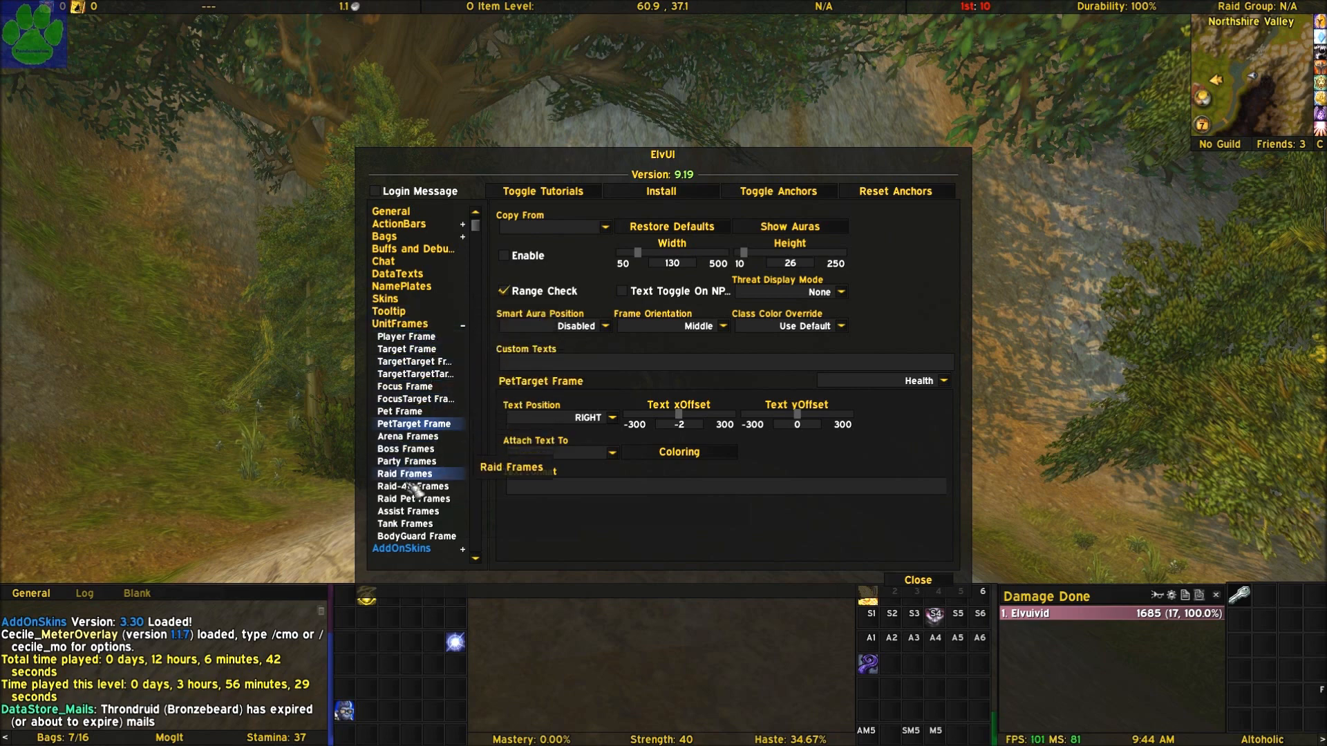
# - Look through the full list of UnitFrames entries, collapse the group and close the ElvUI configuration
pyautogui.scroll(-5, 423, 525)
pyautogui.scroll(-3, 428, 467)
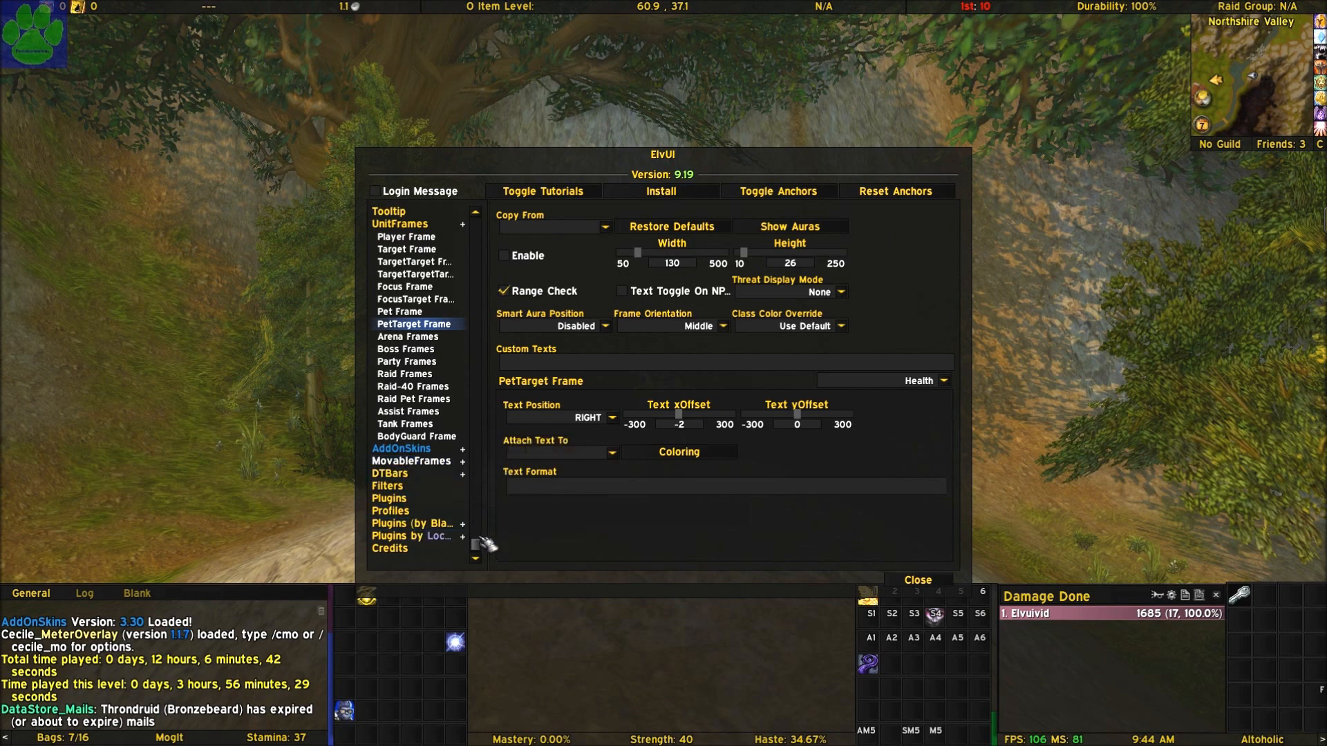
pyautogui.scroll(8, 456, 528)
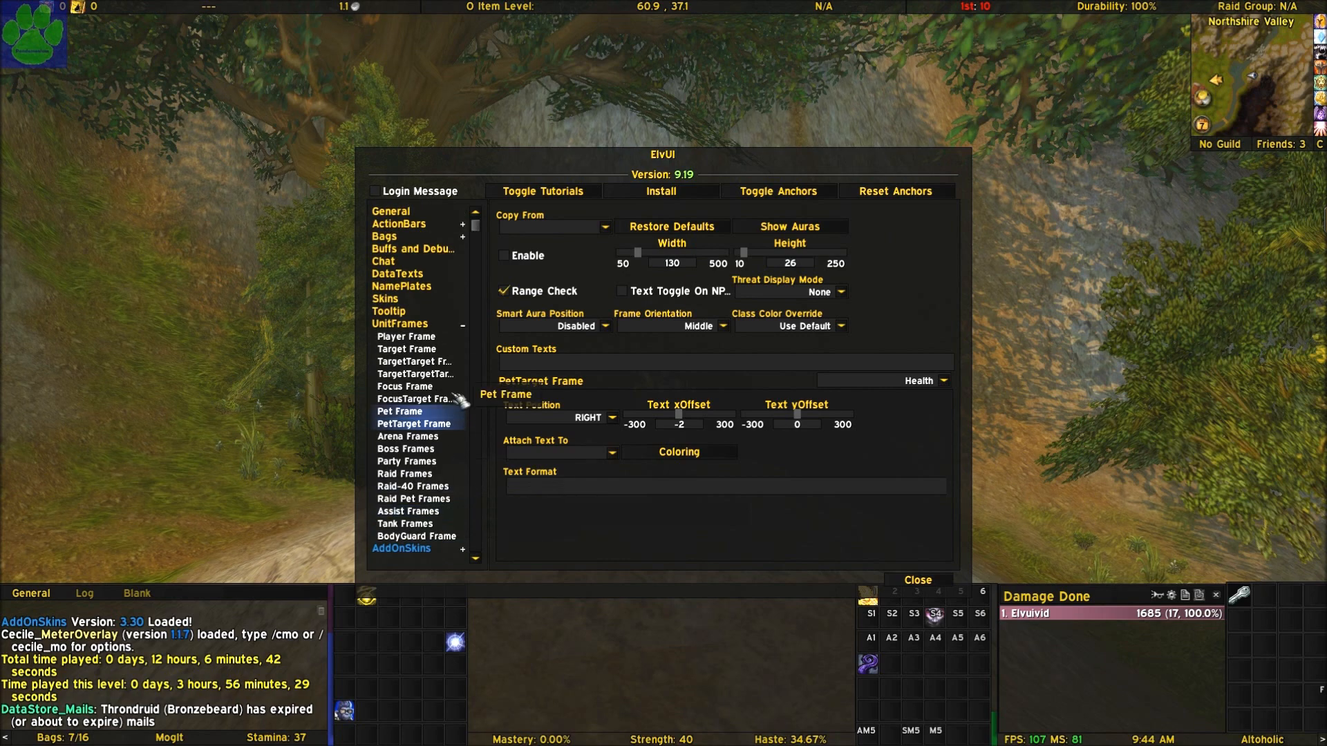
pyautogui.click(463, 327)
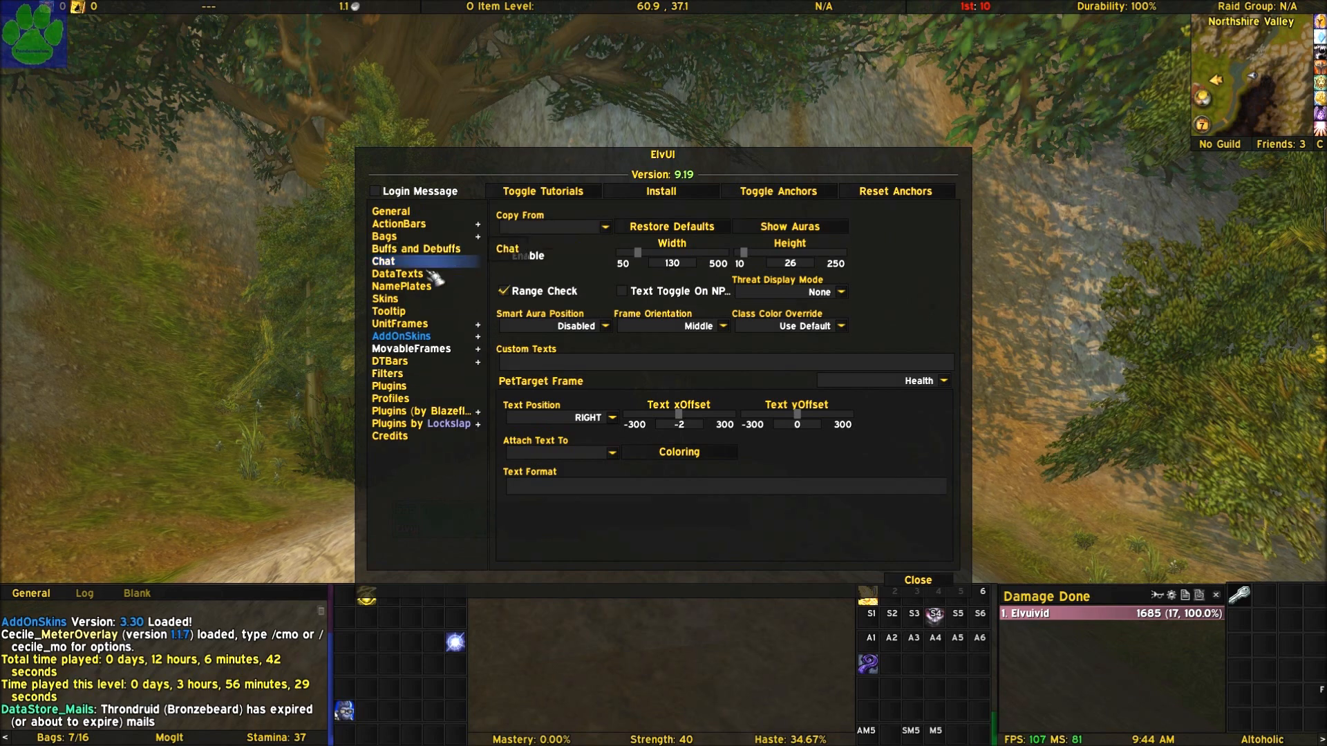
pyautogui.click(911, 584)
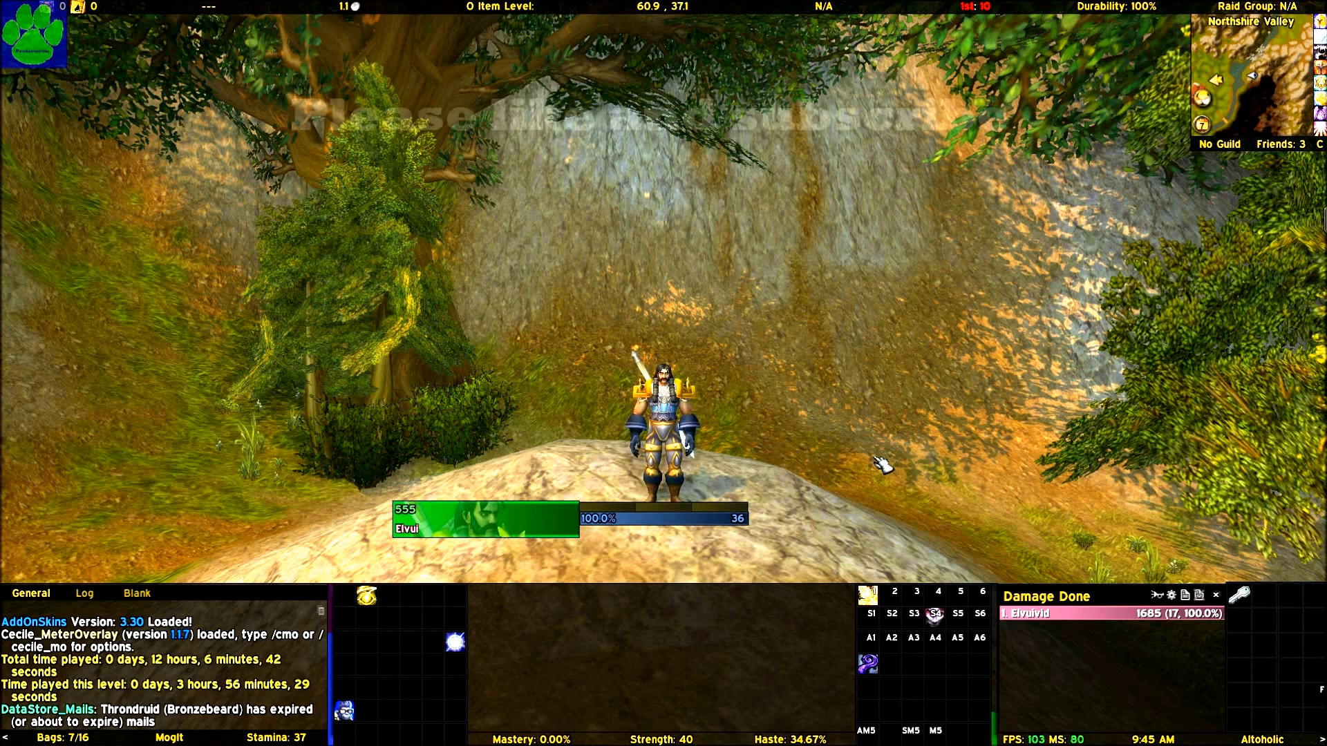
# - Enter the wave emote command in the chat, starting with /wav
pyautogui.write('/wav')
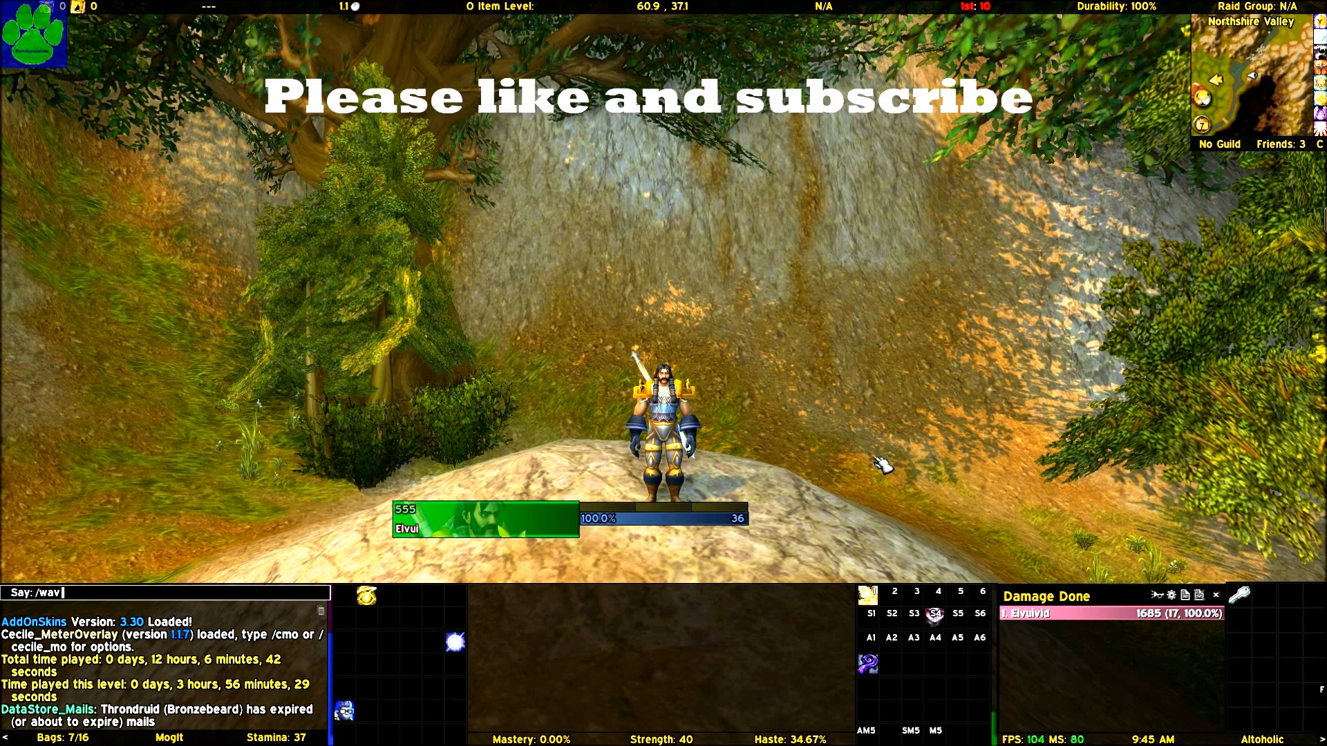